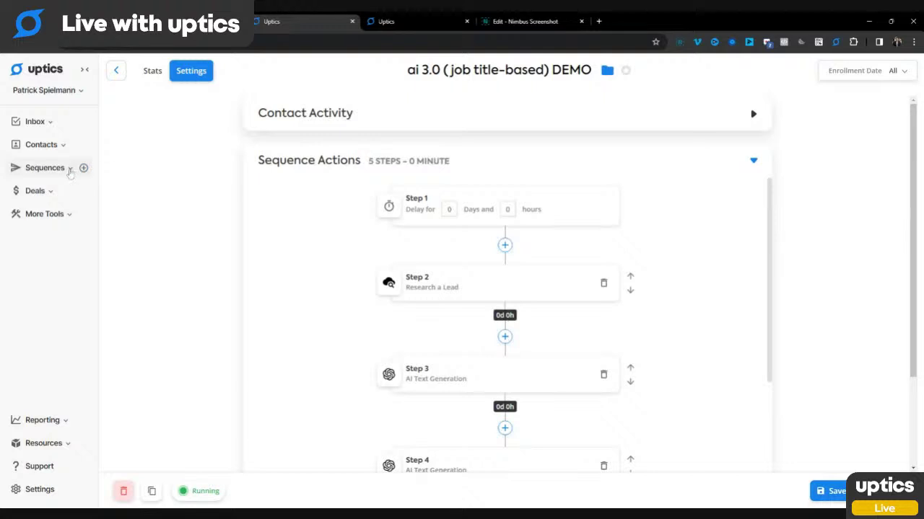
Examine the workflow actions that can be added between Step 1 and Step 2 of the sequence, adding none
left_click(503, 245)
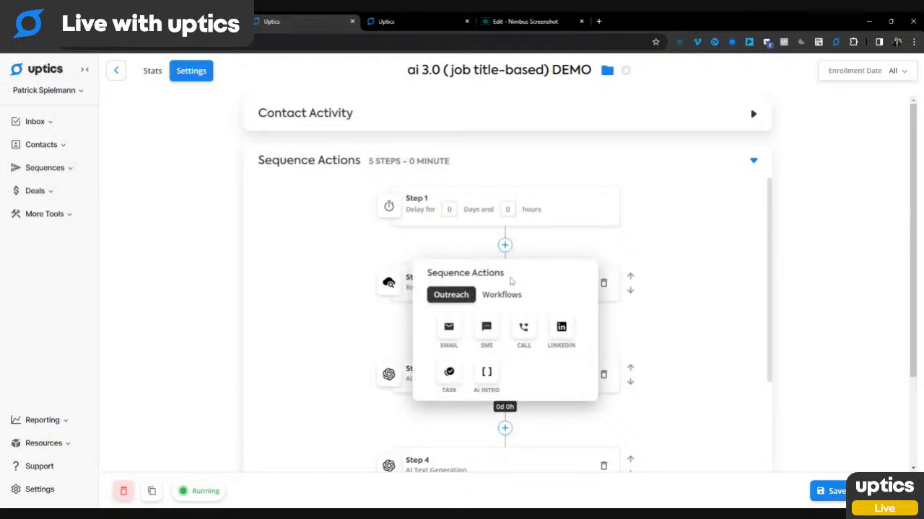
left_click(502, 296)
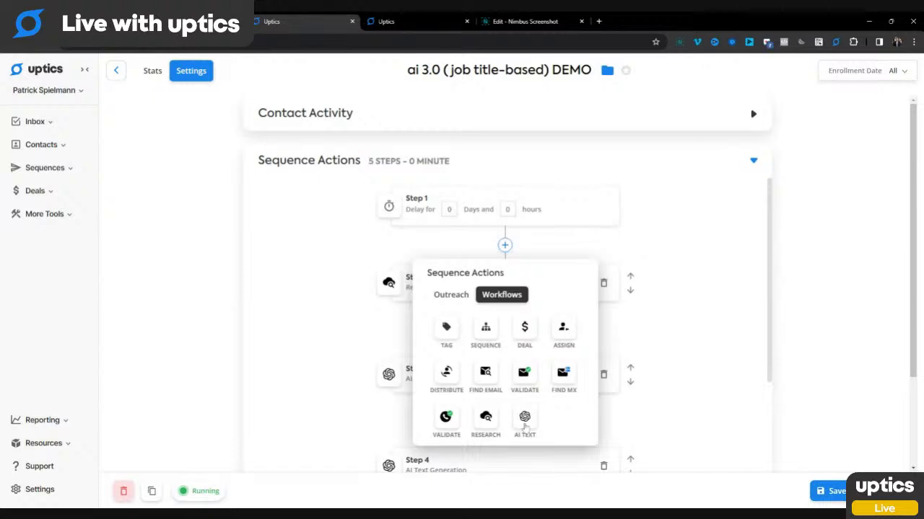
left_click(567, 248)
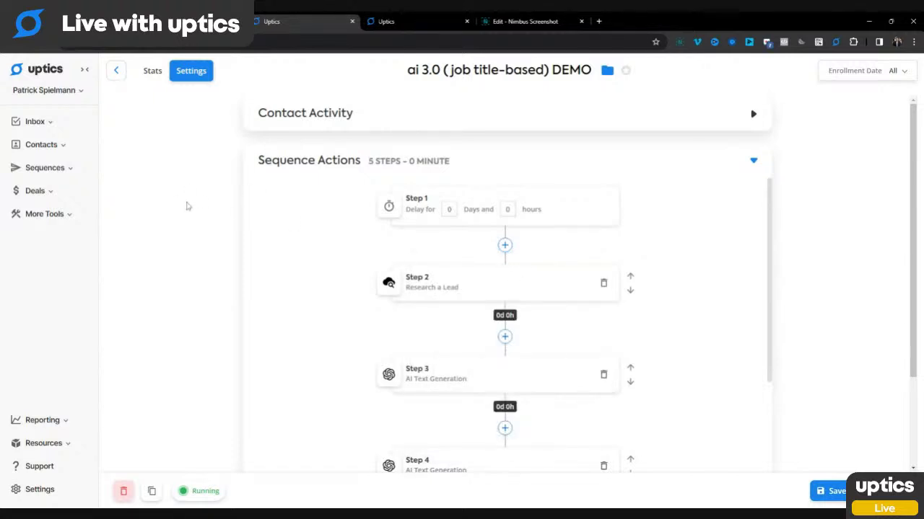
View the research source options of the Research a Lead action in Step 2, keeping Website selected
scroll(187, 201, "down", 1)
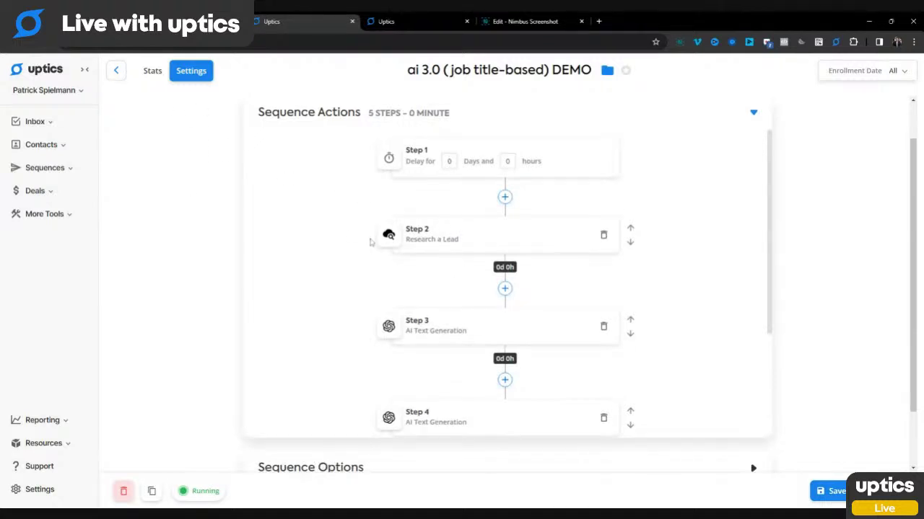
left_click(446, 243)
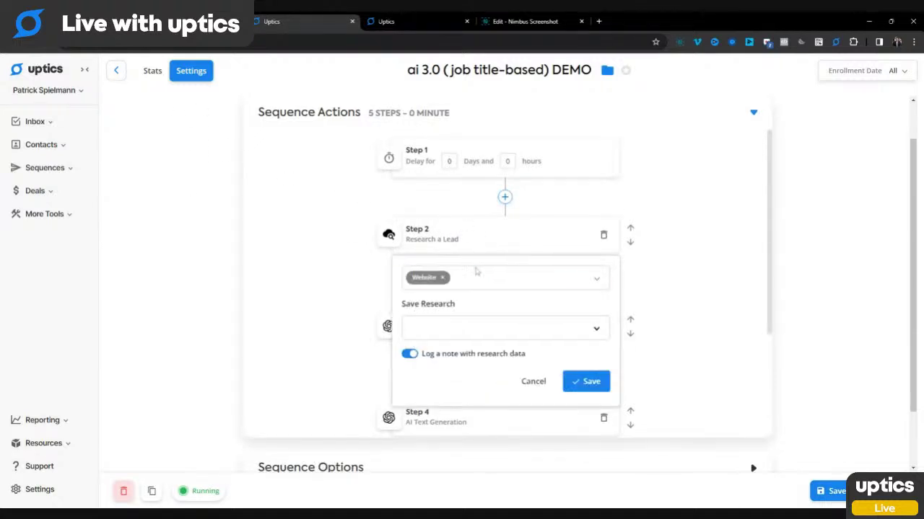
left_click(495, 281)
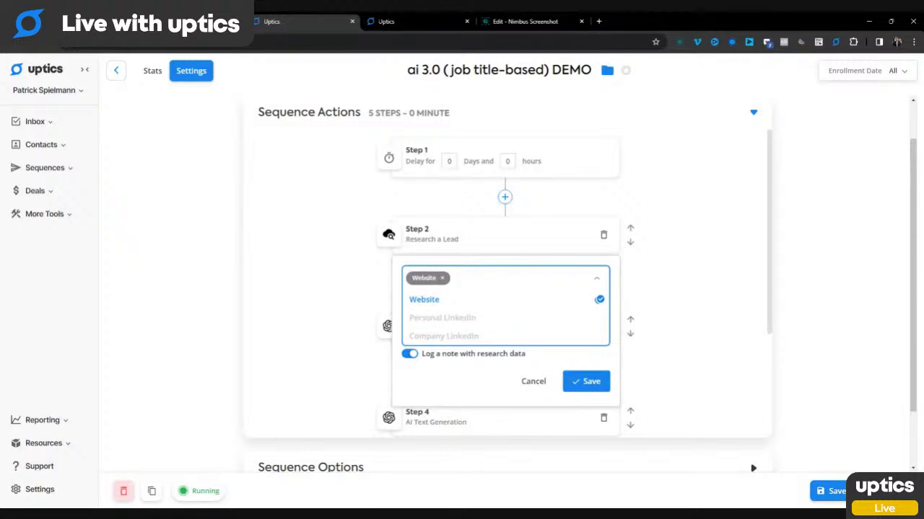
left_click(466, 289)
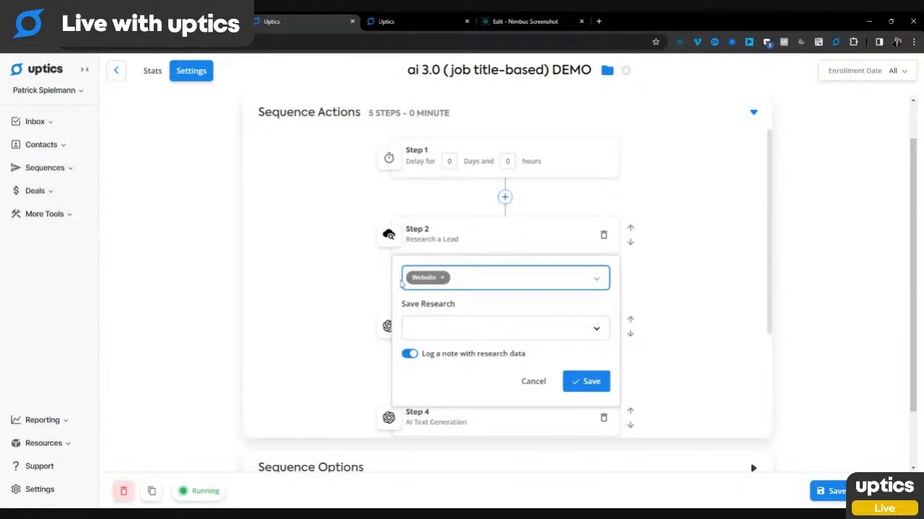
Search the Save Research fields of Step 2 for "raw", then close the step without saving
left_click(458, 332)
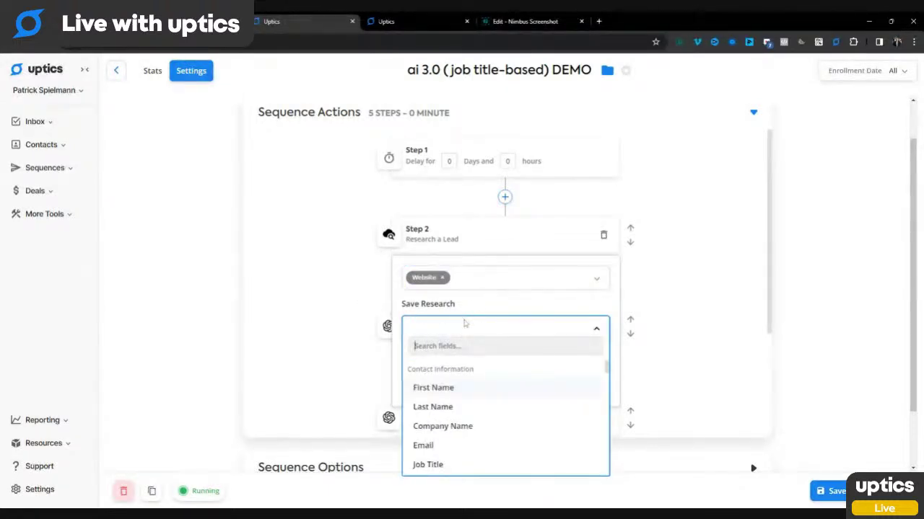
left_click_drag(402, 303, 458, 307)
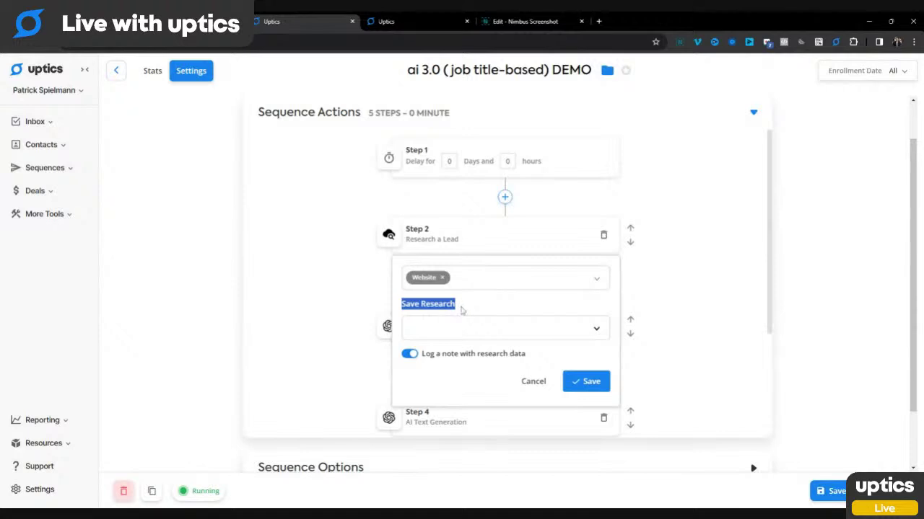
left_click(456, 331)
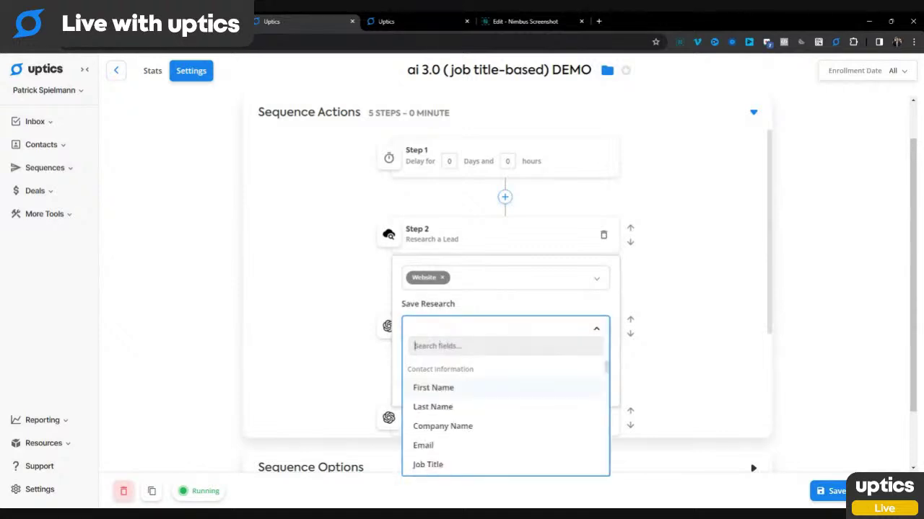
type("raw")
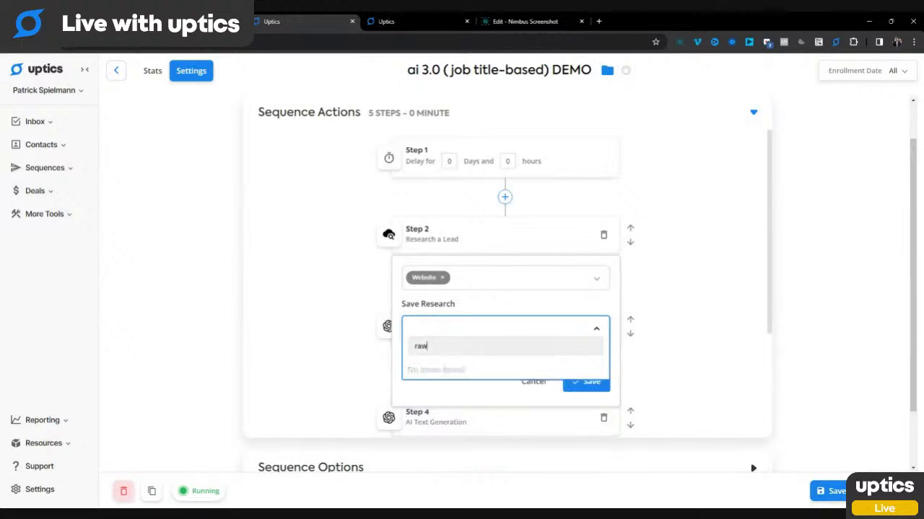
key("BackSpace")
key("BackSpace")
key("BackSpace")
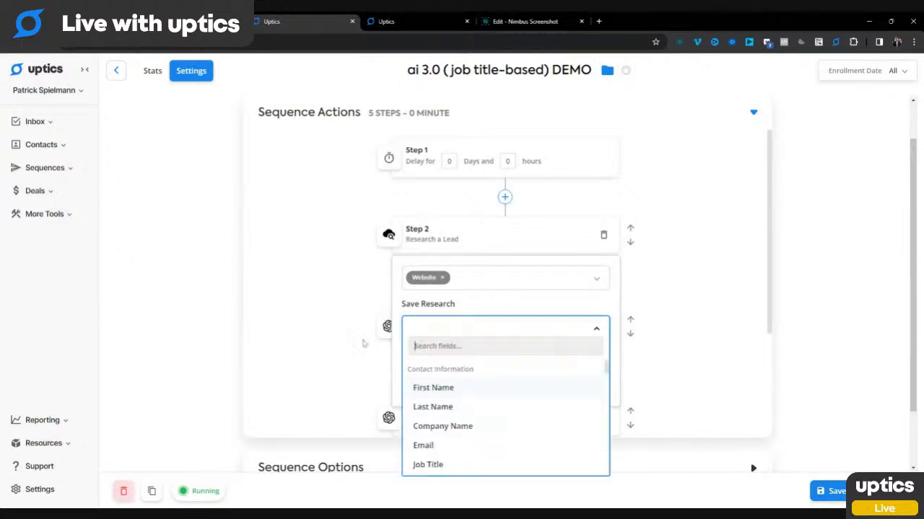
left_click(339, 318)
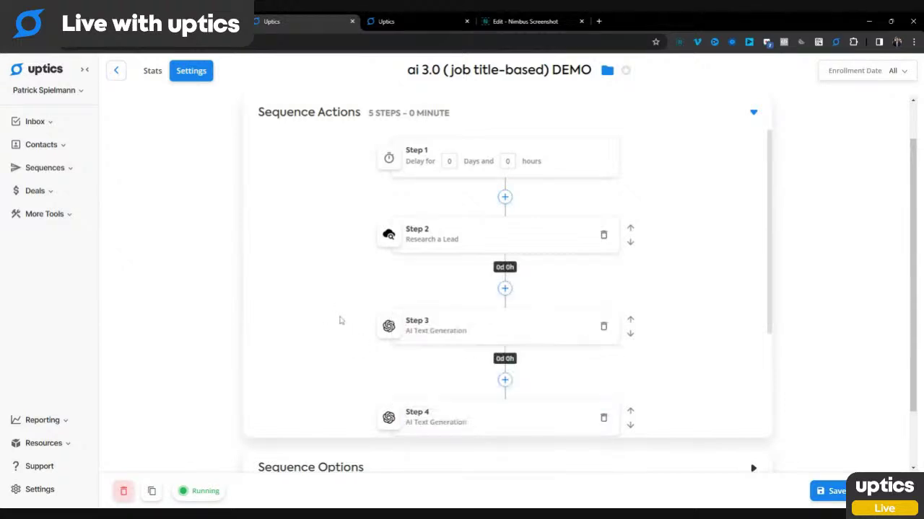
Leave the sequence, reopen "ai 3.0 (job title-based) DEMO" from the sequence list and expand its Sequence Actions
left_click(428, 251)
left_click(360, 262)
left_click(116, 71)
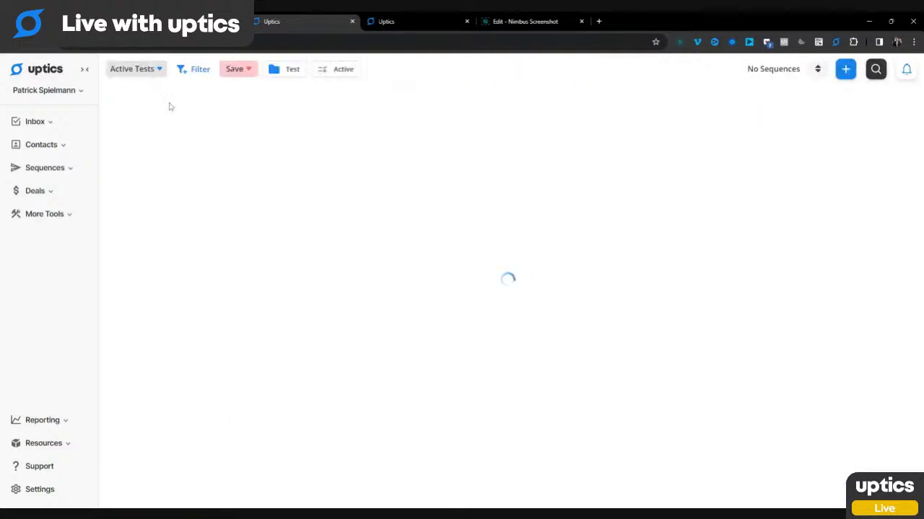
left_click(267, 120)
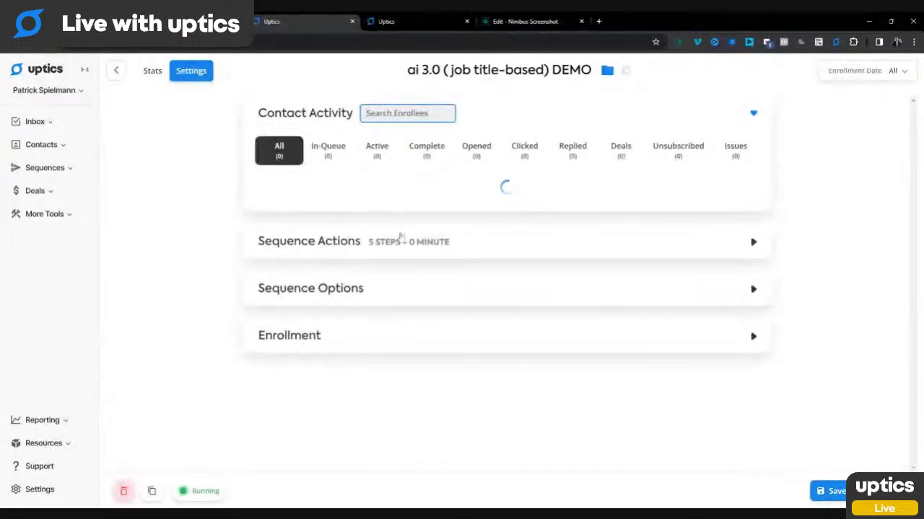
left_click(395, 234)
scroll(353, 339, "down", 1)
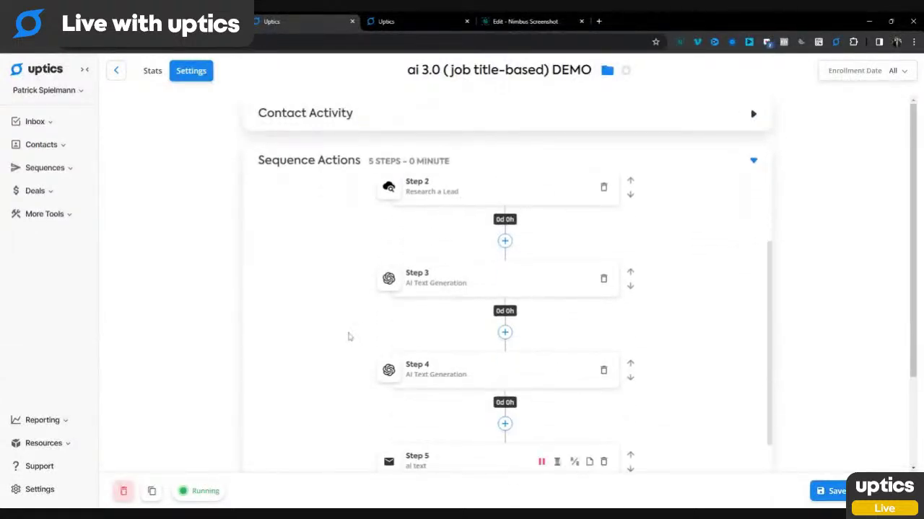
Search Step 2's Save Research fields for "raw" again and browse the full field list without choosing one
left_click(432, 192)
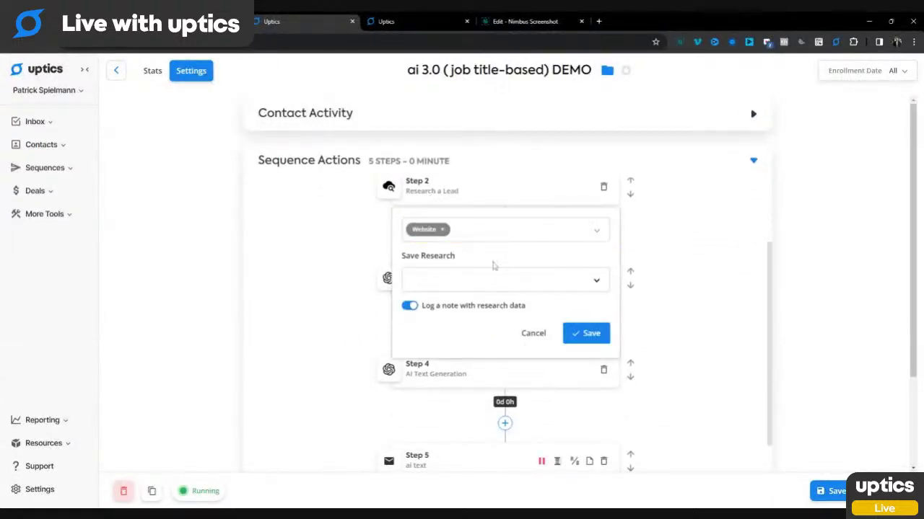
left_click(547, 278)
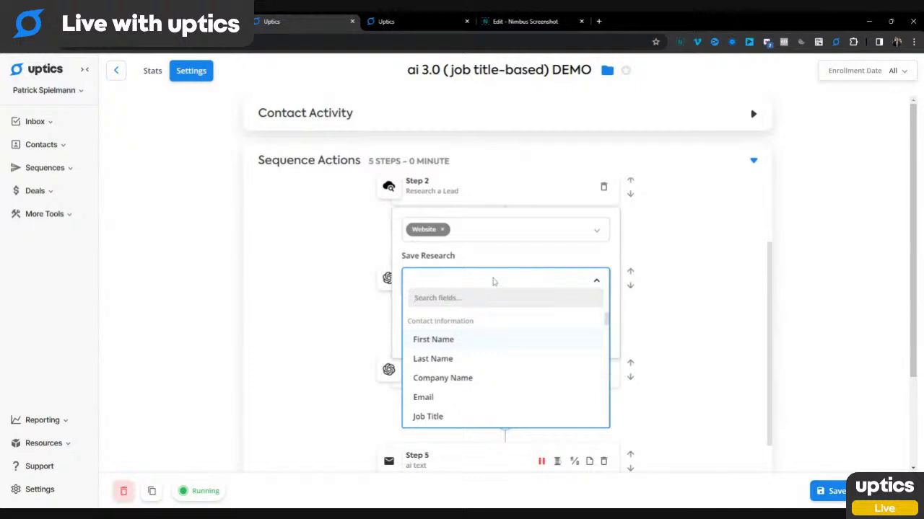
type("raw")
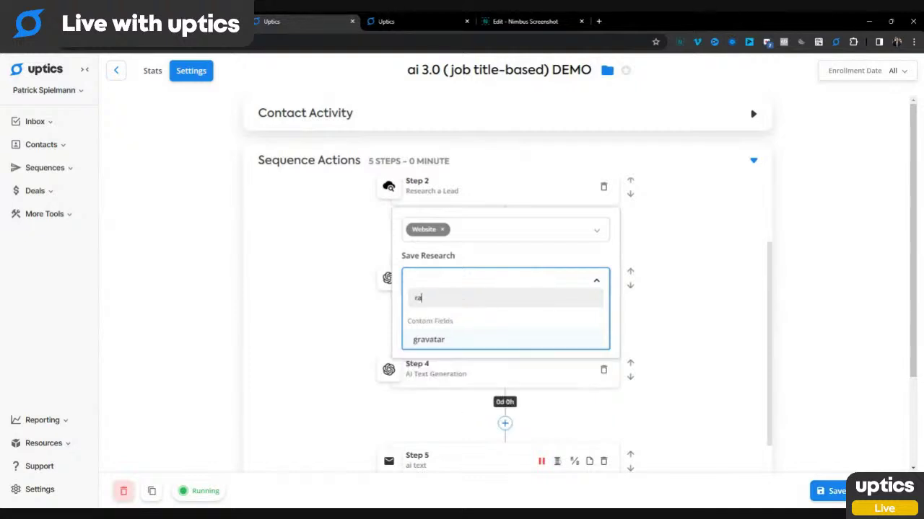
key("ctrl+a")
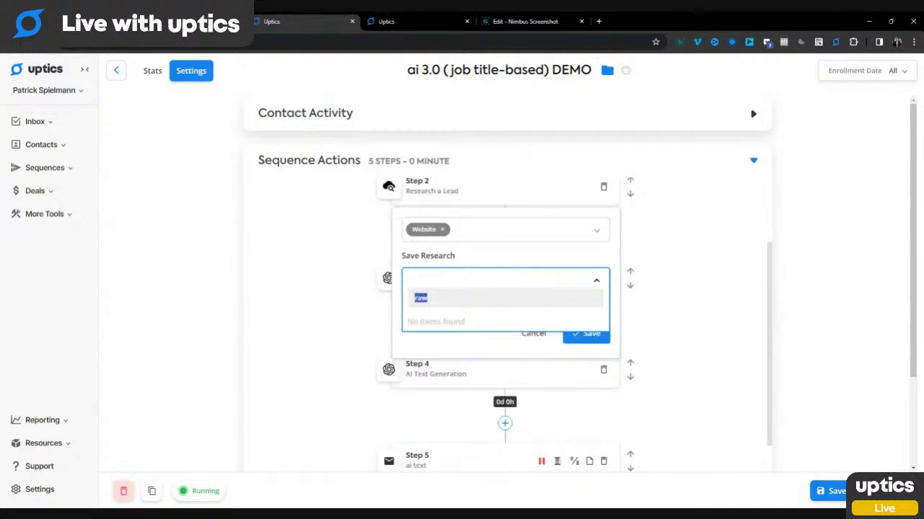
key("BackSpace")
scroll(466, 342, "down", 4)
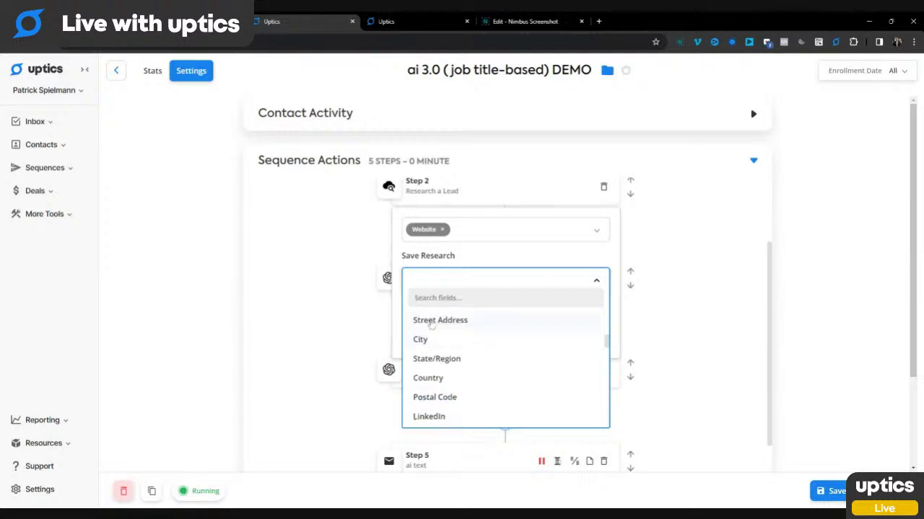
left_click_drag(412, 256, 462, 257)
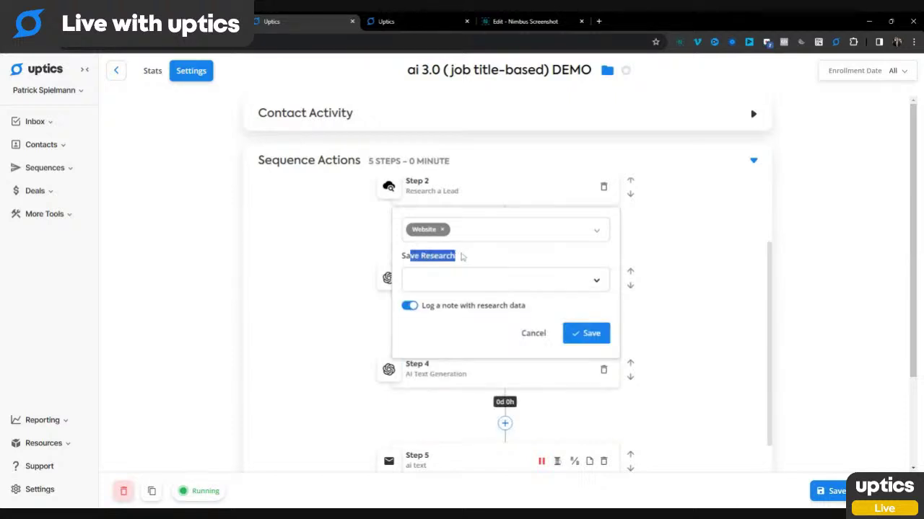
left_click(464, 279)
scroll(474, 367, "down", 10)
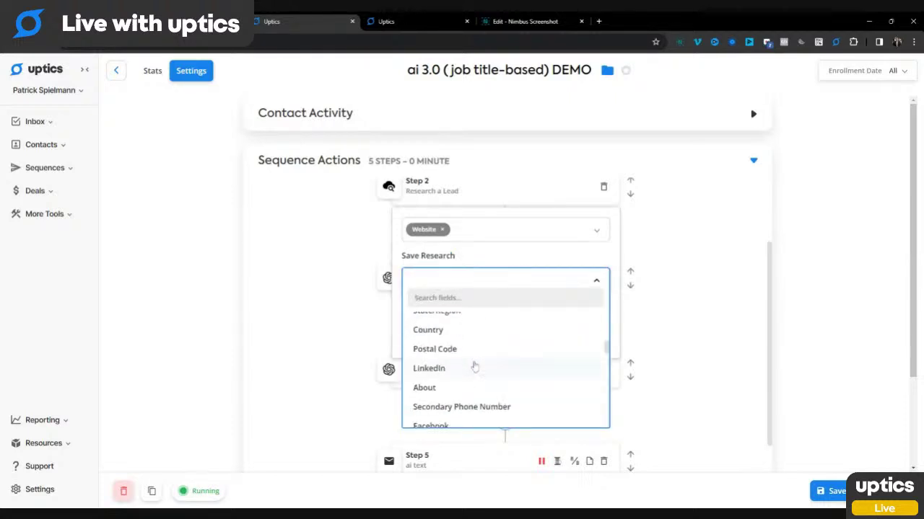
scroll(476, 368, "up", 10)
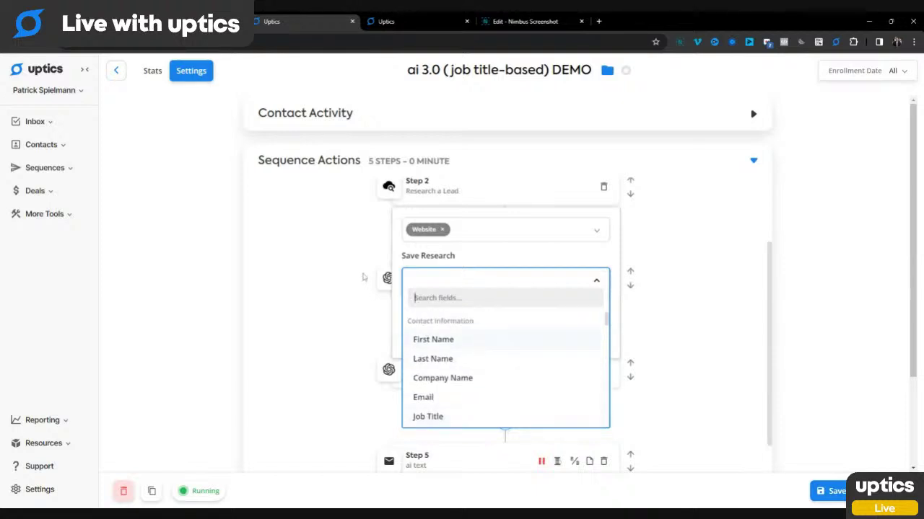
left_click(333, 246)
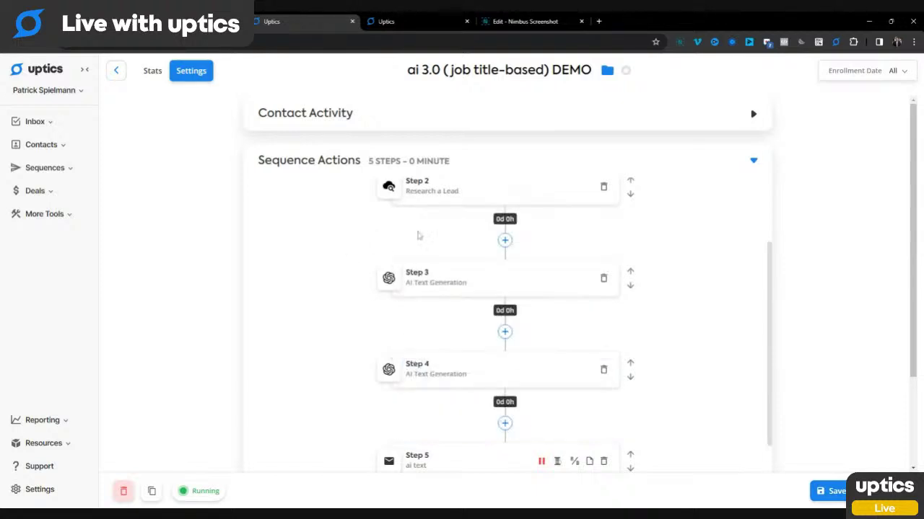
Review the research note logging option in Step 2 and the AI Text Generation settings in Step 3
left_click(446, 288)
left_click(447, 288)
left_click(449, 200)
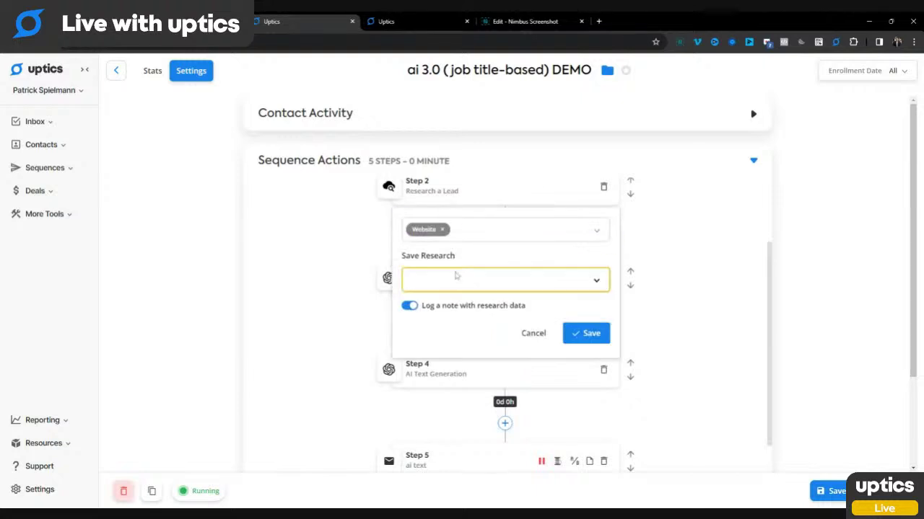
left_click_drag(424, 305, 523, 306)
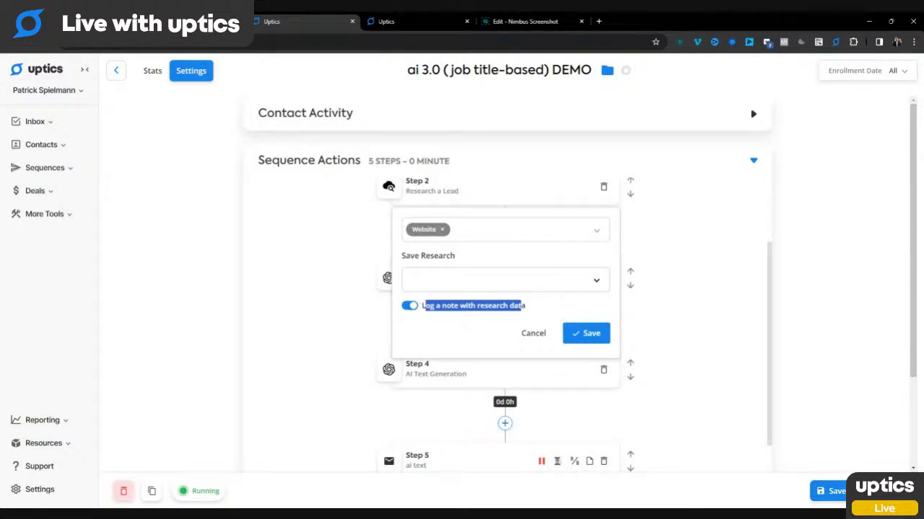
left_click(326, 240)
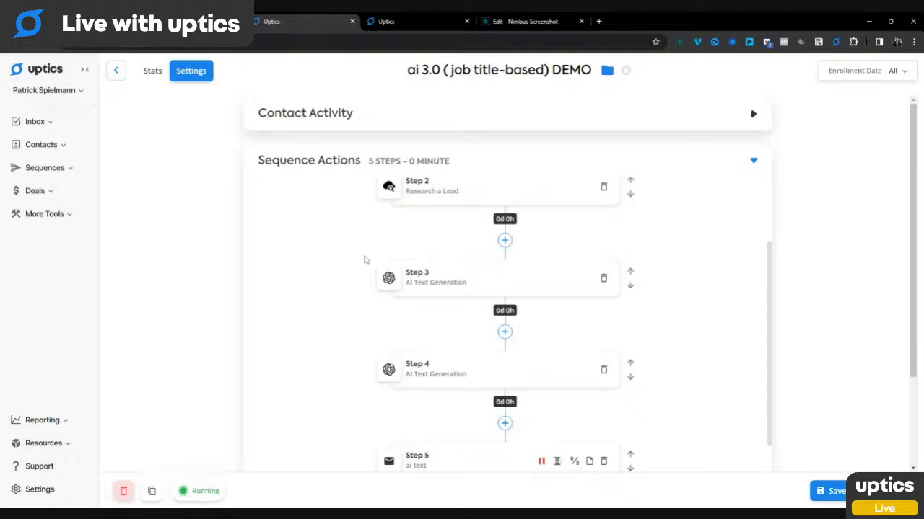
left_click(433, 287)
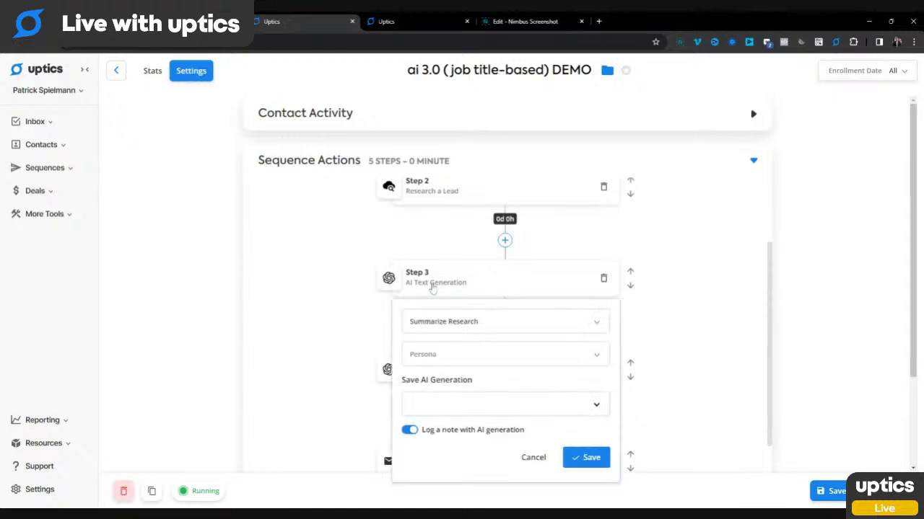
left_click(375, 249)
Try switching to the linked admin account, then log out and sign in again
left_click(64, 92)
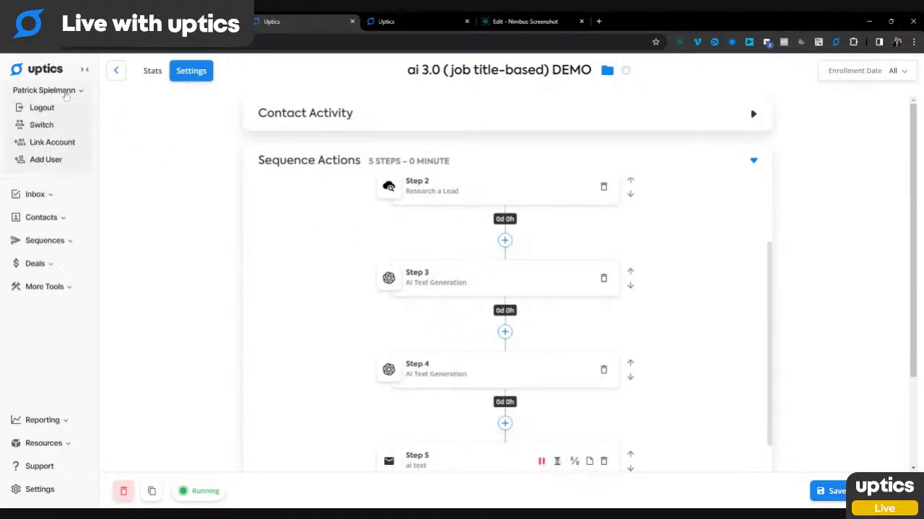
left_click(42, 125)
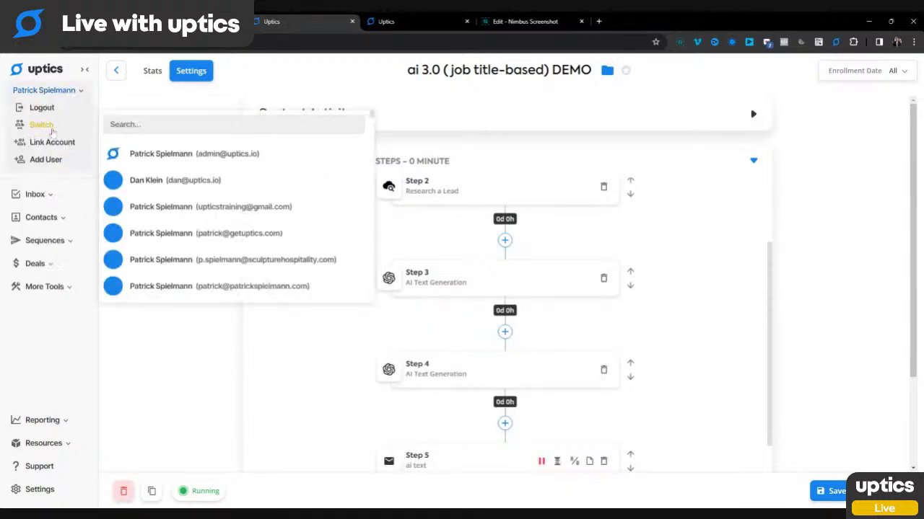
left_click(287, 155)
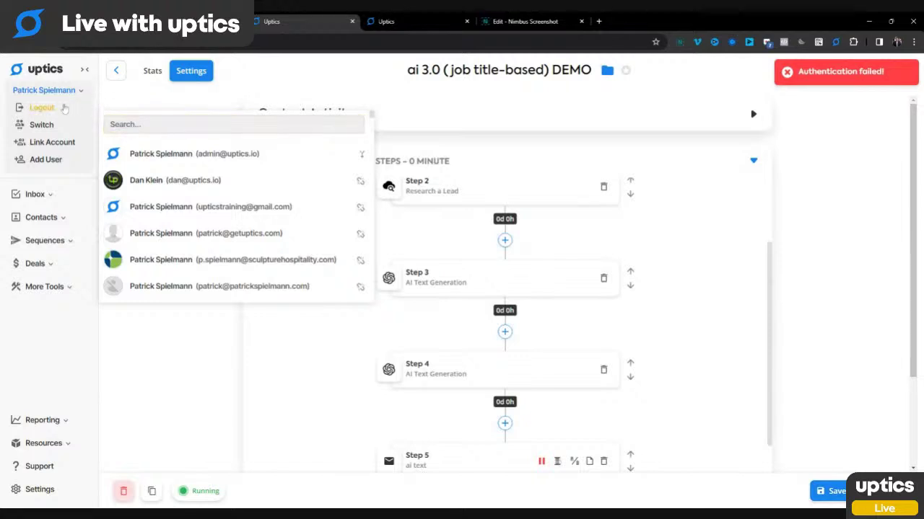
left_click(603, 368)
Open the settings of "ai 3.0 (job title-based) DEMO" from the sequence list view and show the Step 3 details in Sequence Actions
left_click(55, 167)
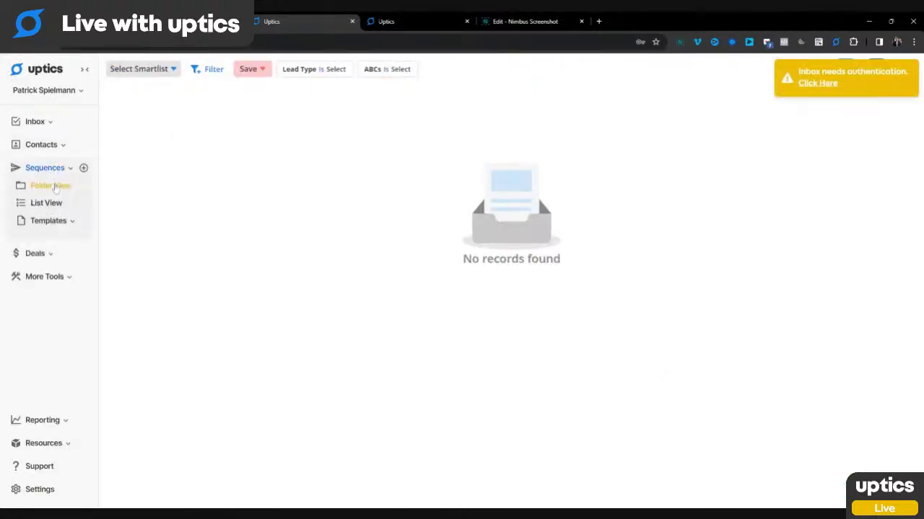
left_click(47, 202)
left_click(232, 116)
left_click(191, 71)
left_click(372, 177)
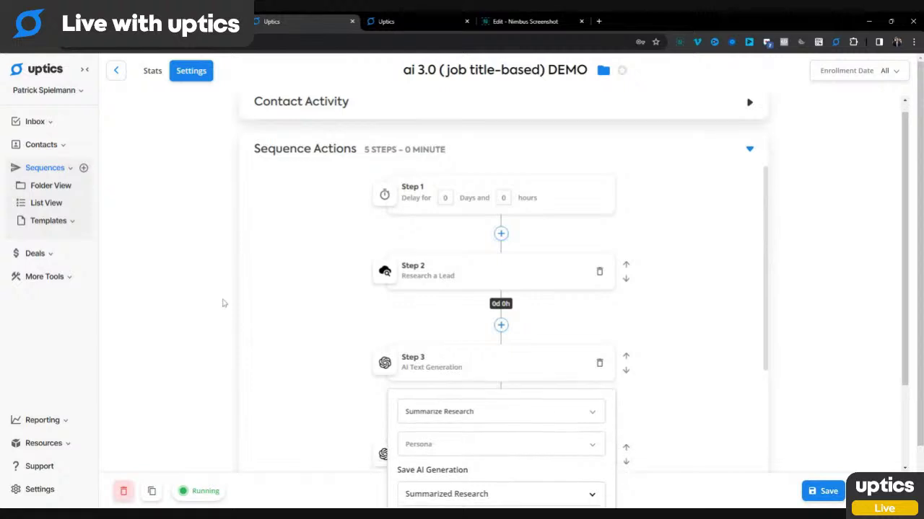
scroll(354, 305, "down", 1)
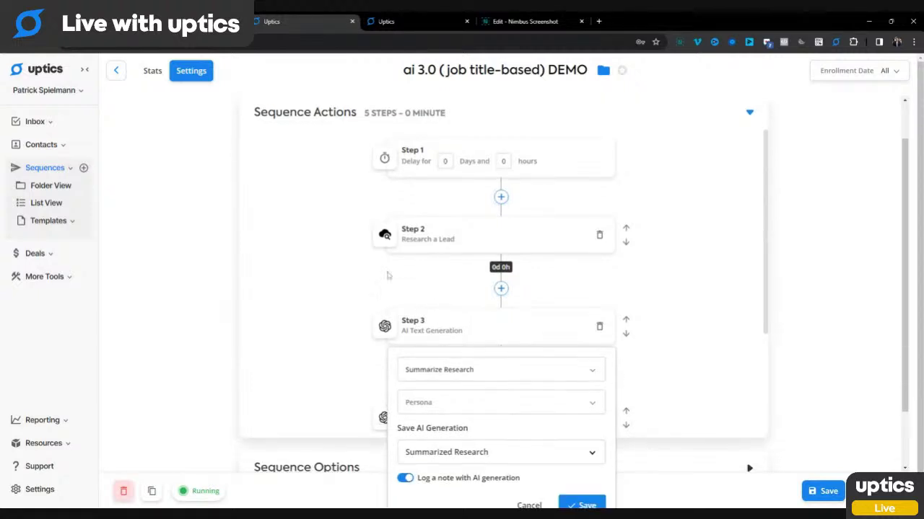
Review where Step 2's lead research is saved, checking the Save Research field options while keeping Raw Research
scroll(374, 271, "down", 1)
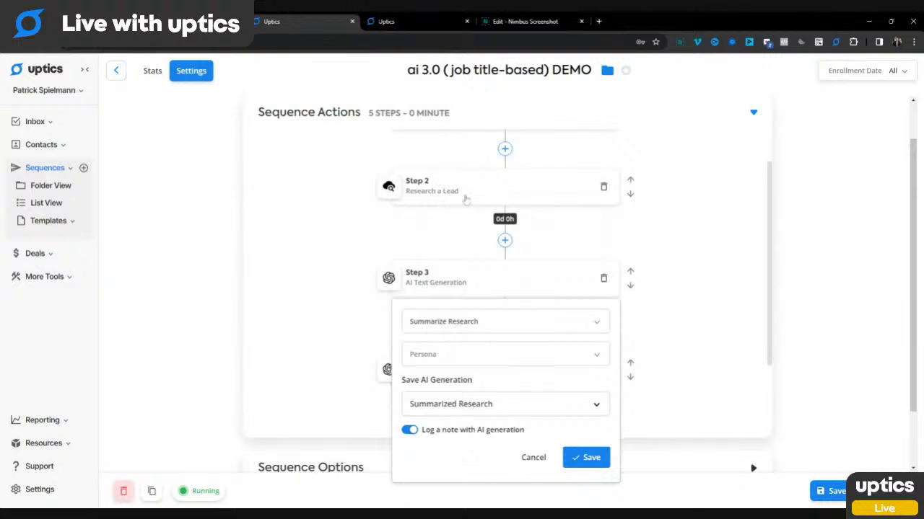
left_click(437, 193)
left_click(431, 280)
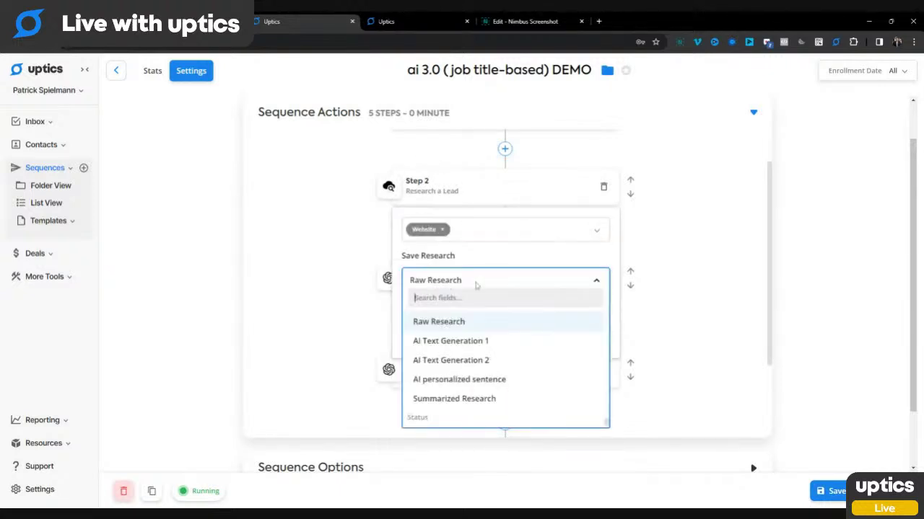
left_click(456, 286)
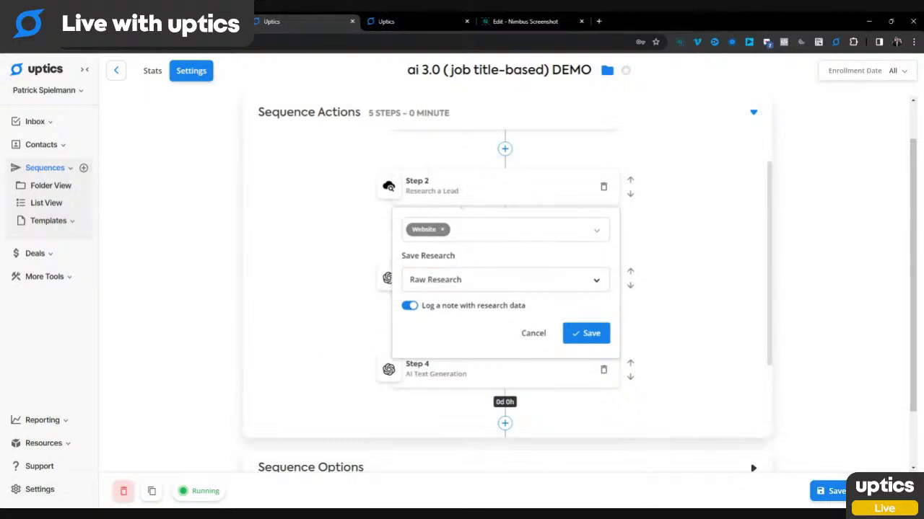
left_click(466, 206)
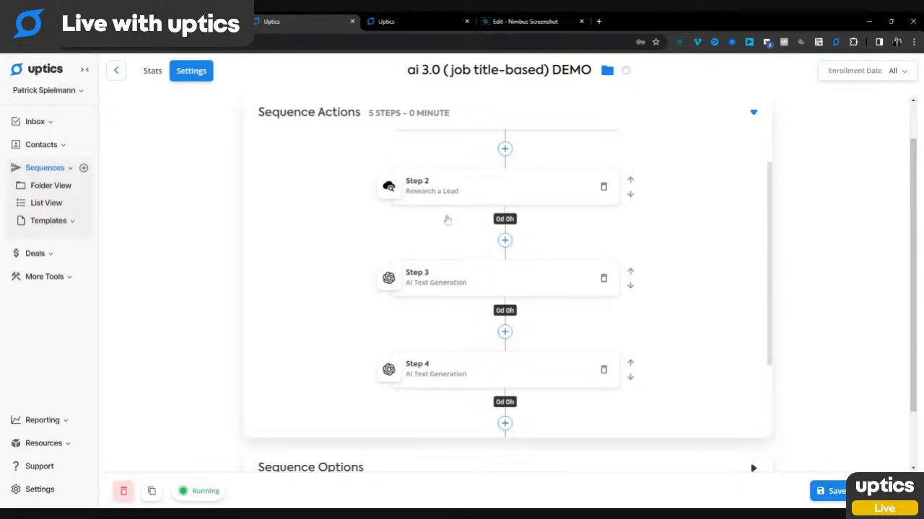
Review Step 3's AI Text Generation settings, then close them and show the list of additional tools
left_click(444, 286)
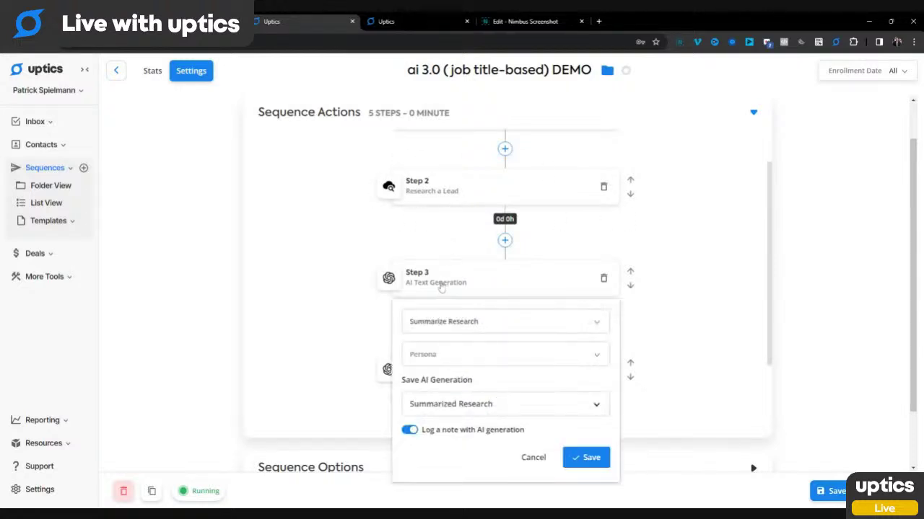
scroll(361, 269, "down", 1)
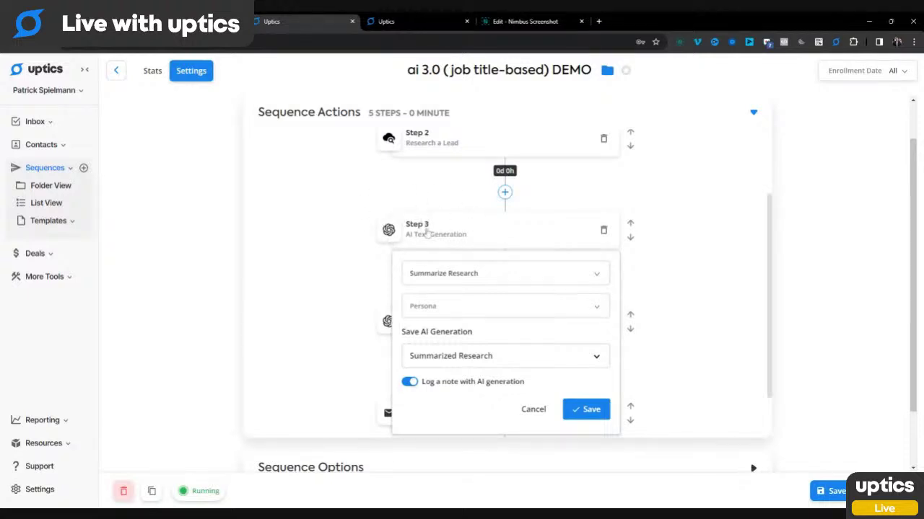
left_click(45, 277)
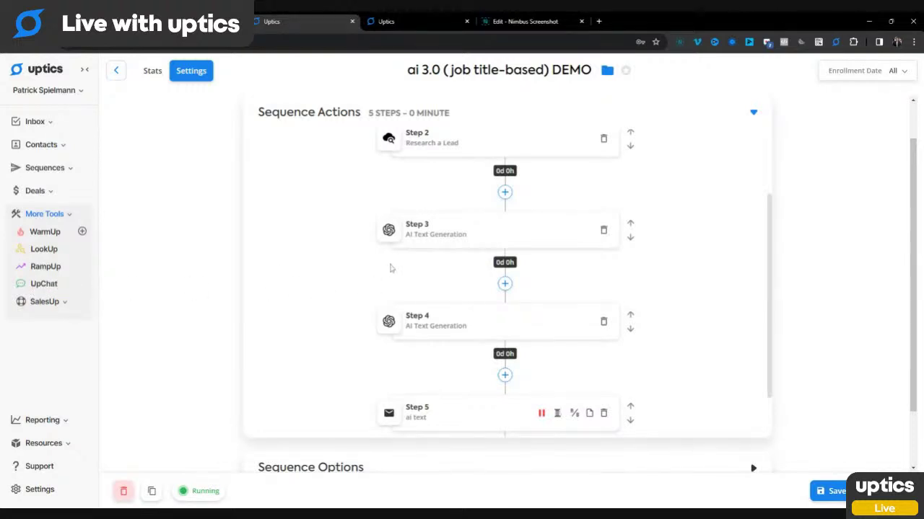
Browse the personal prompts available for Step 3's AI Text Generation without choosing a different one
left_click(441, 241)
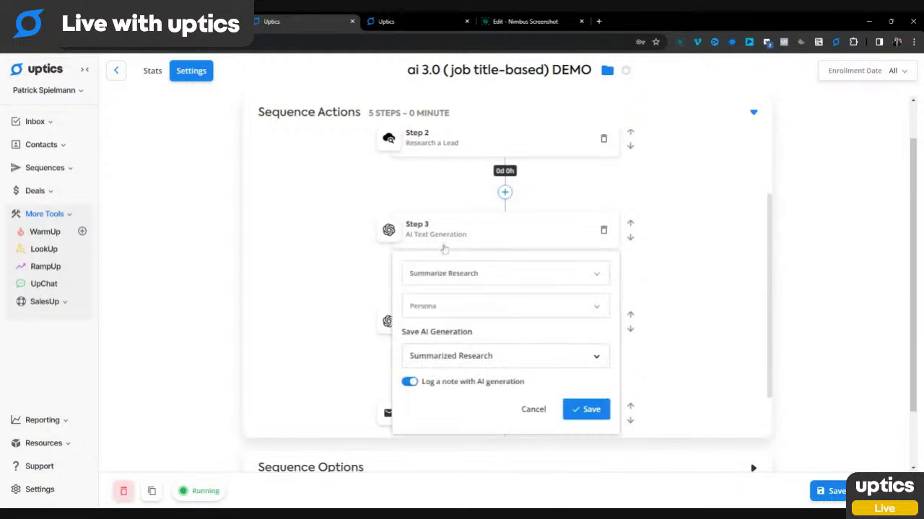
left_click(532, 280)
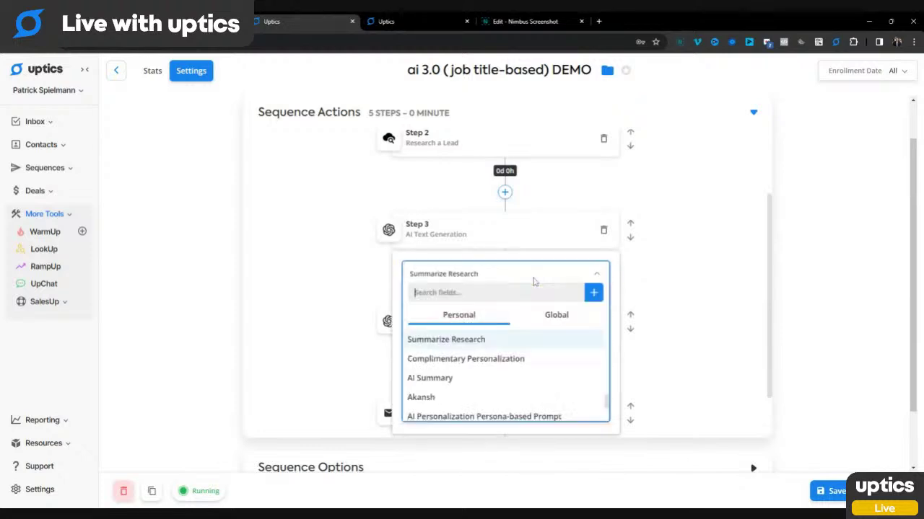
scroll(518, 364, "down", 2)
scroll(518, 369, "down", 2)
scroll(519, 379, "down", 3)
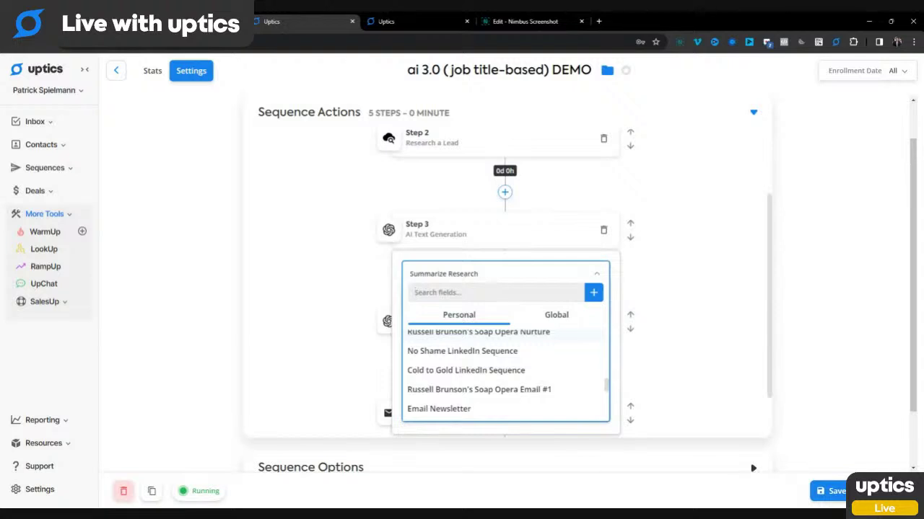
scroll(548, 385, "up", 2)
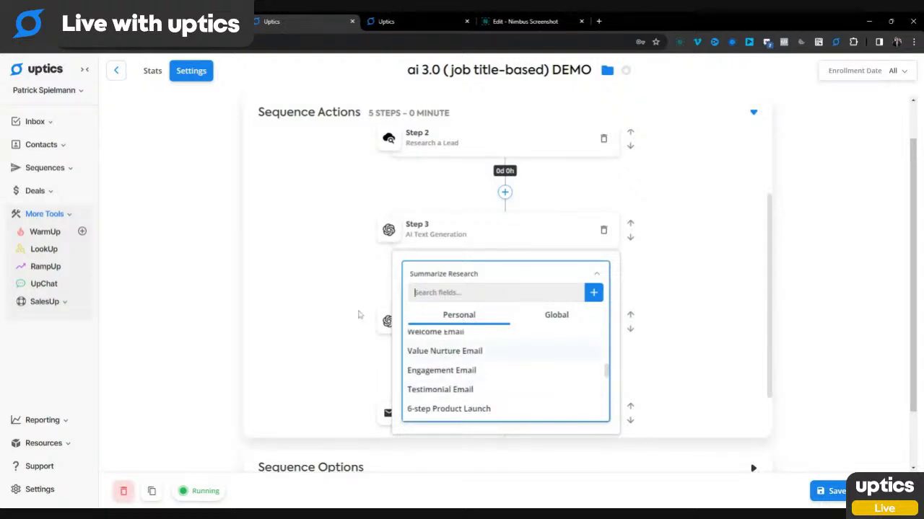
scroll(447, 372, "up", 8)
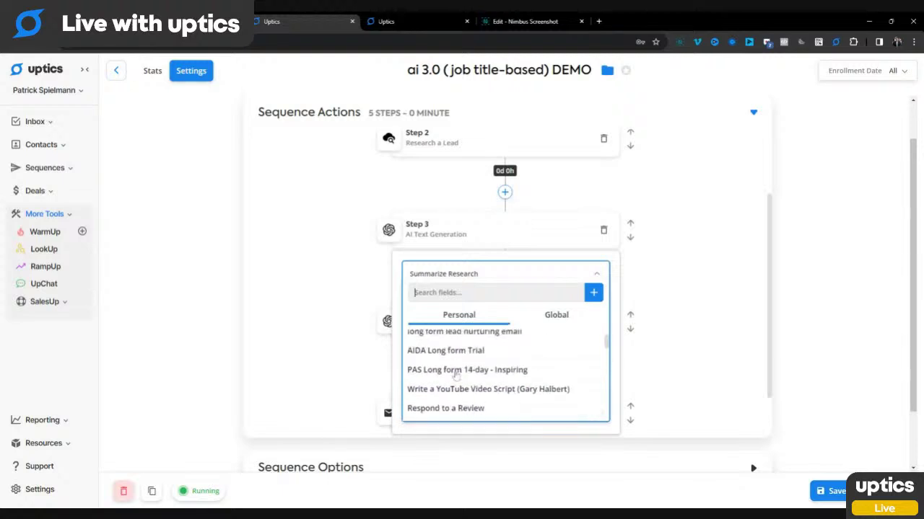
scroll(454, 375, "up", 1)
left_click(372, 291)
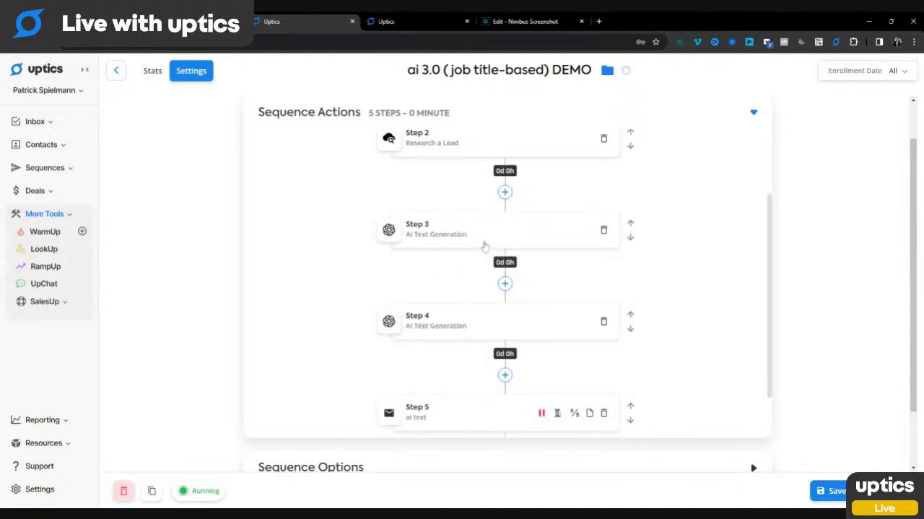
Open the Summarize Research prompt used by Step 3 in the Prompt Builder
left_click(483, 244)
left_click(455, 284)
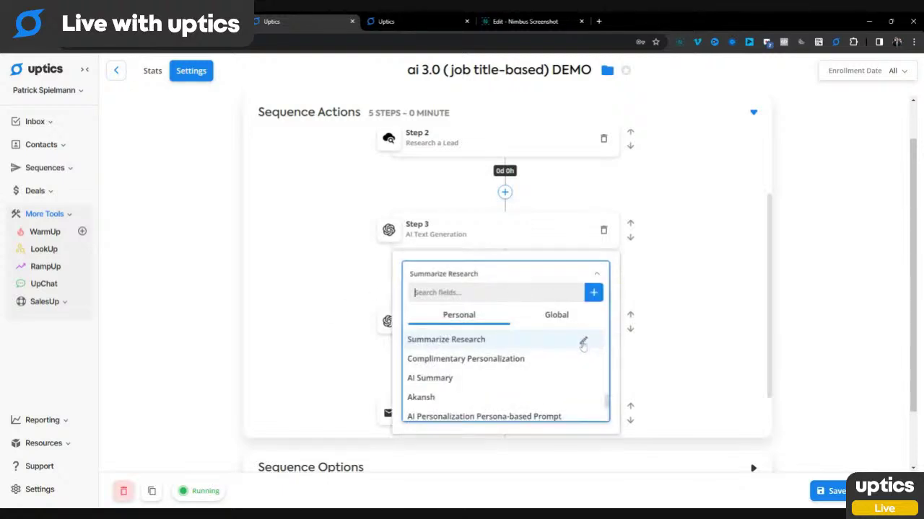
left_click(584, 340)
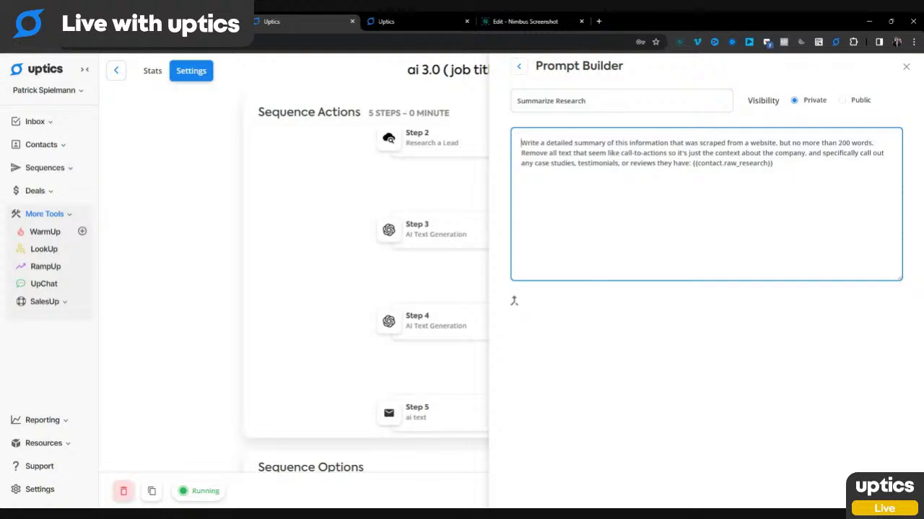
Examine the Summarize Research prompt, highlighting its 200-word limit and the {{contact.raw_research}} tag
key("ctrl+a")
left_click(585, 163)
left_click_drag(780, 143, 858, 142)
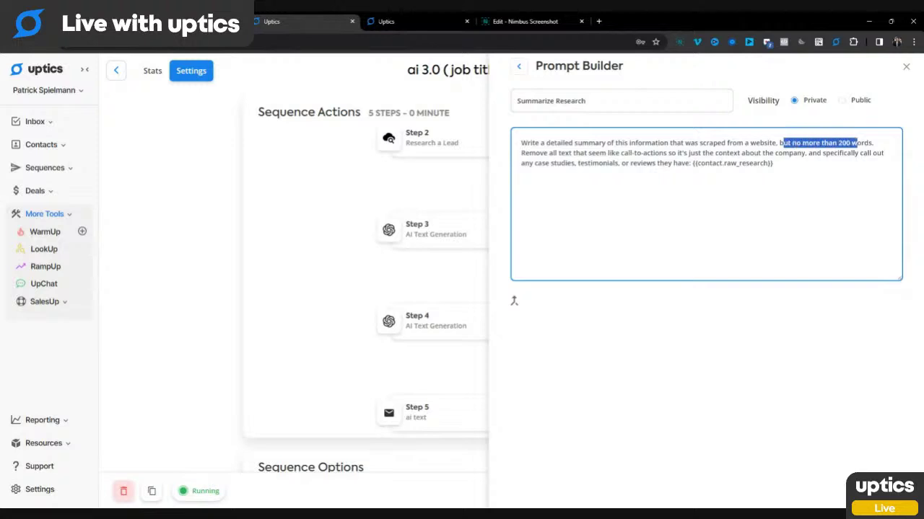
left_click(553, 153)
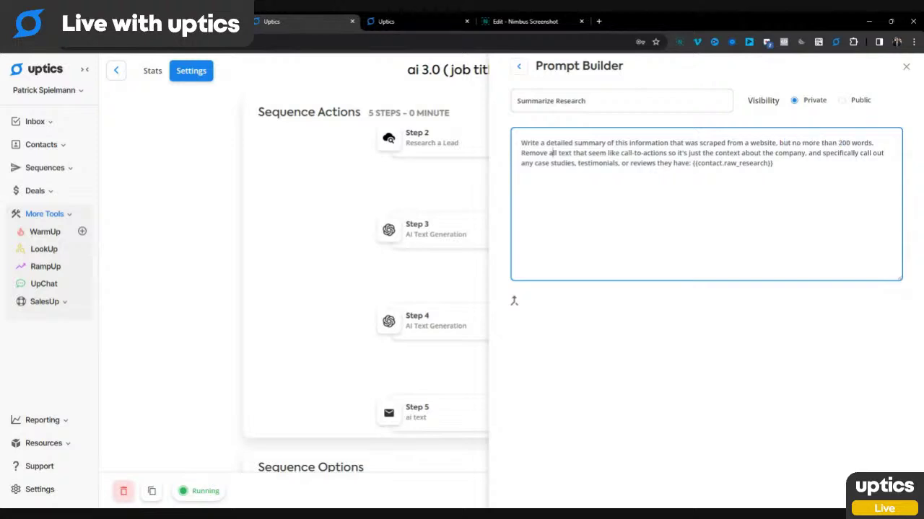
left_click(758, 153)
left_click_drag(773, 163, 690, 163)
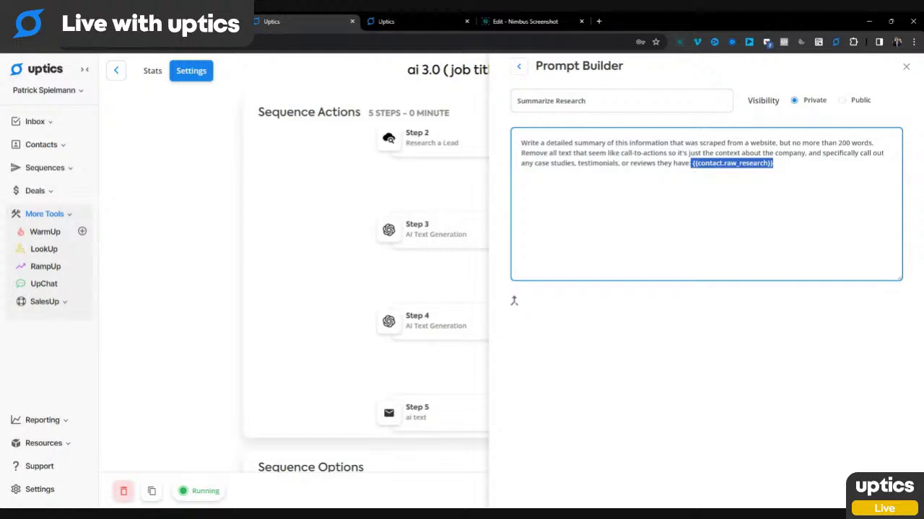
left_click(692, 163)
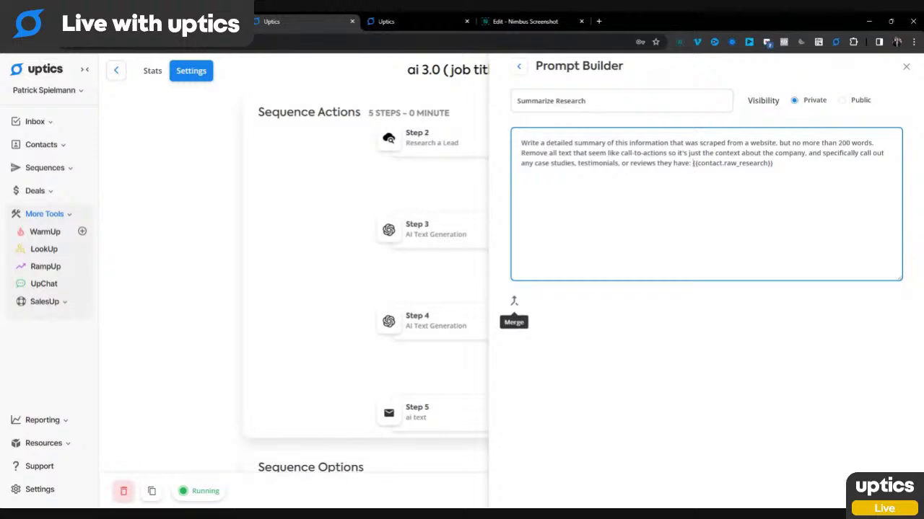
Browse the merge tags available for the Summarize Research prompt and close the list without inserting one
left_click(513, 301)
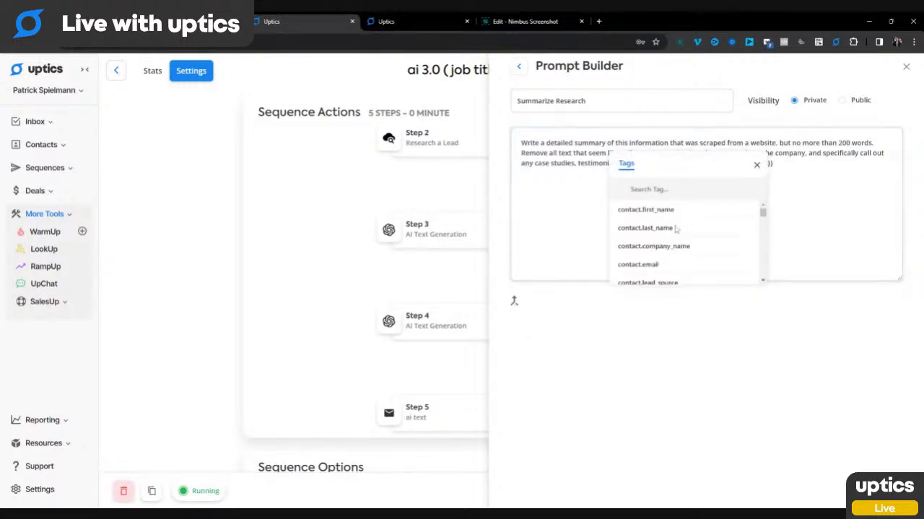
scroll(676, 231, "down", 1)
scroll(676, 230, "down", 5)
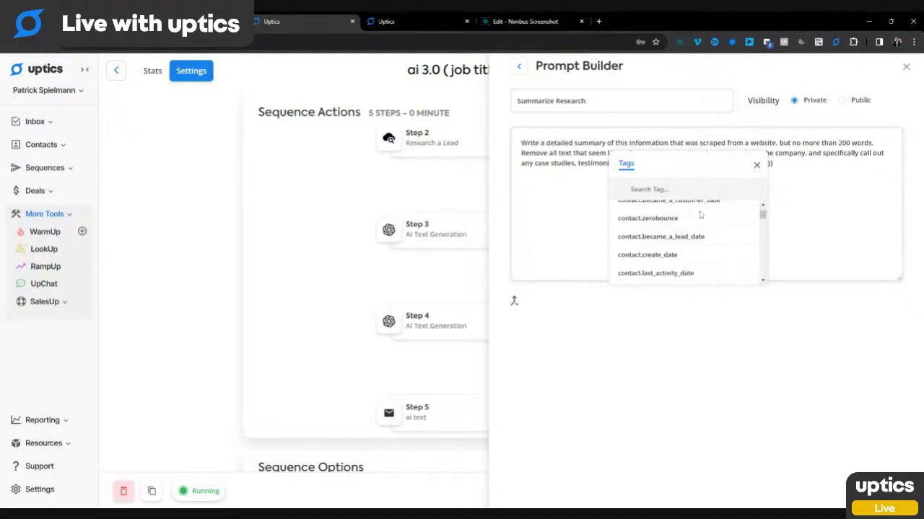
left_click(756, 165)
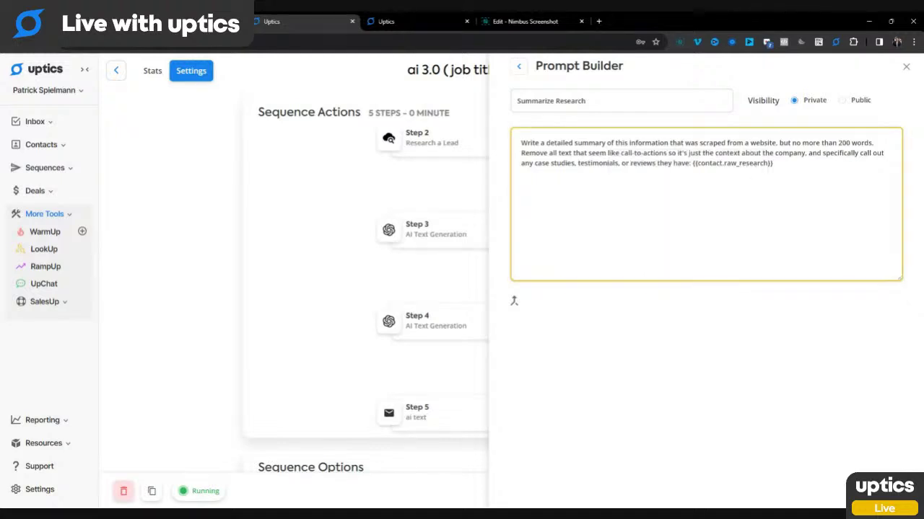
Highlight the {{contact.raw_research}} tag in the Summarize Research prompt again and close the Prompt Builder without changes
left_click_drag(773, 163, 692, 163)
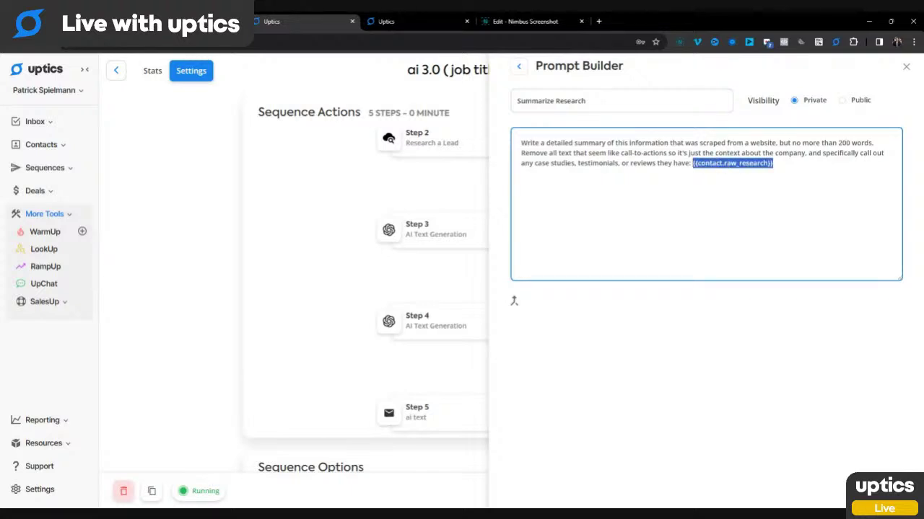
left_click(710, 163)
scroll(414, 184, "up", 1)
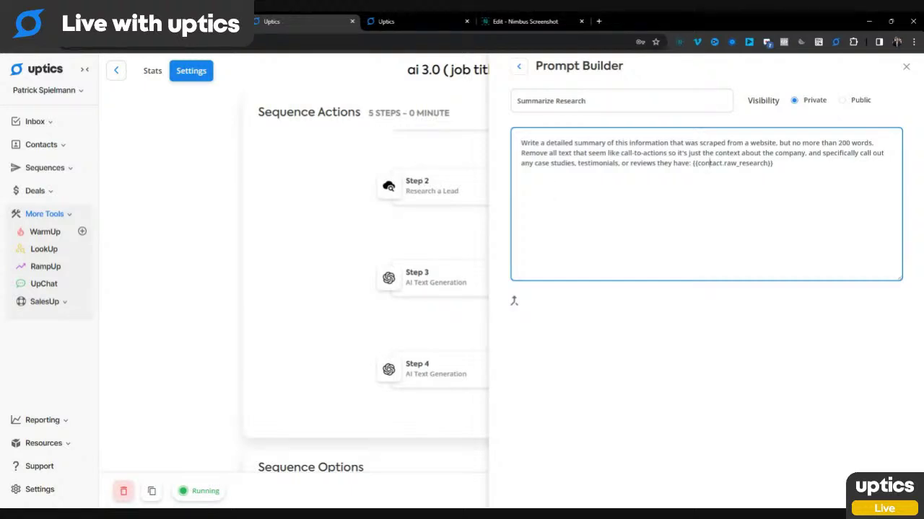
left_click_drag(772, 163, 691, 163)
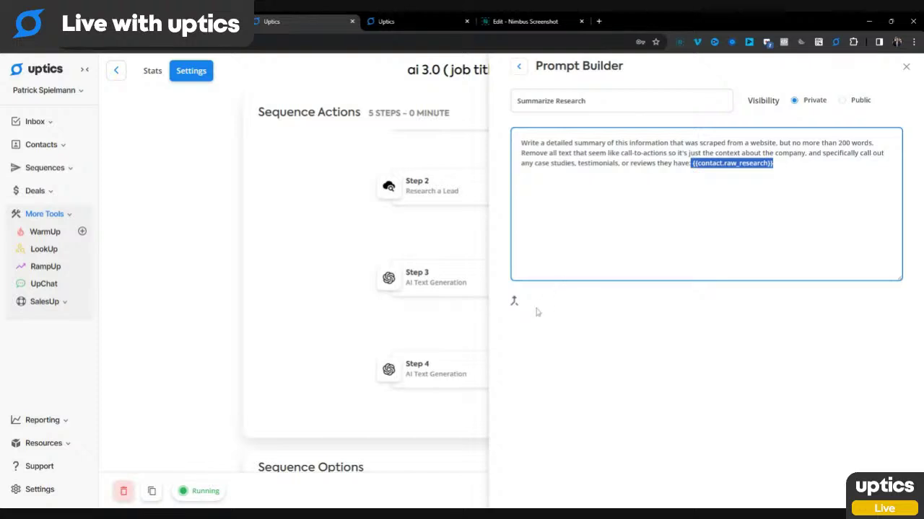
left_click(906, 69)
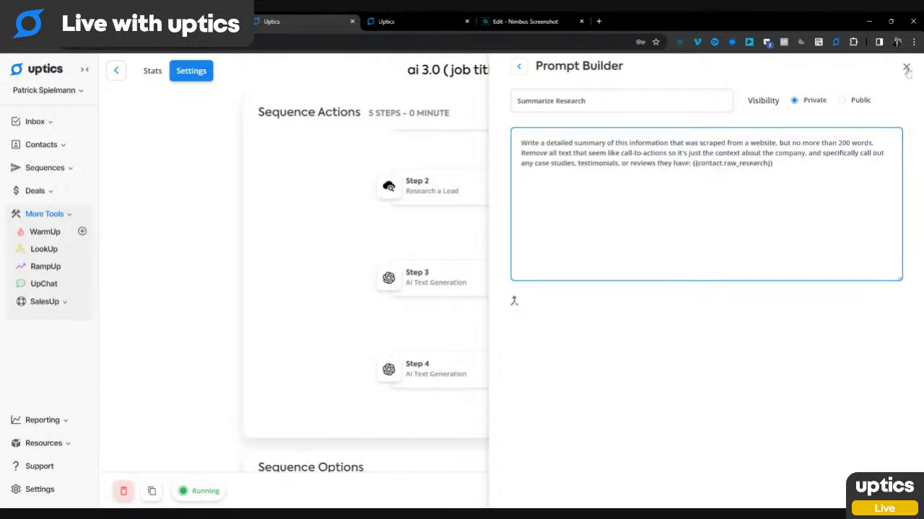
Show Step 4's AI Text Generation settings and open its AI Personalization Job Title prompt in the Prompt Builder
scroll(464, 324, "down", 1)
left_click(455, 330)
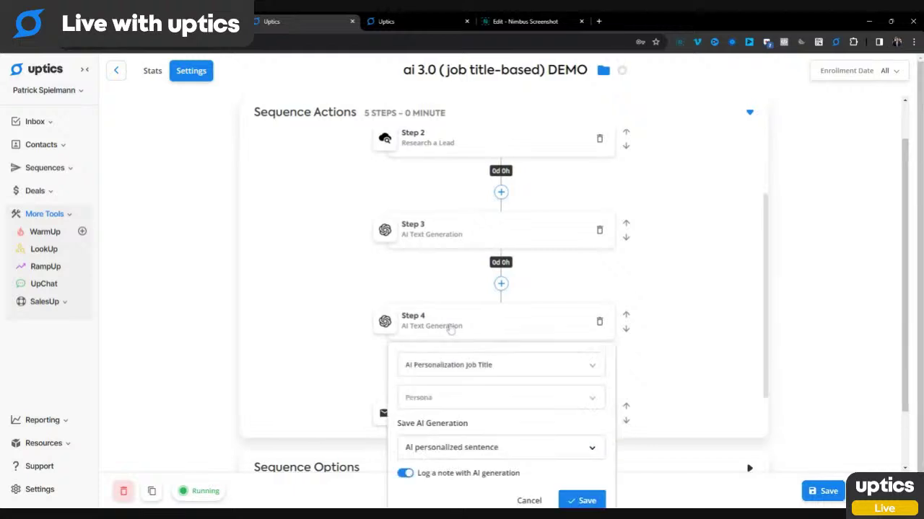
scroll(351, 319, "down", 1)
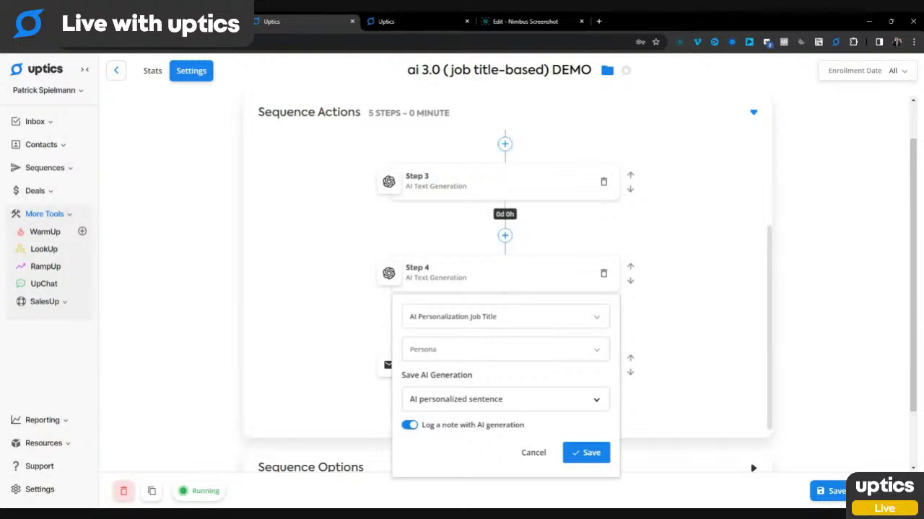
left_click(492, 324)
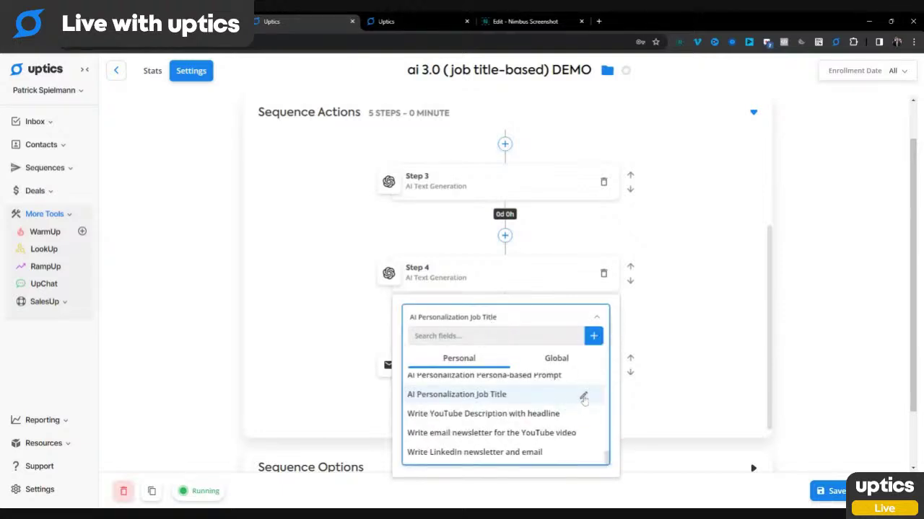
left_click(583, 399)
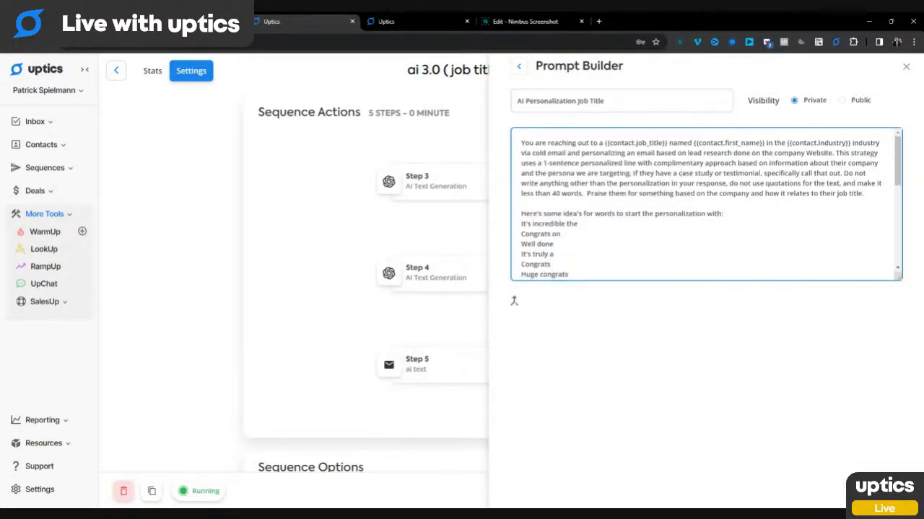
Read through the AI Personalization Job Title prompt, highlighting the {{contact.summarized_research}} tag at its end
triple_click(575, 101)
left_click(577, 101)
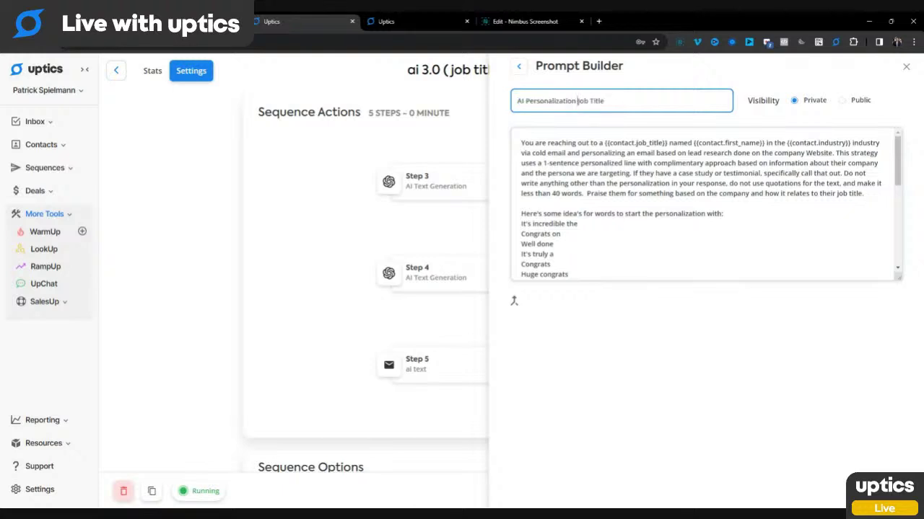
left_click(576, 143)
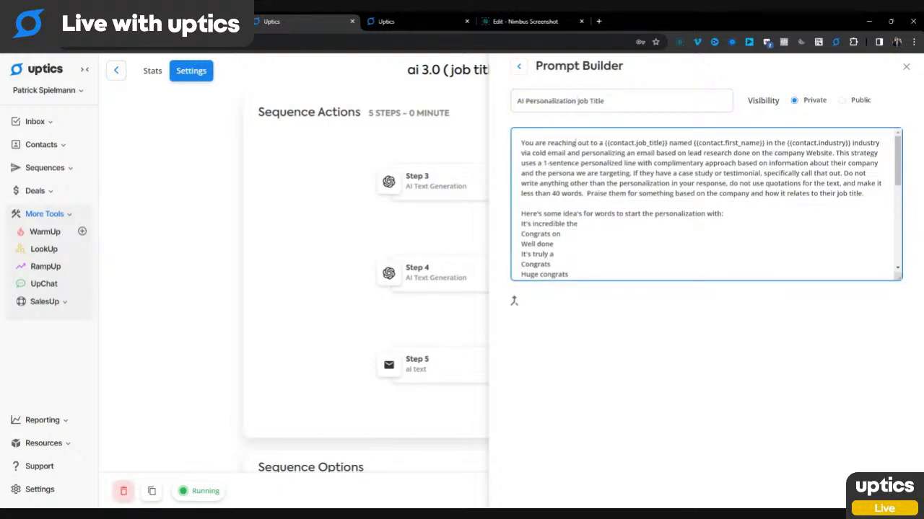
scroll(705, 205, "down", 5)
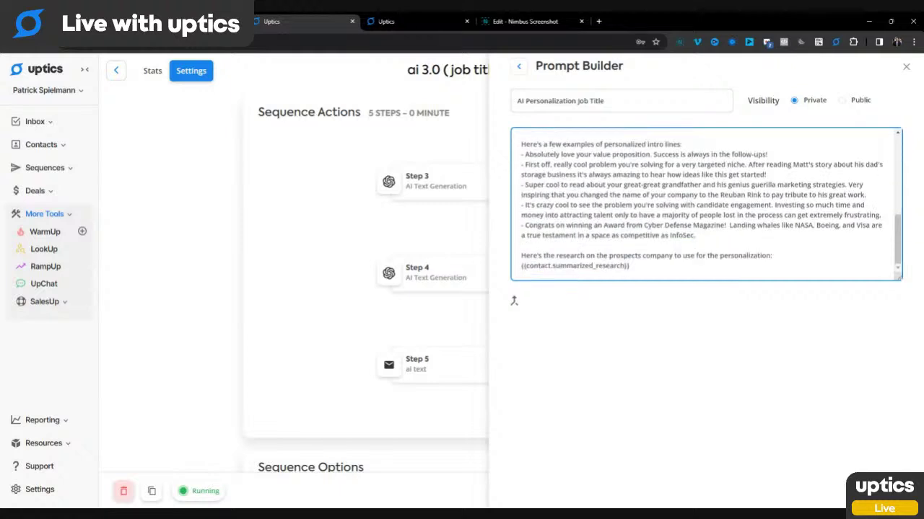
key("ctrl+shift+Left")
key("ctrl+shift+Left")
key("ctrl+shift+Left")
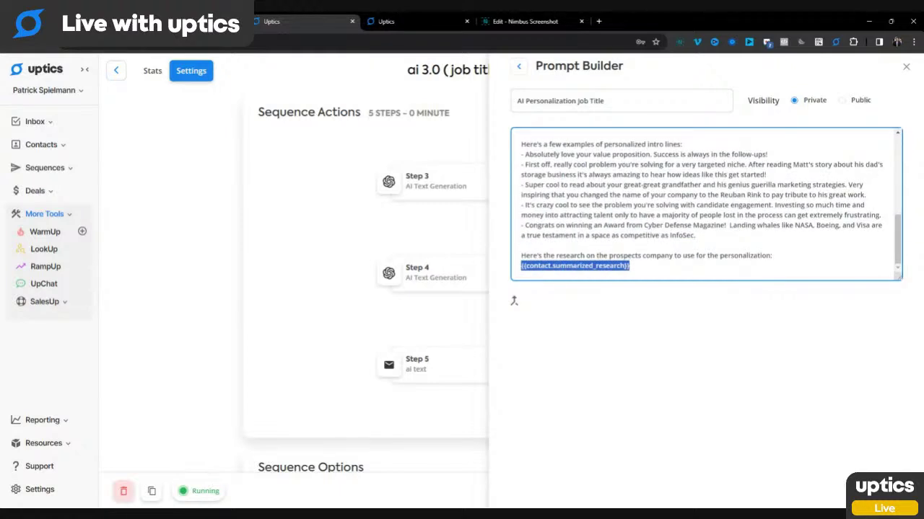
scroll(706, 205, "up", 5)
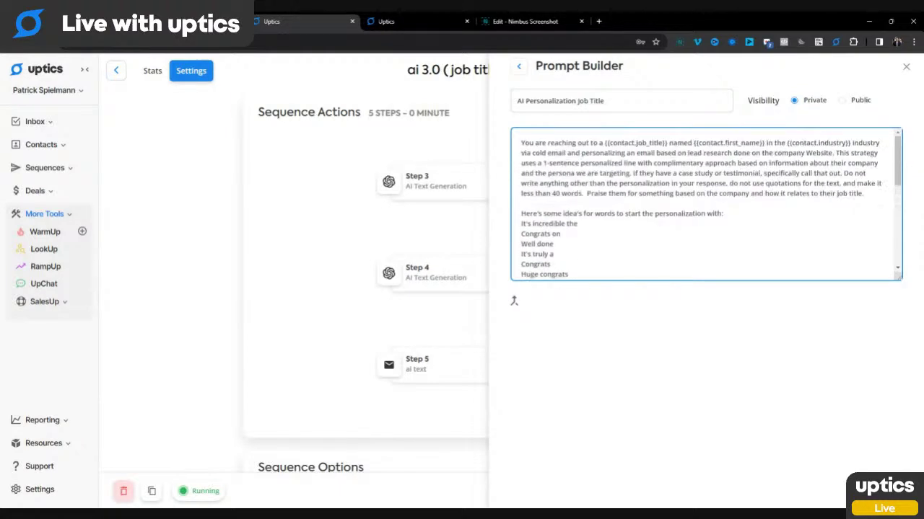
Highlight the {{contact.first_name}} and {{contact.industry}} merge tags in the opening sentence of the AI Personalization Job Title prompt
triple_click(538, 163)
left_click(552, 164)
left_click_drag(604, 143, 760, 142)
left_click(686, 142)
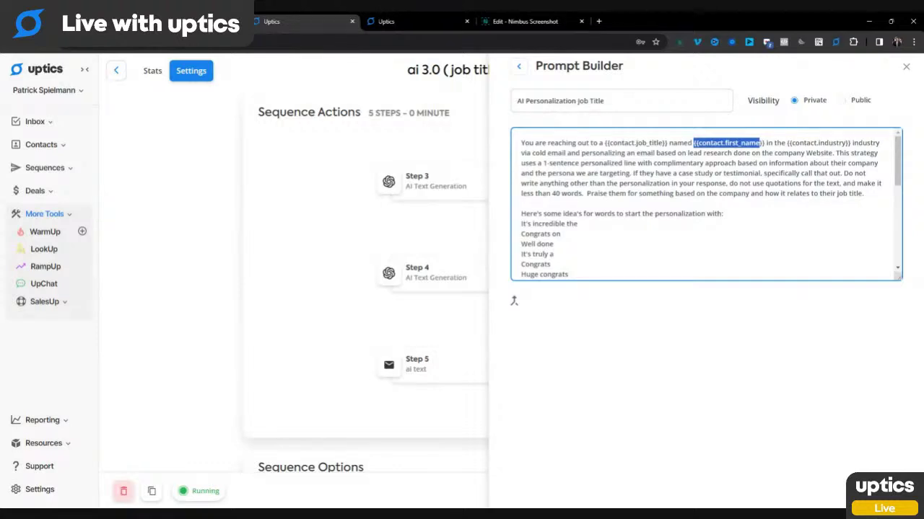
left_click_drag(773, 143, 845, 143)
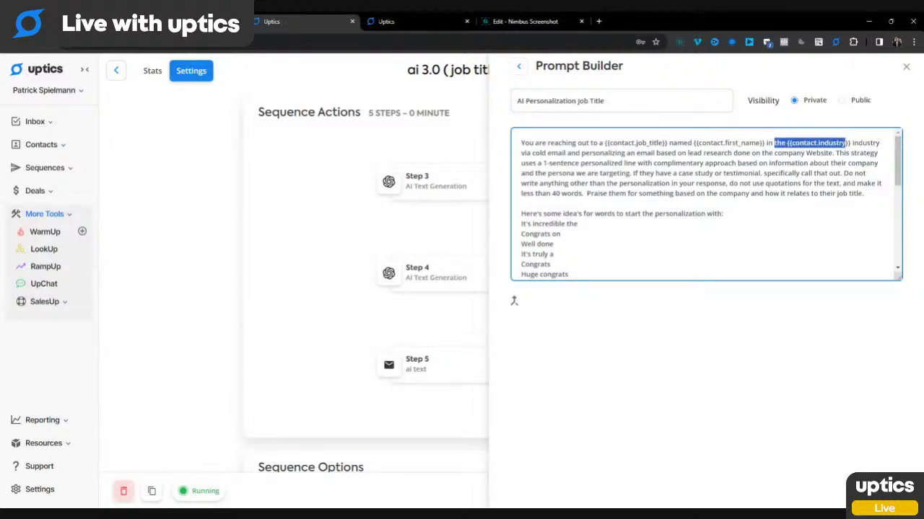
Highlight the prompt's instructions on website research, the 1-sentence personalized line, case studies or testimonials, and the 40-word limit
left_click(846, 163)
left_click_drag(547, 153, 626, 153)
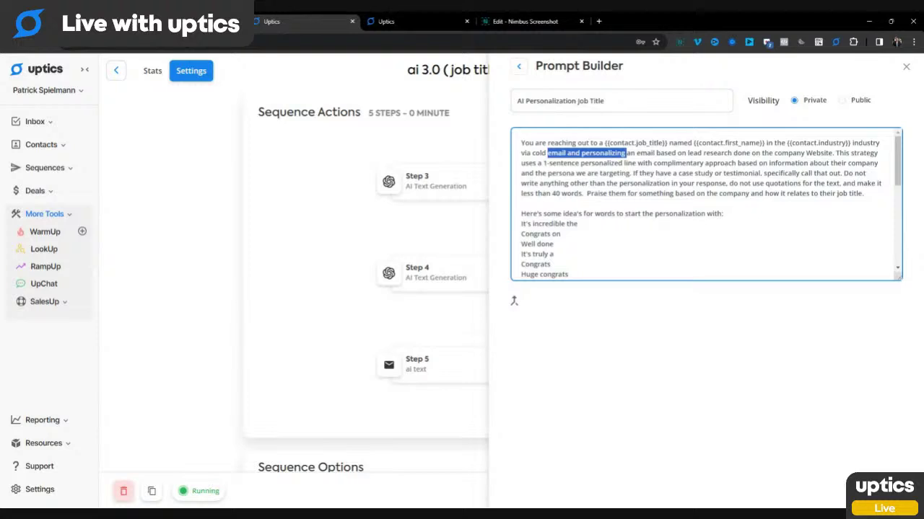
left_click_drag(746, 153, 828, 153)
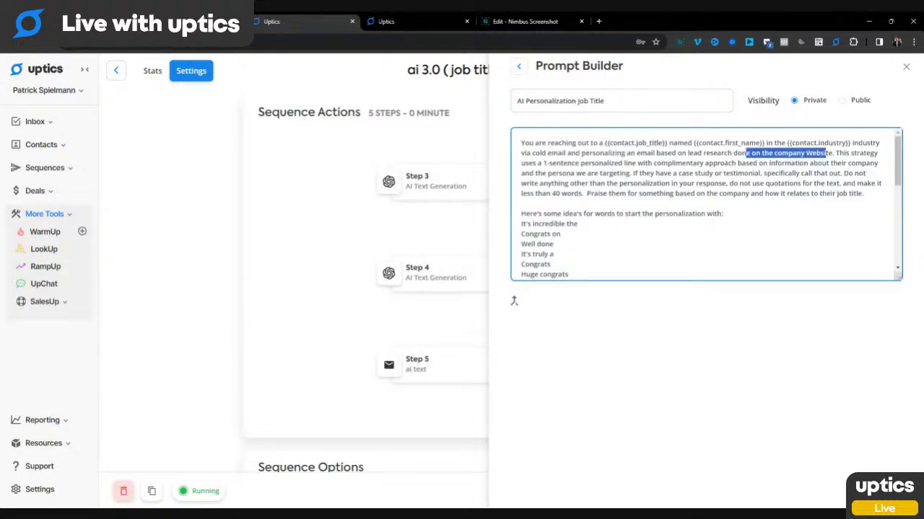
left_click_drag(538, 163, 614, 164)
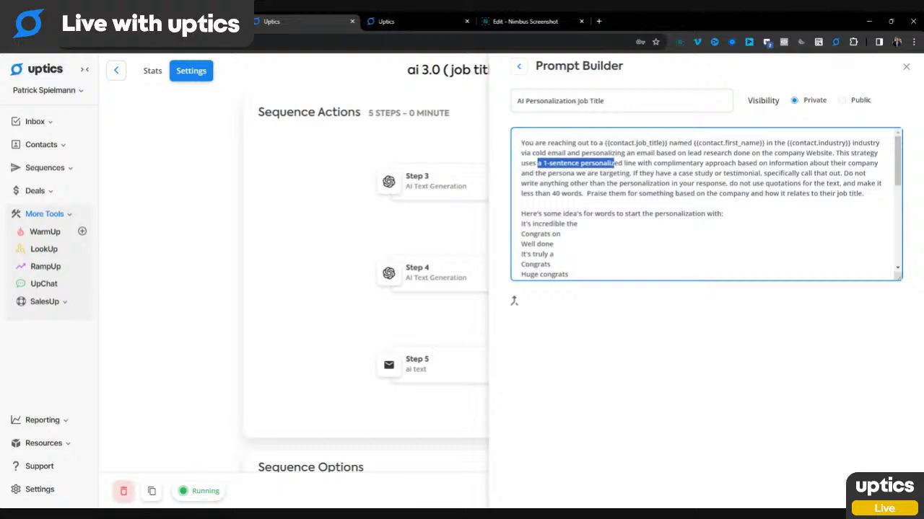
left_click_drag(537, 173, 840, 174)
left_click_drag(534, 183, 672, 177)
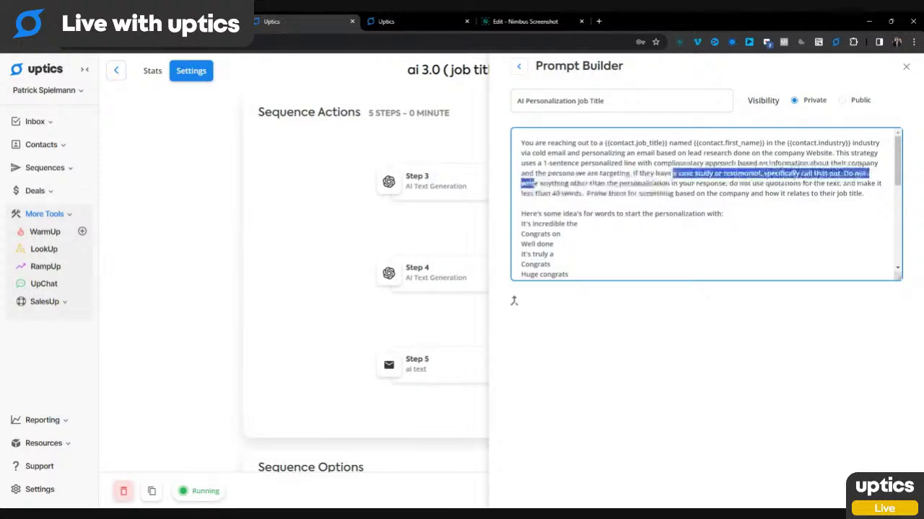
left_click(671, 182)
left_click_drag(865, 194, 775, 173)
Highlight the prompt's section of ideas for words to start the personalization, from its heading through "Congrats"
left_click(524, 204)
scroll(525, 203, "down", 1)
left_click_drag(526, 166, 552, 217)
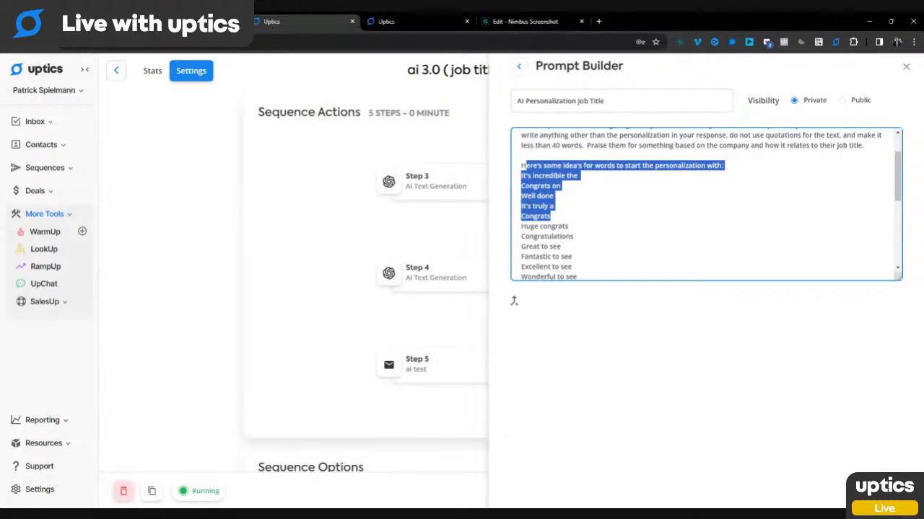
Return to the prompt's first paragraph and highlight its cold email strategy instructions through the case study sentence
scroll(706, 204, "up", 2)
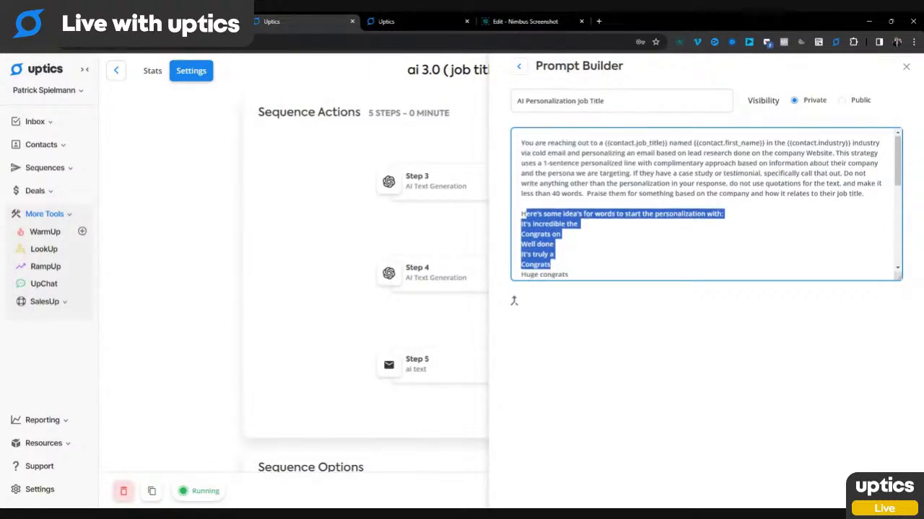
left_click_drag(551, 153, 752, 174)
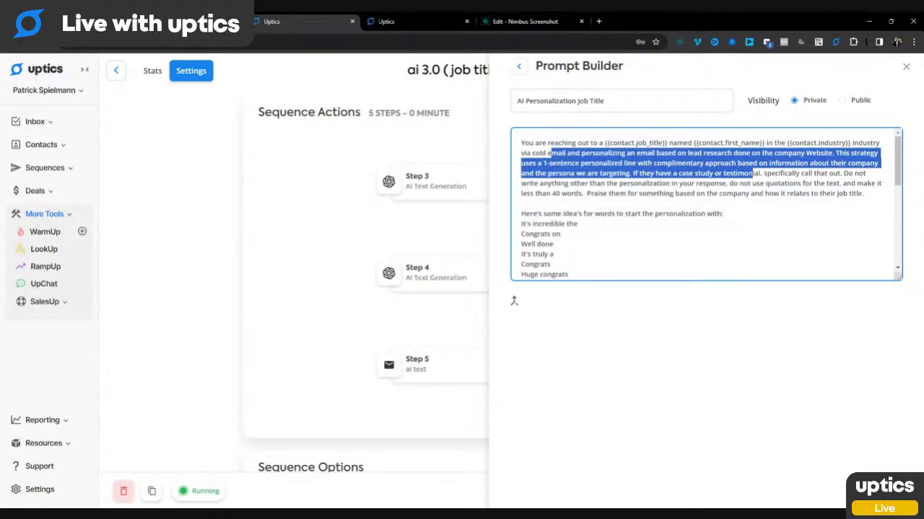
left_click(748, 173)
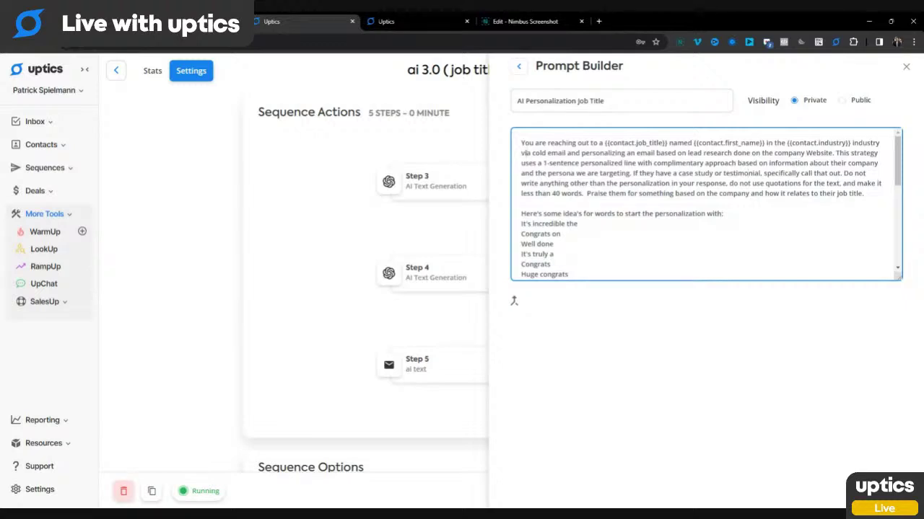
left_click_drag(526, 153, 719, 174)
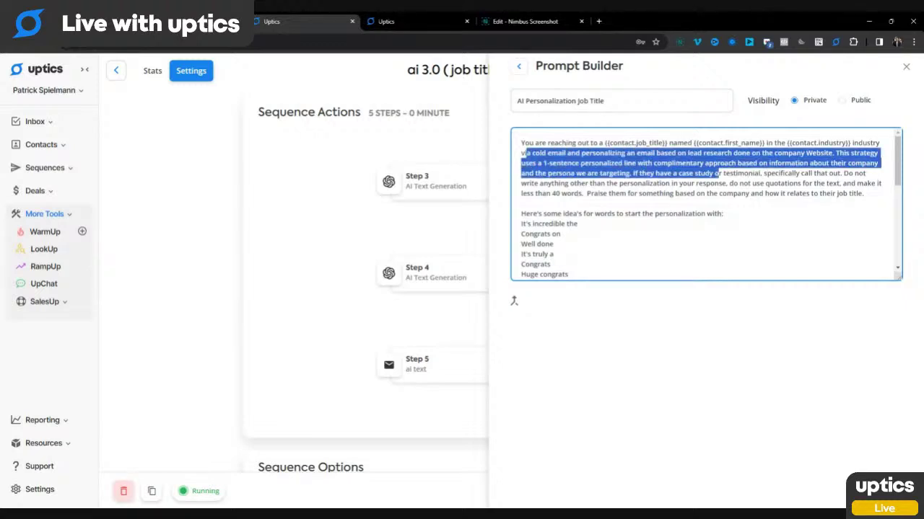
Review the full list of personalization starter phrases in the prompt, from "It's incredible the" to "Great job"
scroll(705, 204, "down", 1)
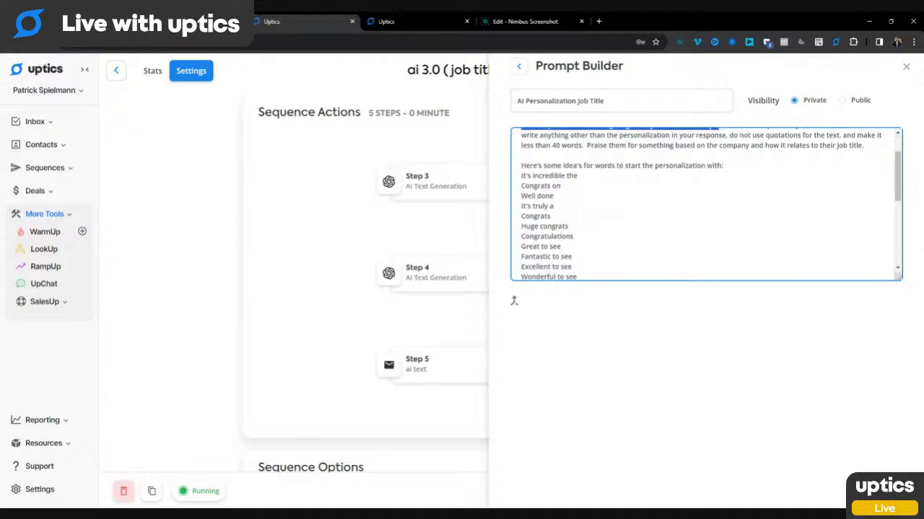
left_click_drag(521, 176, 573, 236)
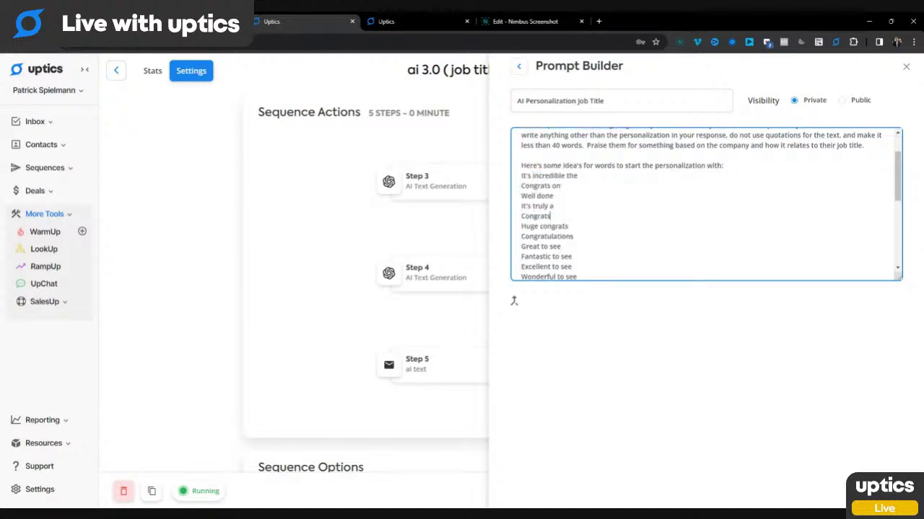
left_click_drag(551, 166, 689, 165)
scroll(706, 204, "down", 1)
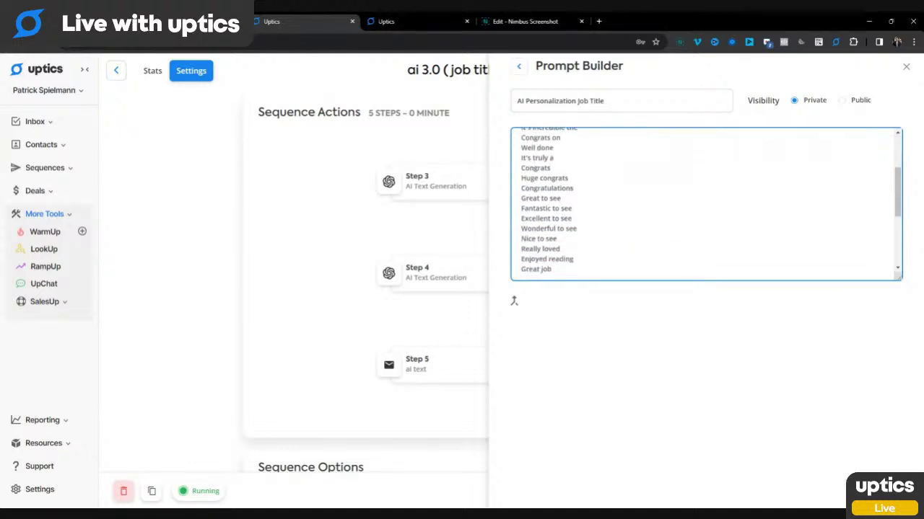
scroll(706, 204, "up", 1)
left_click_drag(526, 176, 554, 238)
scroll(706, 204, "down", 1)
scroll(554, 239, "down", 2)
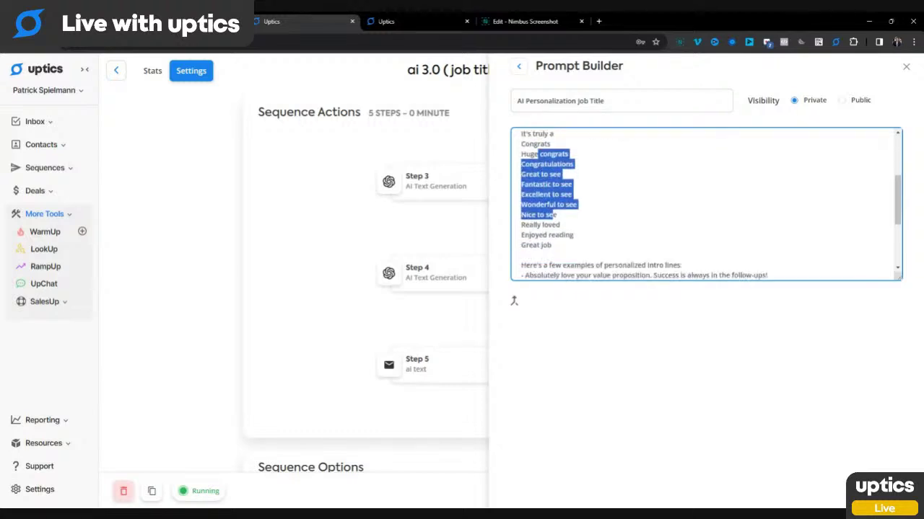
Highlight the heading "Here's a few examples of personalized intro lines" and all the example lines beneath it
scroll(706, 204, "down", 1)
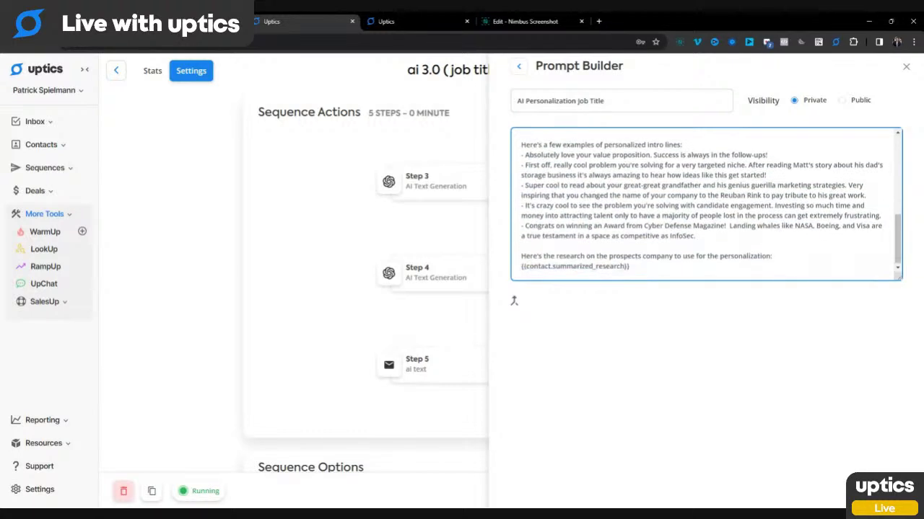
left_click_drag(520, 144, 681, 144)
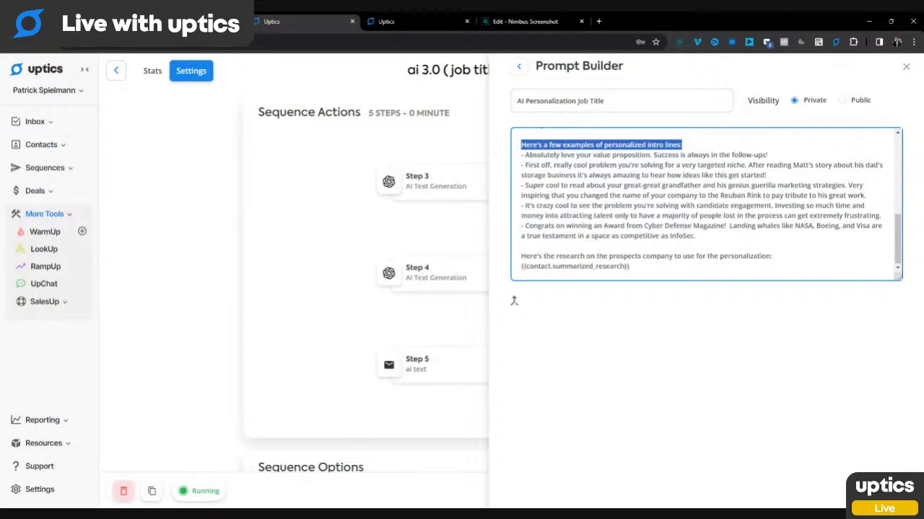
left_click_drag(520, 154, 695, 236)
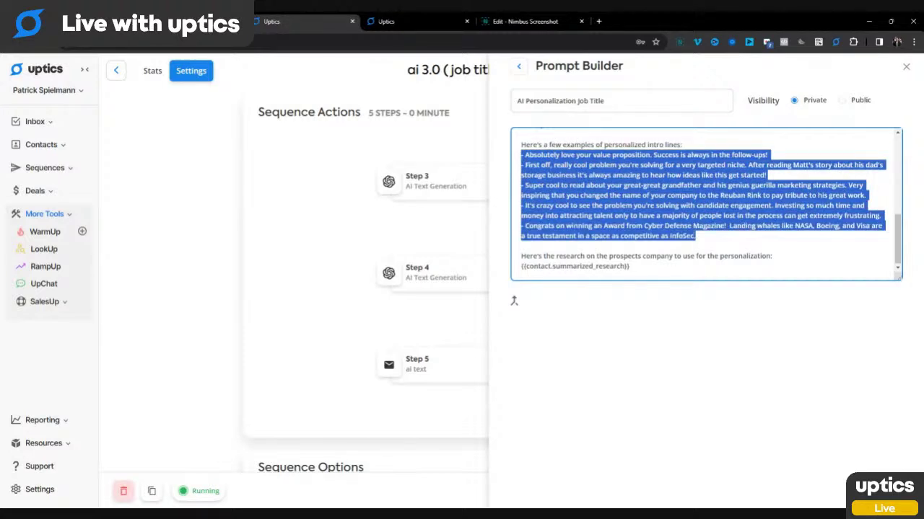
left_click(723, 226)
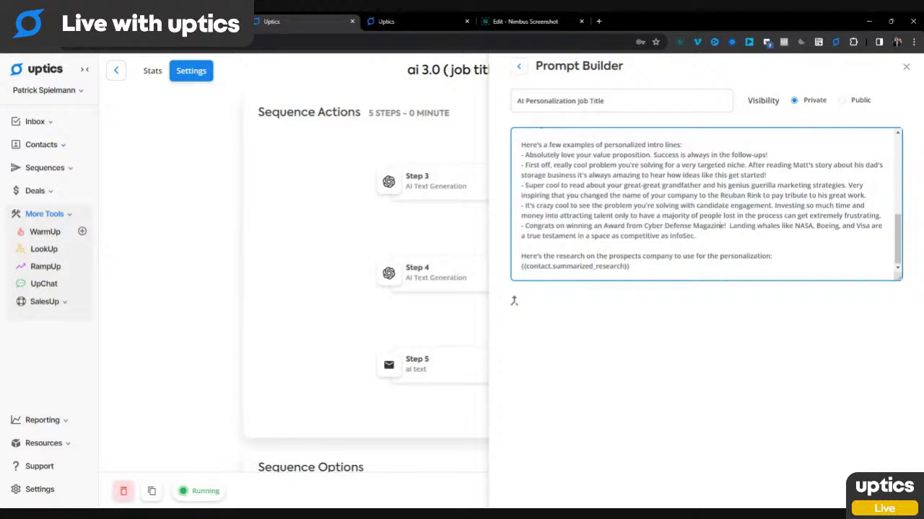
Highlight the sentence introducing the prospect company research above the {{contact.summarized_research}} tag
left_click_drag(525, 256, 705, 256)
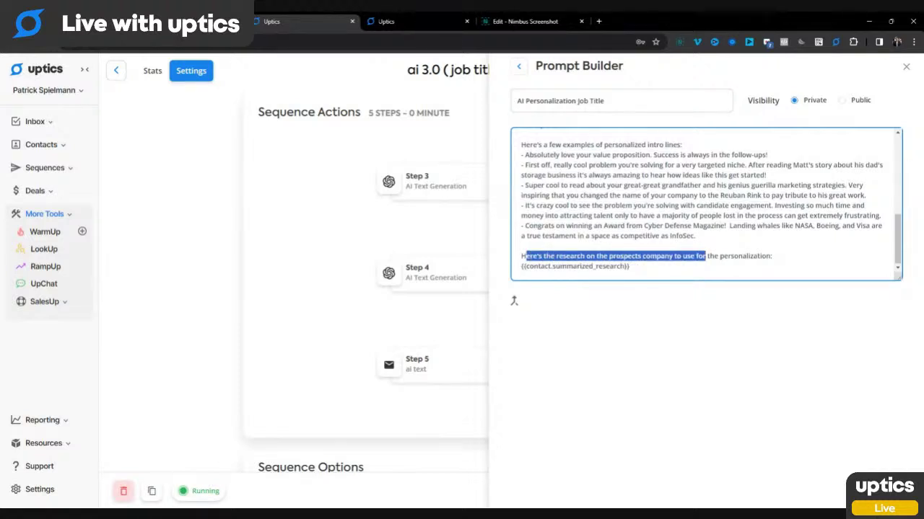
triple_click(628, 266)
triple_click(694, 256)
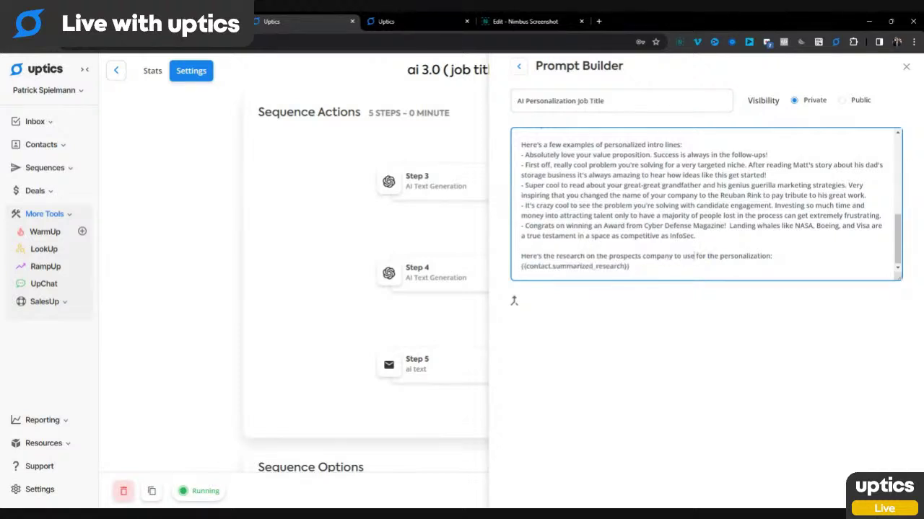
Browse the merge tags available for the job title prompt, and close the Prompt Builder without inserting one
left_click(514, 301)
scroll(679, 237, "down", 10)
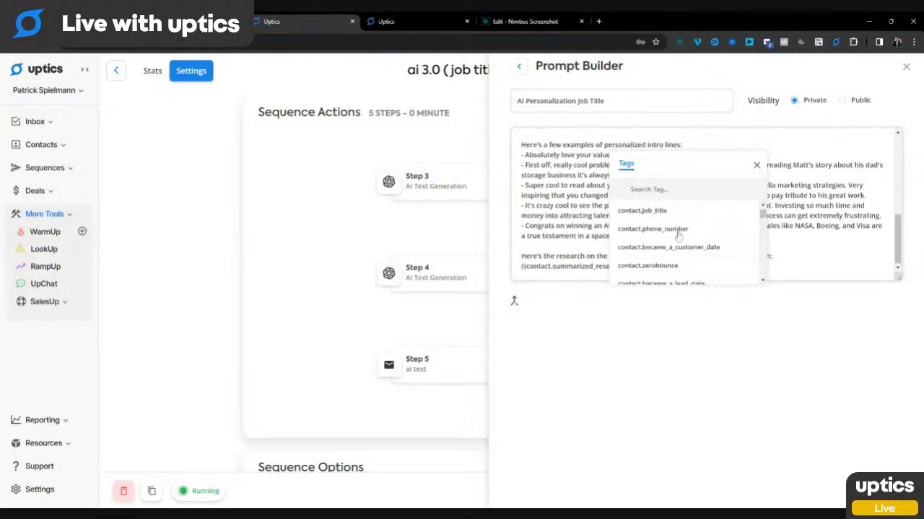
scroll(682, 237, "up", 8)
scroll(684, 237, "up", 3)
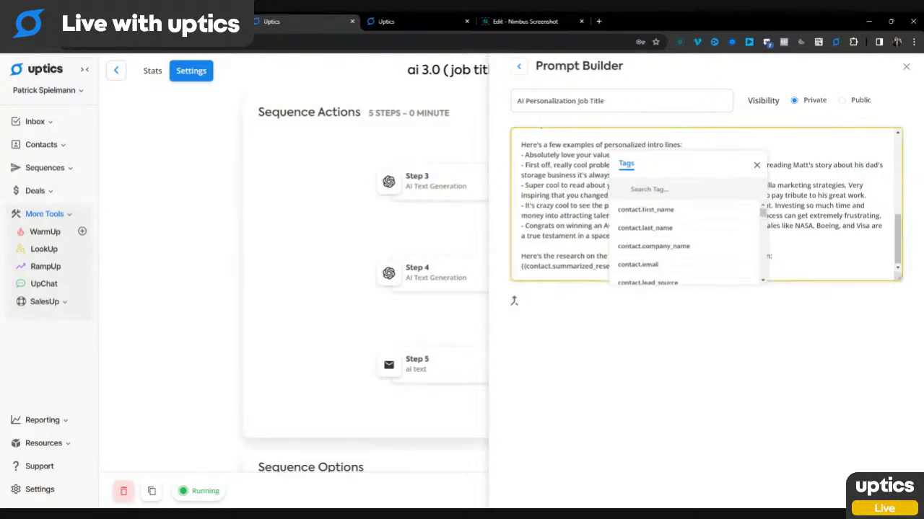
left_click(756, 166)
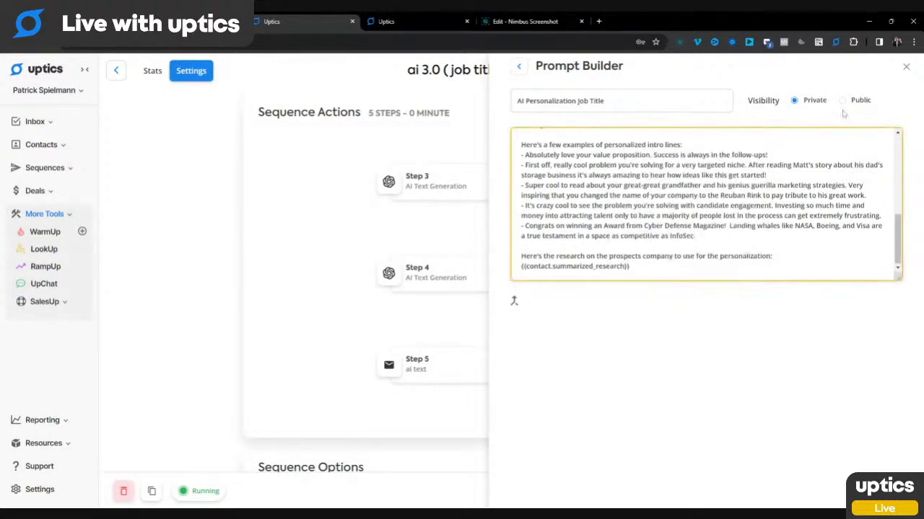
left_click(904, 67)
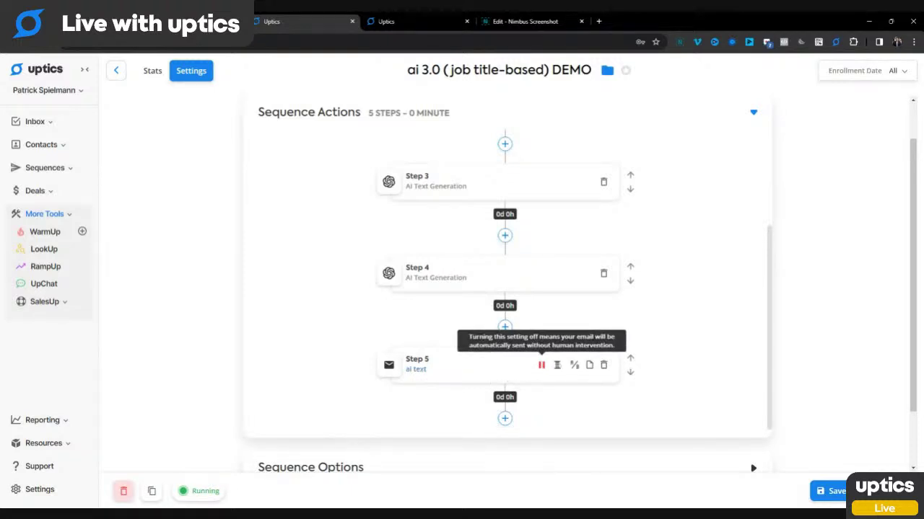
Expand the Inbox navigation section, and open Step 5's "ai text" email to check the fallback for {{contact.first_name}}
left_click(55, 123)
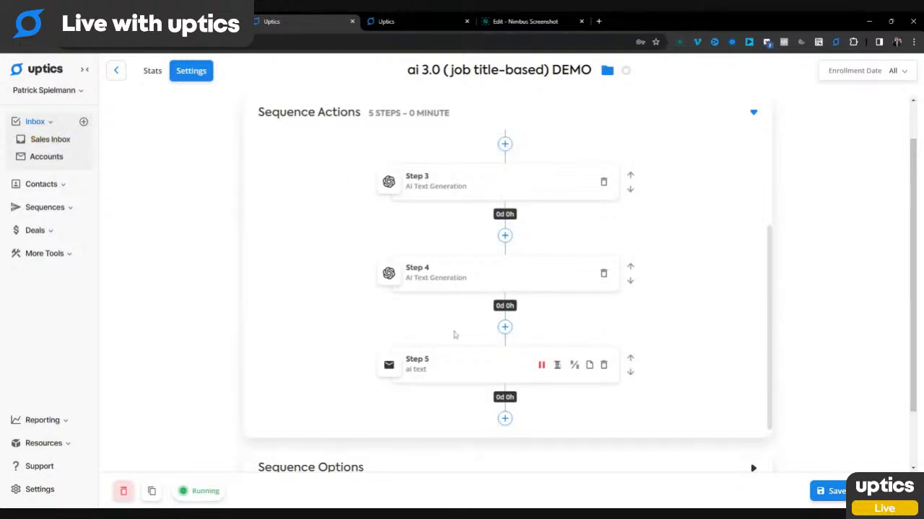
left_click(421, 373)
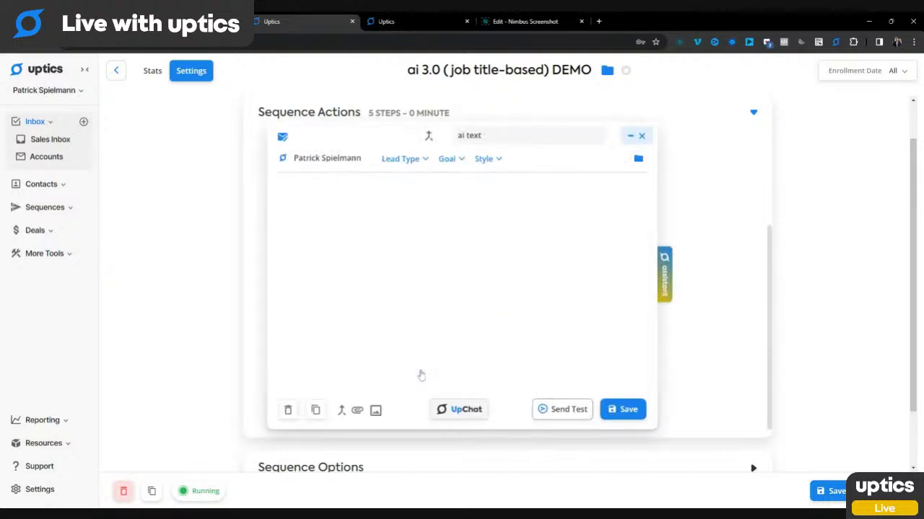
left_click(313, 192)
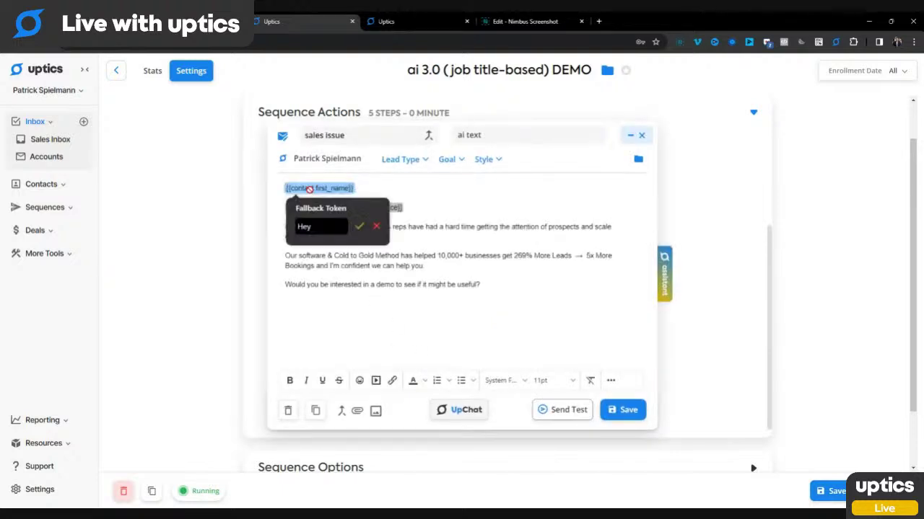
left_click(356, 188)
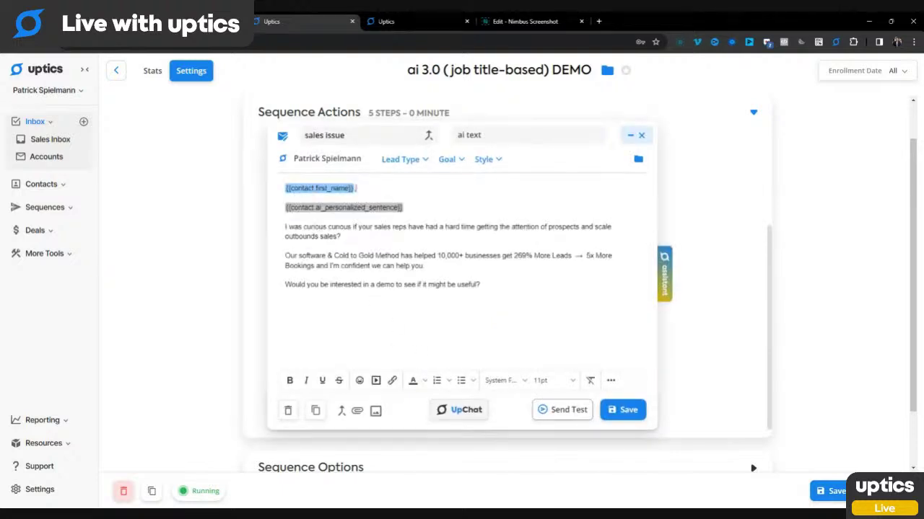
Inspect the {{contact.ai_personalized_sentence}} tag's fallback and the body text of the Step 5 email, and close it without changes
left_click(314, 209)
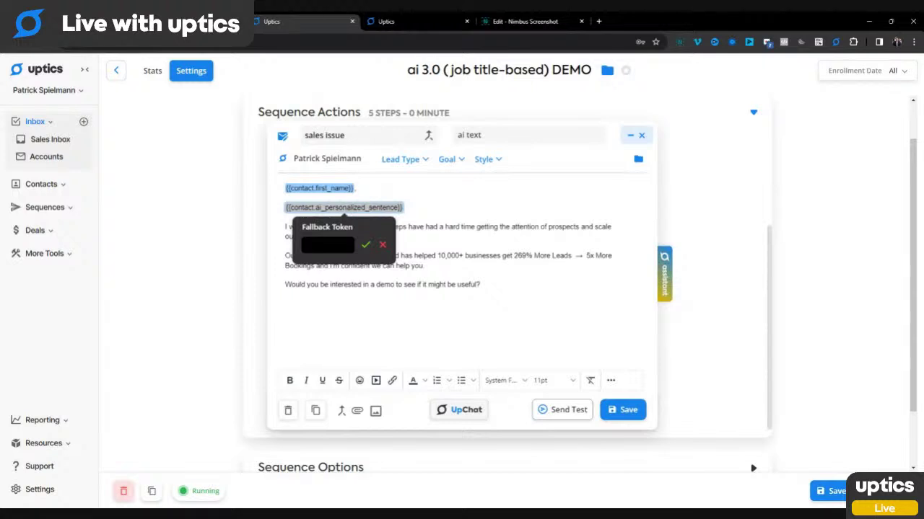
left_click(408, 208)
left_click_drag(284, 227, 534, 297)
left_click(534, 297)
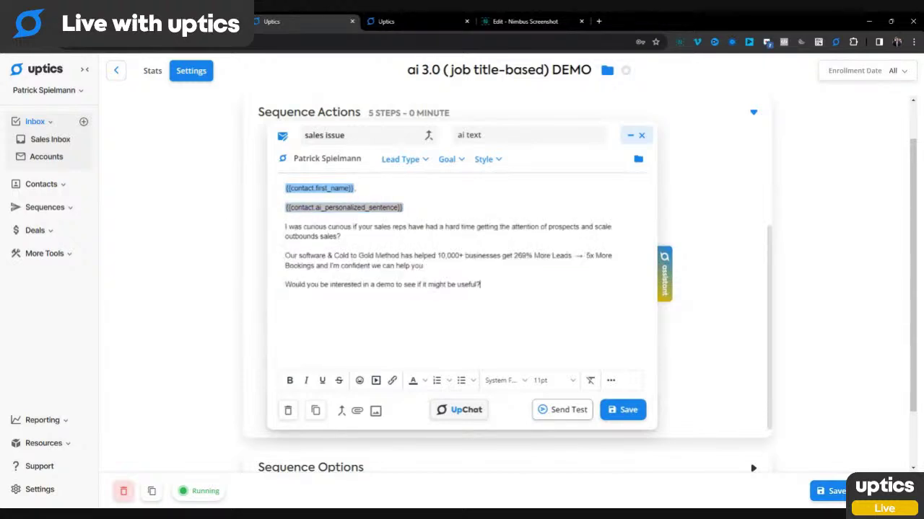
left_click(297, 210)
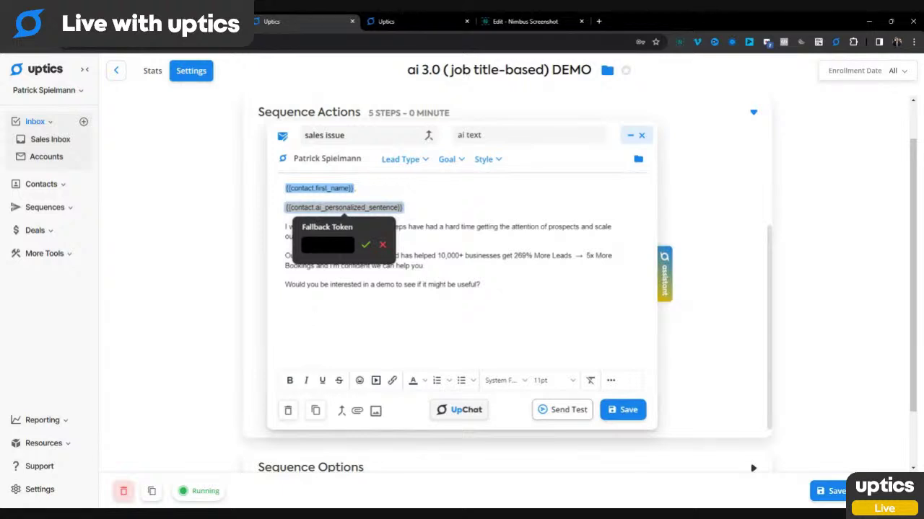
left_click(641, 136)
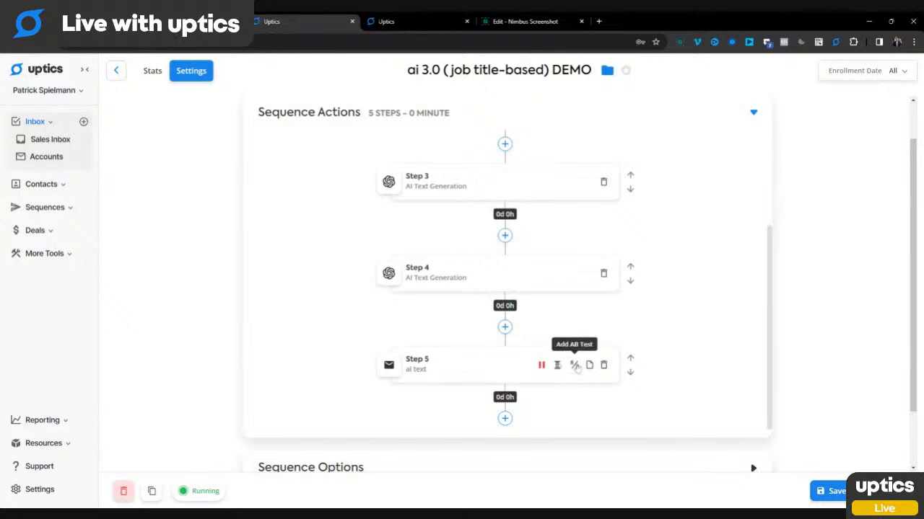
Add an AB test to the Step 5 email and delete its empty variant B
left_click(575, 366)
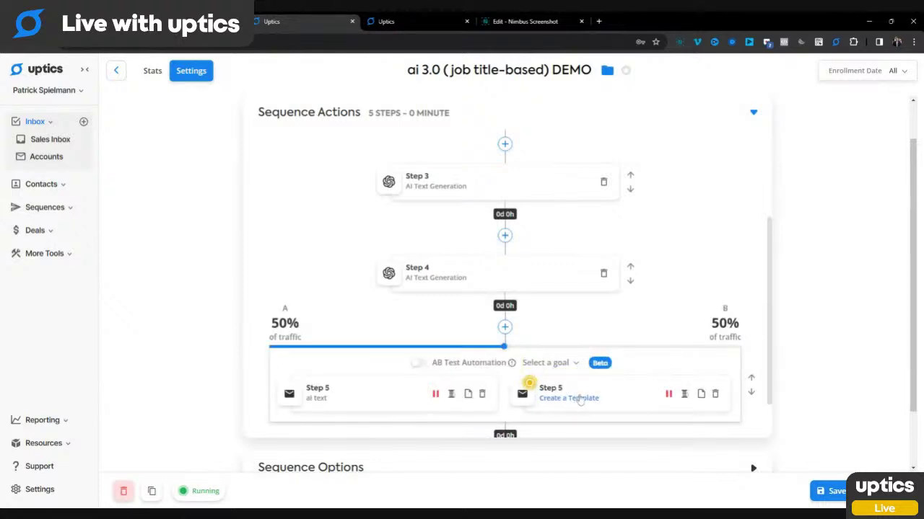
left_click(715, 393)
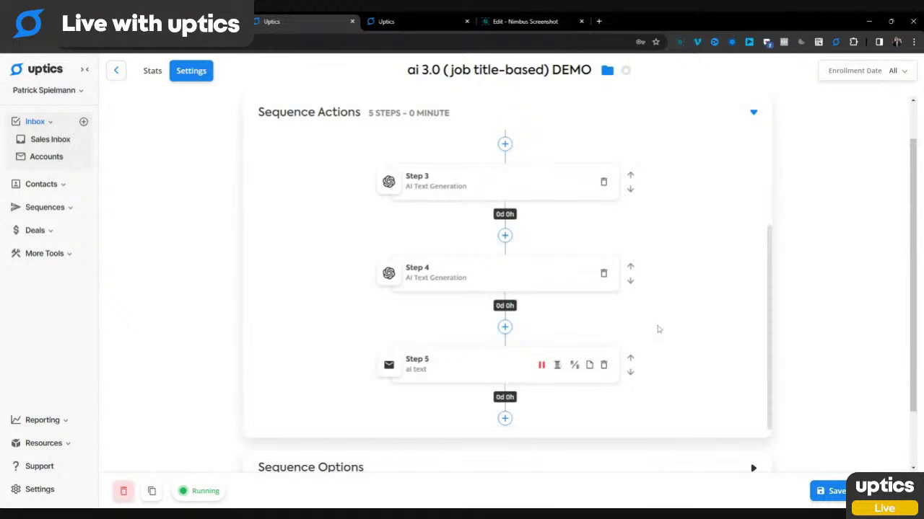
Collapse Sequence Actions, expand Contact Activity, and filter the enrollees to Active to look through their steps and statuses
scroll(579, 233, "up", 3)
left_click(469, 117)
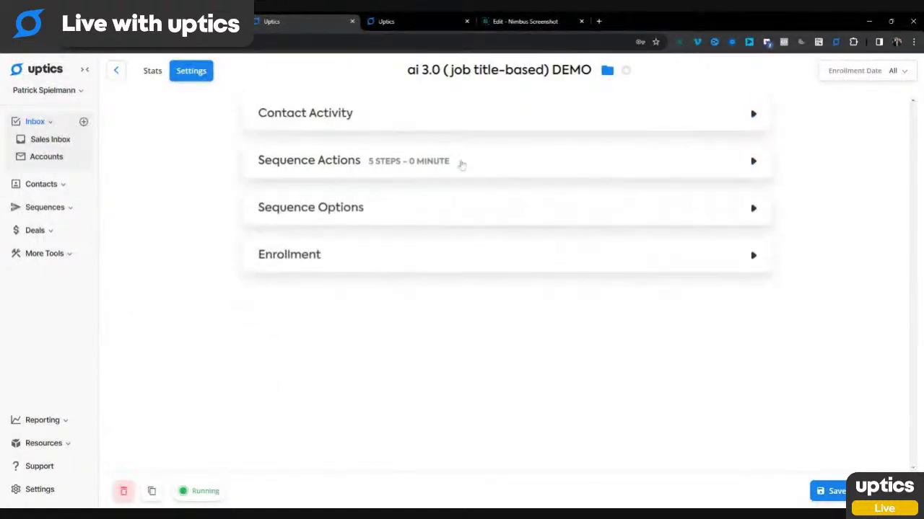
left_click(454, 127)
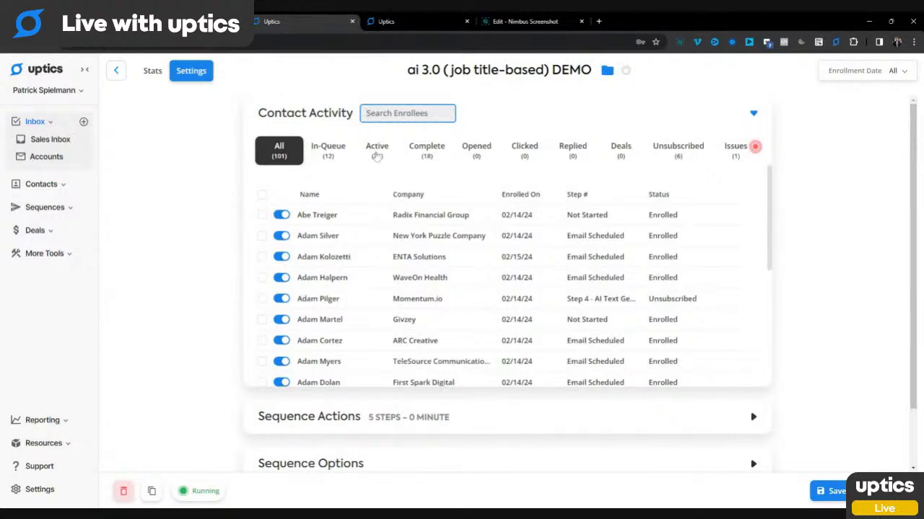
left_click(377, 151)
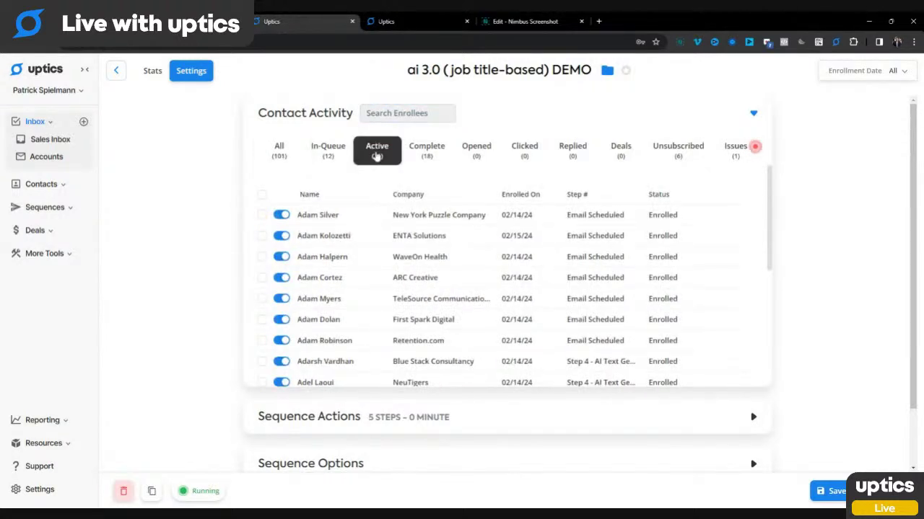
scroll(403, 327, "down", 3)
scroll(402, 327, "down", 10)
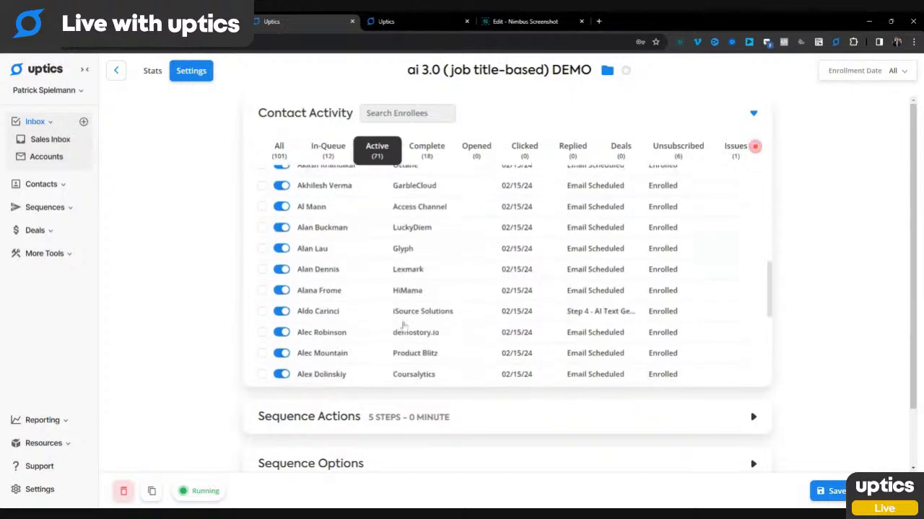
scroll(408, 318, "up", 9)
scroll(408, 319, "up", 5)
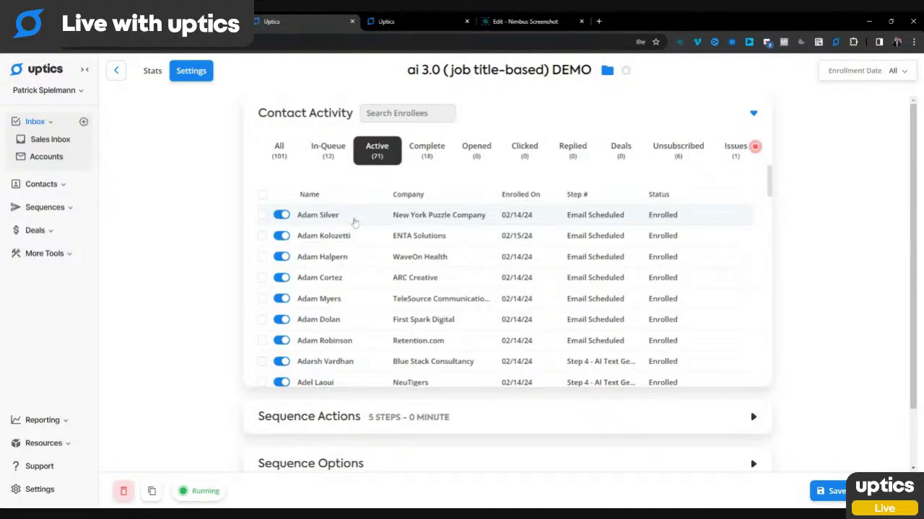
Open the New York Puzzle Company co-owner's record and read through the latest "About" website research note
left_click(354, 223)
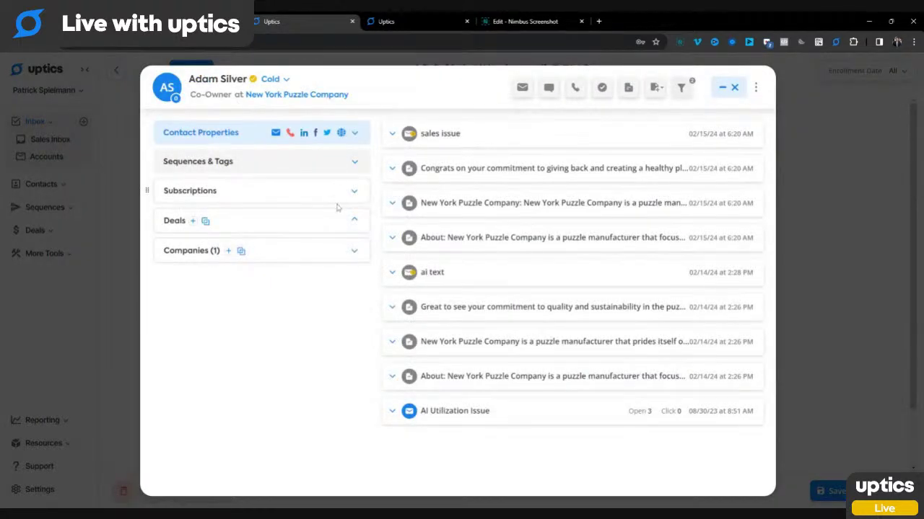
left_click(451, 243)
left_click_drag(392, 266, 478, 316)
scroll(485, 309, "down", 3)
scroll(479, 315, "up", 5)
left_click(479, 315)
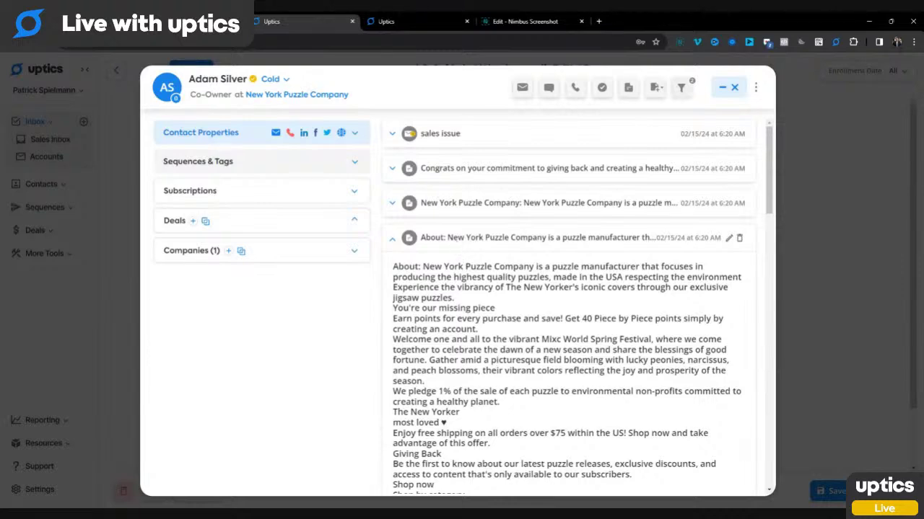
left_click_drag(394, 268, 492, 344)
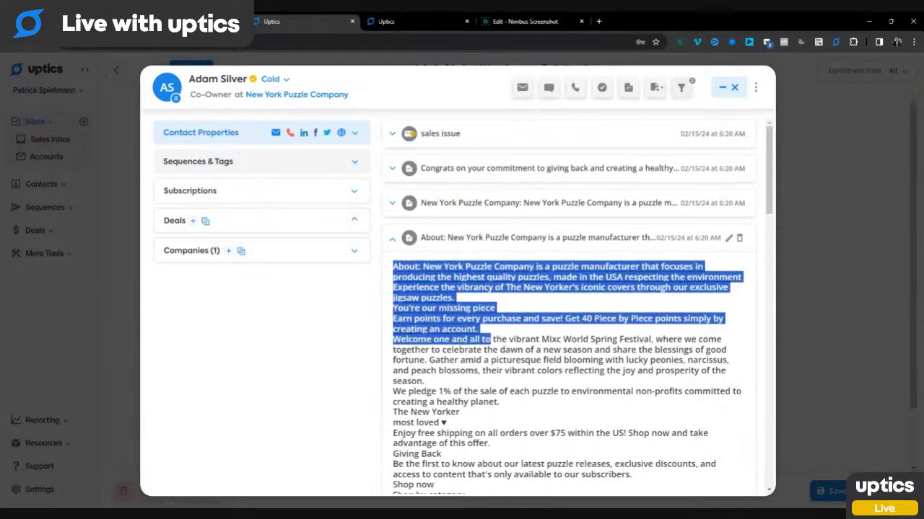
scroll(493, 345, "down", 1)
scroll(493, 347, "down", 5)
scroll(489, 346, "down", 10)
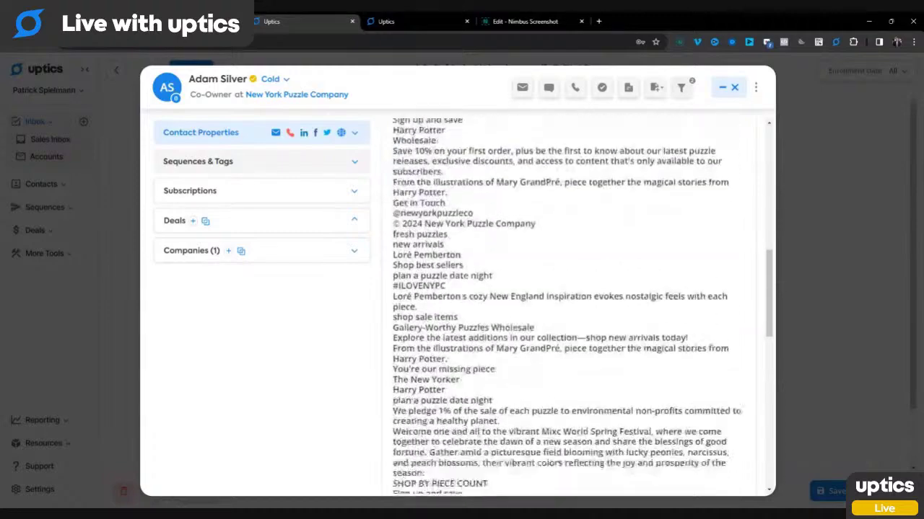
scroll(489, 345, "up", 10)
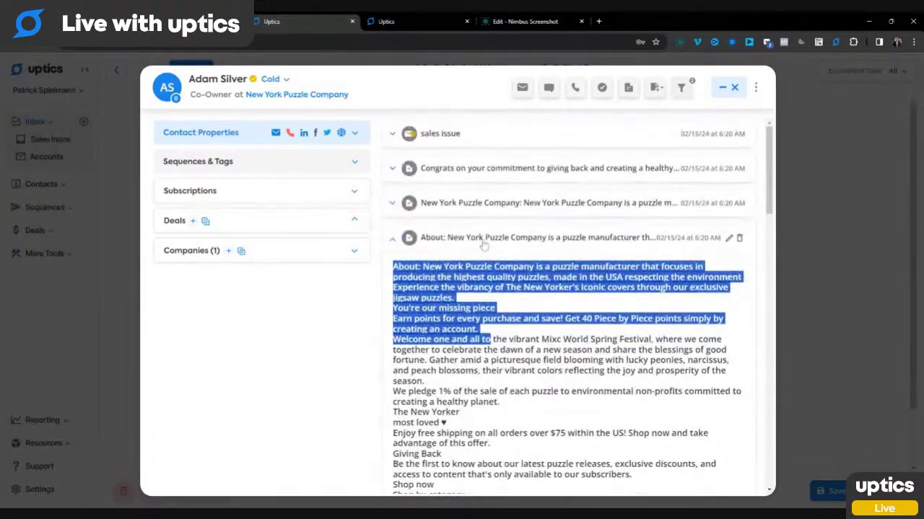
Collapse the research note, read the AI summary note about New York Puzzle Company, and collapse it again
left_click(478, 237)
left_click(477, 207)
left_click_drag(393, 232, 501, 353)
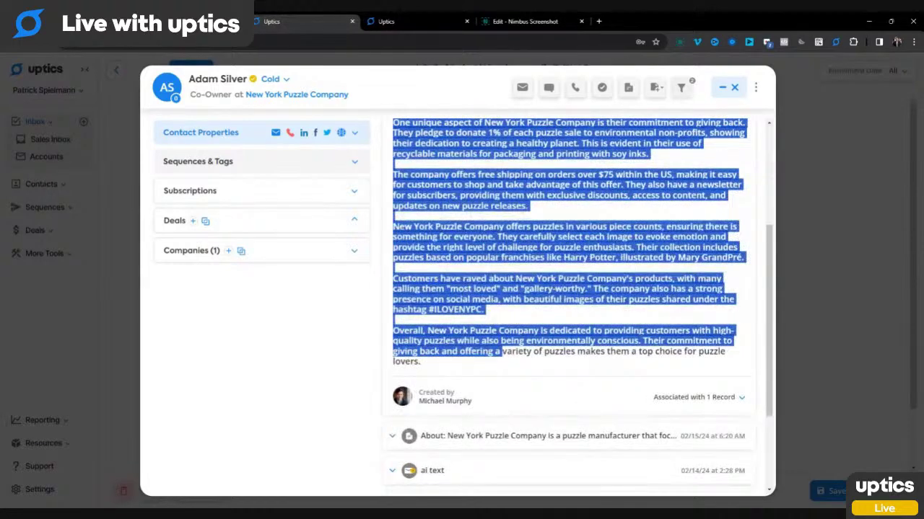
left_click(518, 324)
scroll(518, 328, "up", 4)
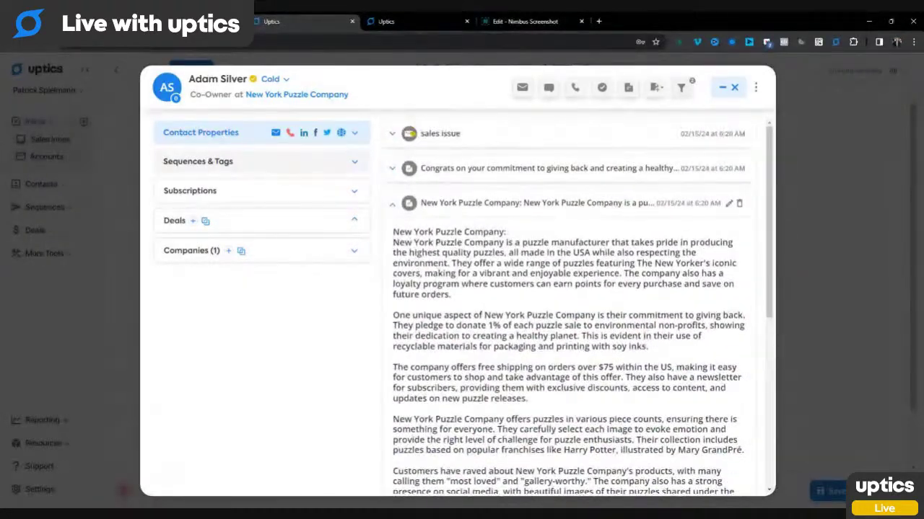
left_click(491, 205)
Expand the AI-generated "Congrats on your commitment to giving back" note and examine its personalized wording
left_click(483, 172)
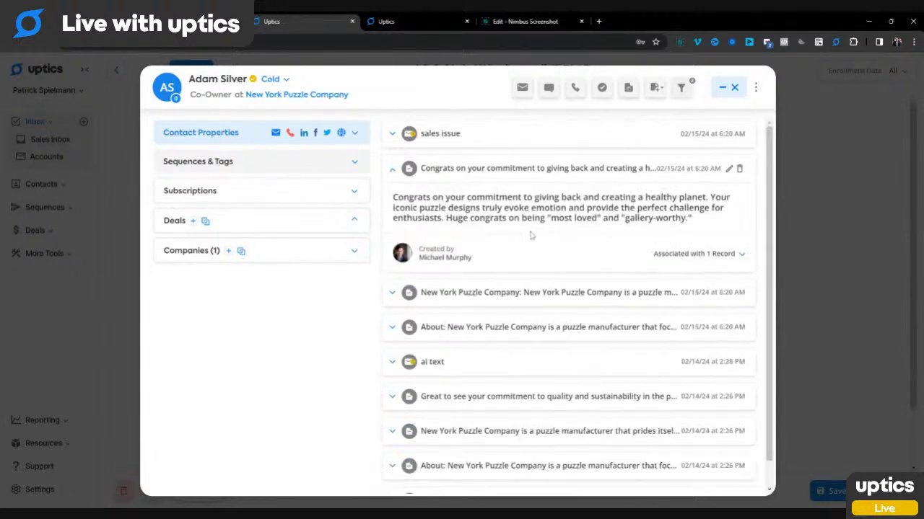
triple_click(609, 198)
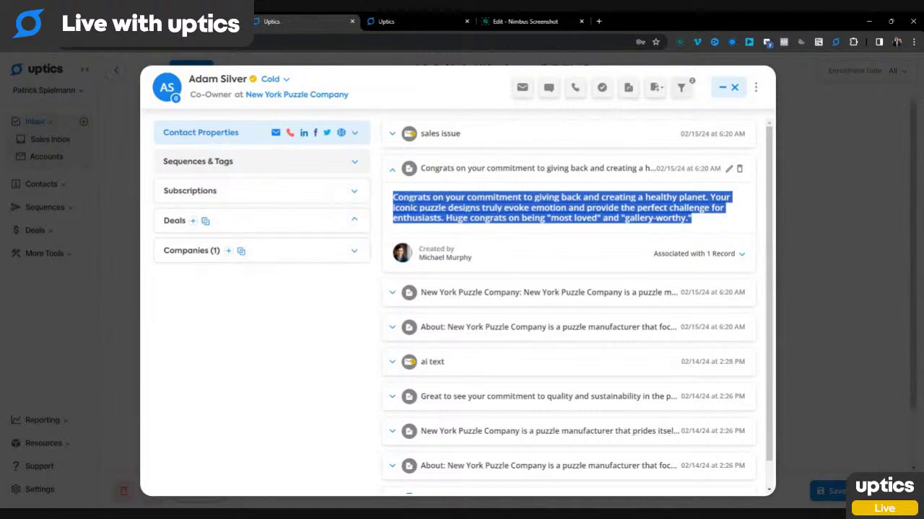
left_click(609, 198)
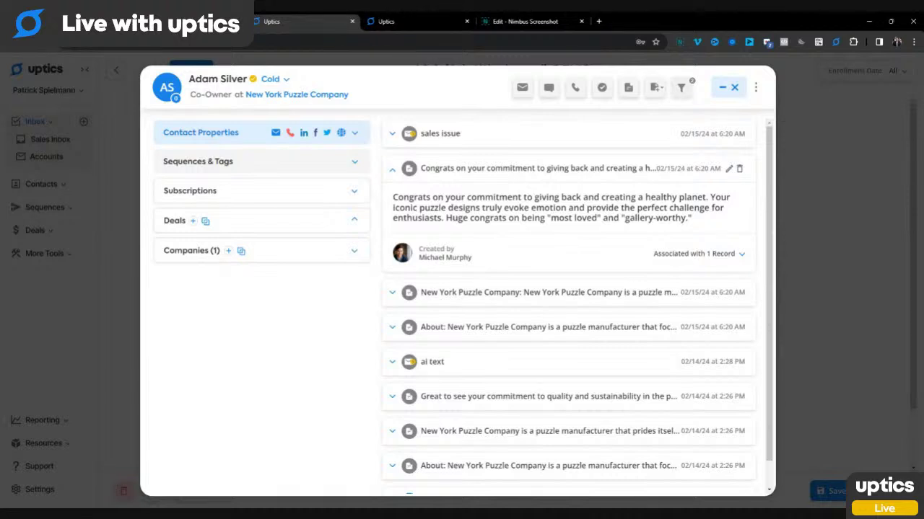
left_click_drag(445, 218, 542, 218)
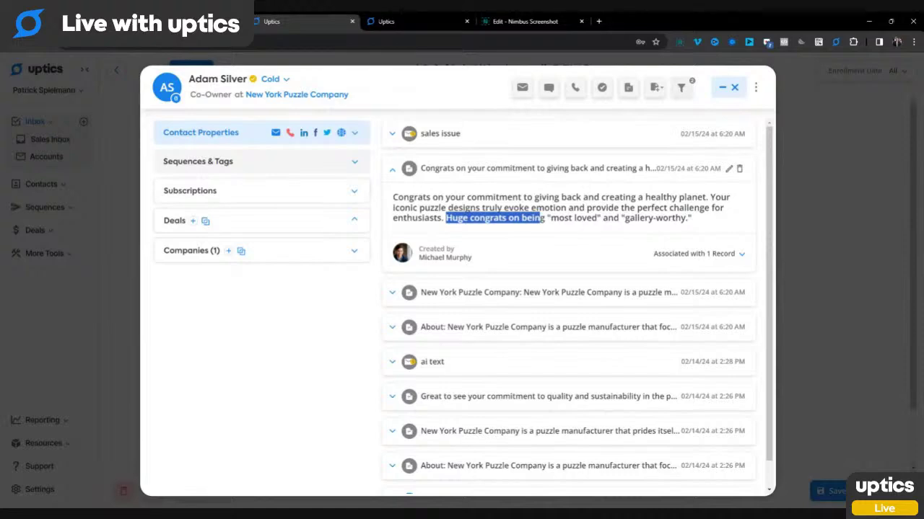
triple_click(541, 218)
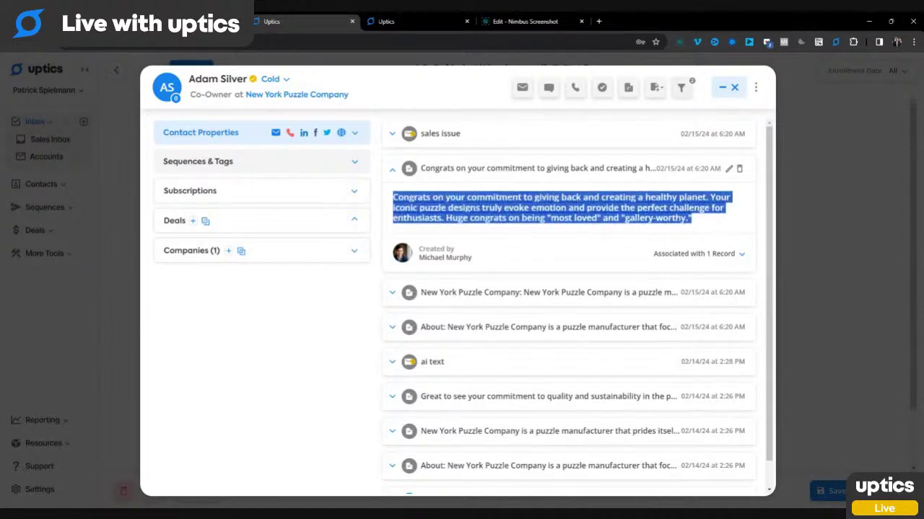
Reopen the New York Puzzle Company summary note to compare it with the personalized text, and collapse it
left_click(521, 299)
scroll(578, 325, "down", 2)
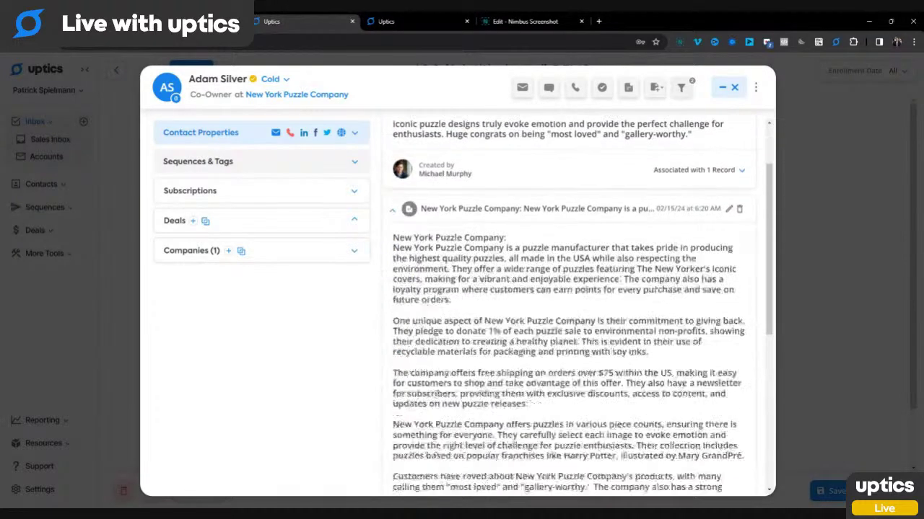
left_click_drag(392, 225, 541, 334)
left_click(543, 334)
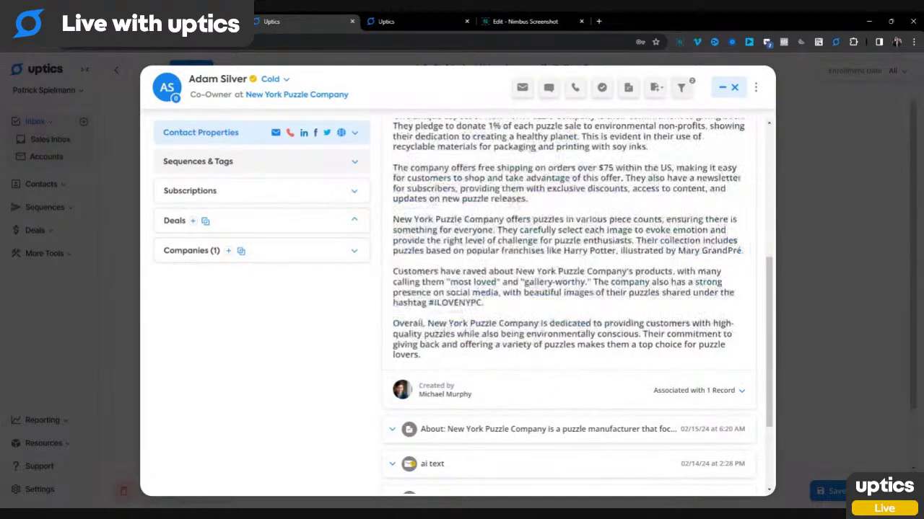
scroll(563, 325, "up", 5)
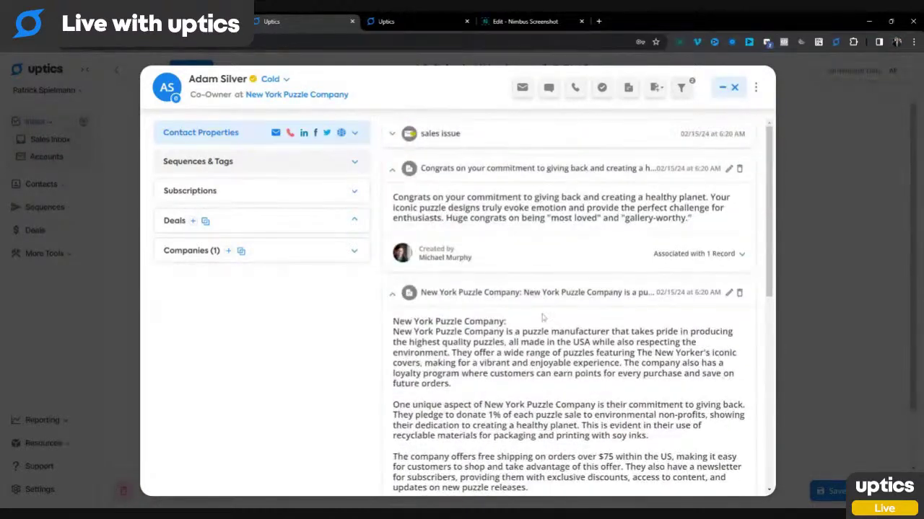
left_click(505, 296)
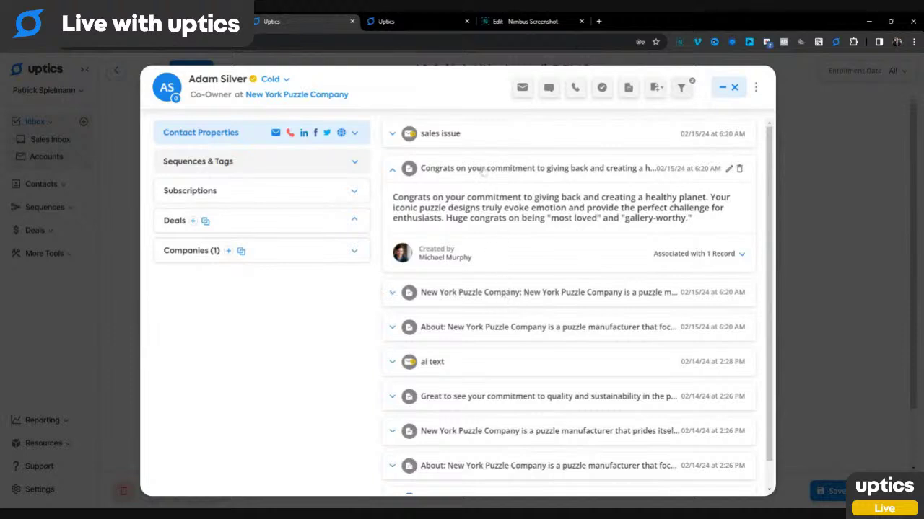
Review the subject and inserted personalized paragraph in the contact's latest "sales issue" email, and close the record
left_click(471, 137)
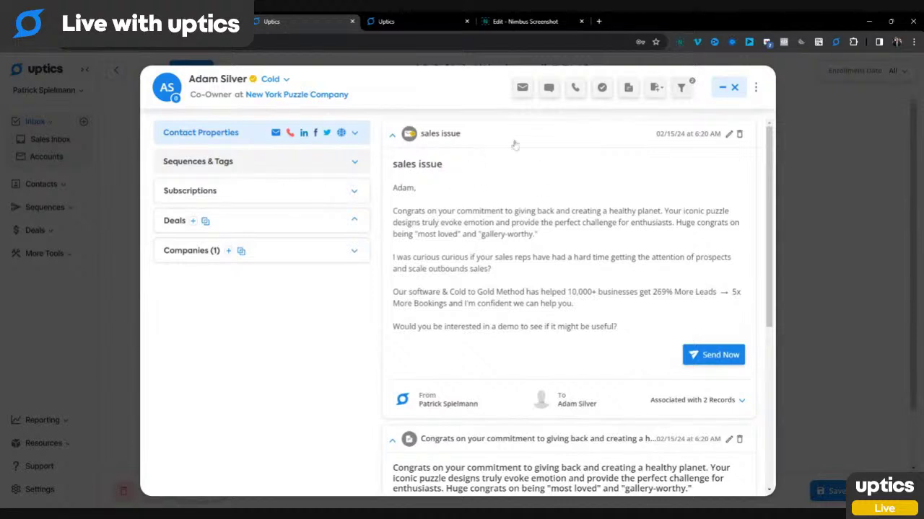
double_click(431, 164)
left_click_drag(402, 211, 533, 236)
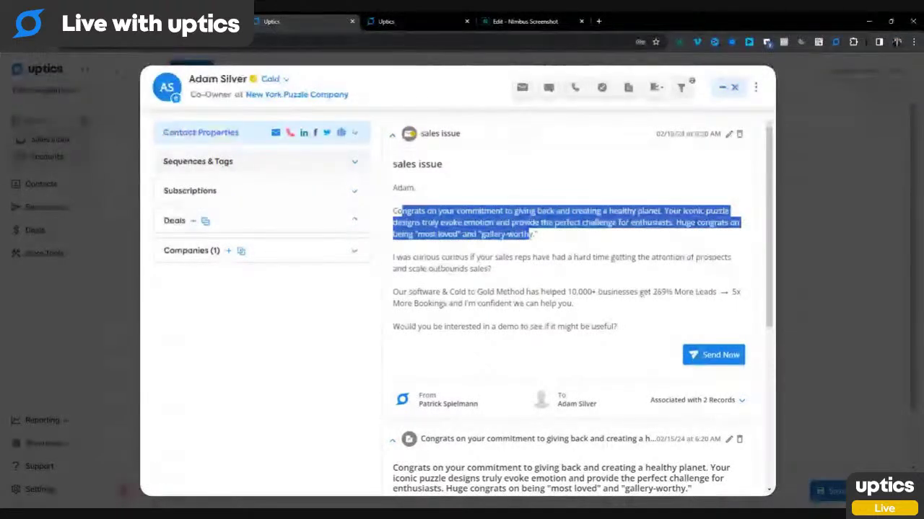
left_click(735, 88)
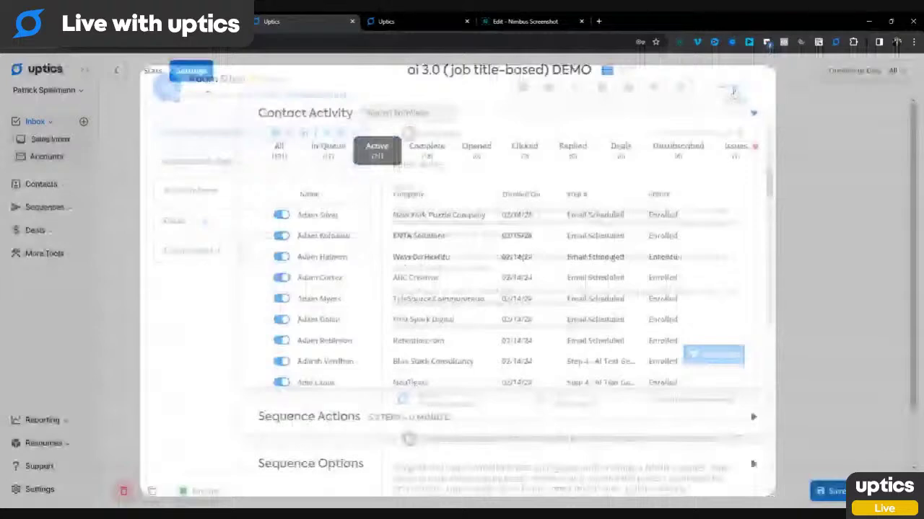
Open the ENTA Solutions co-founder's record and read the latest research summary note about the company
left_click(350, 238)
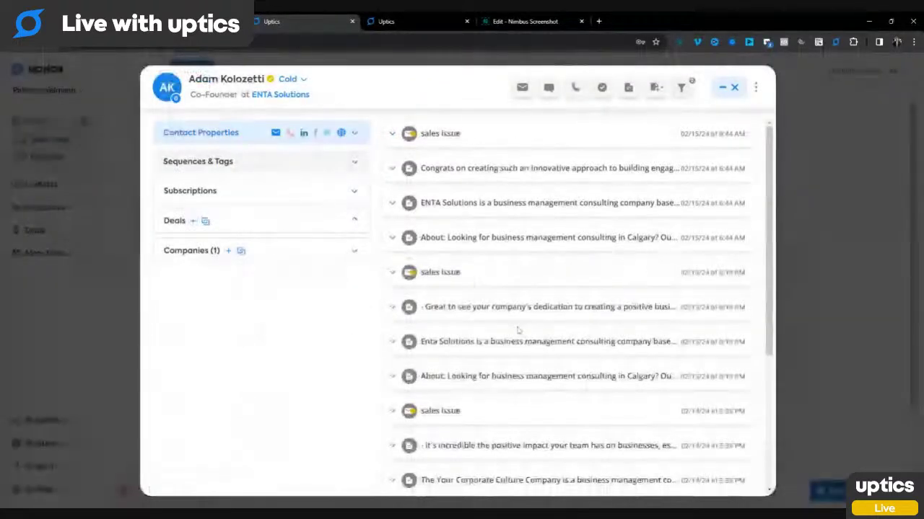
scroll(522, 353, "down", 2)
scroll(523, 353, "up", 2)
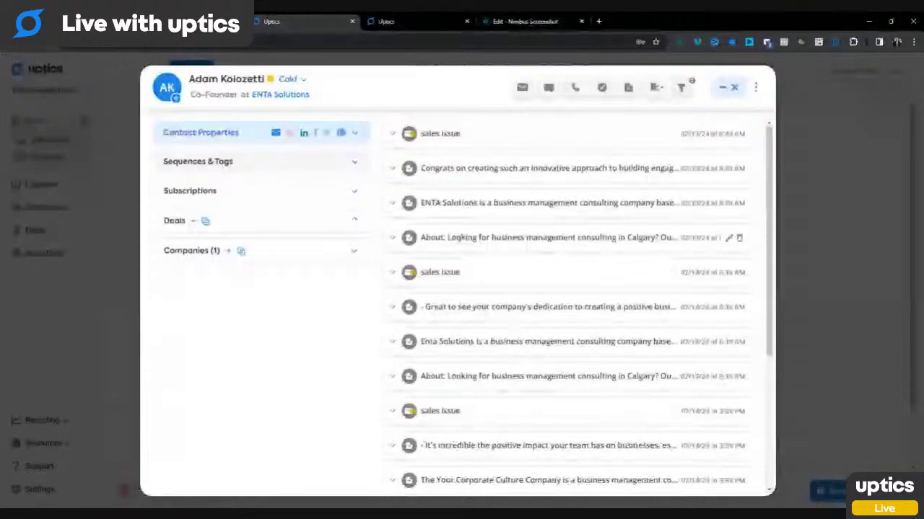
left_click(522, 238)
left_click(474, 210)
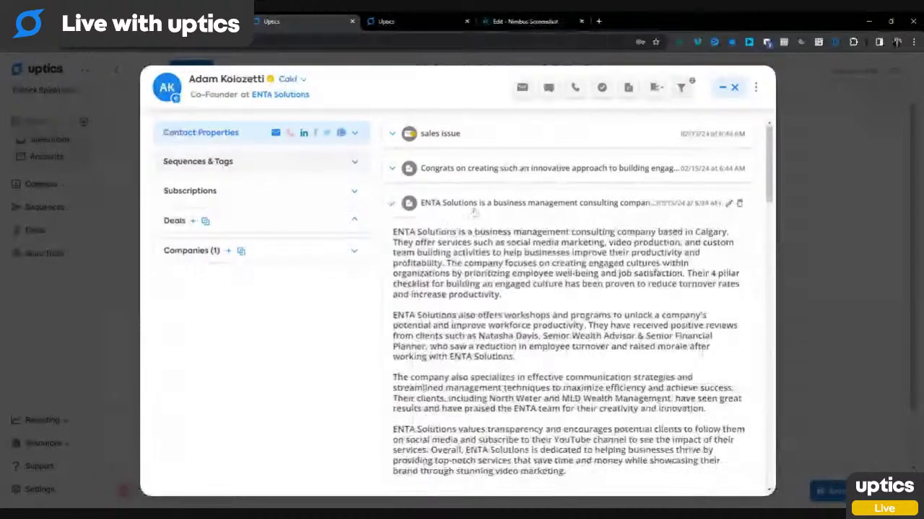
left_click_drag(474, 252, 474, 263)
Expand the "Congrats on creating such an innovative approach" note and examine its personalized sentences
left_click(467, 170)
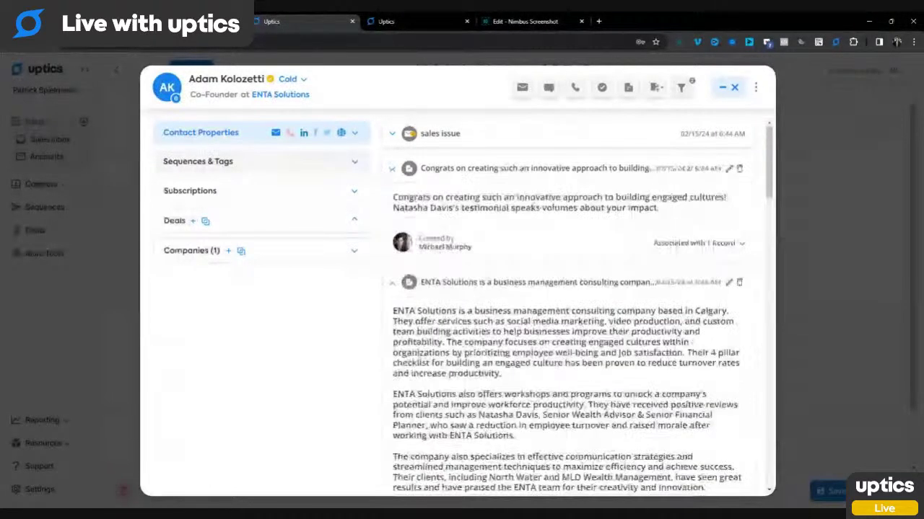
triple_click(491, 198)
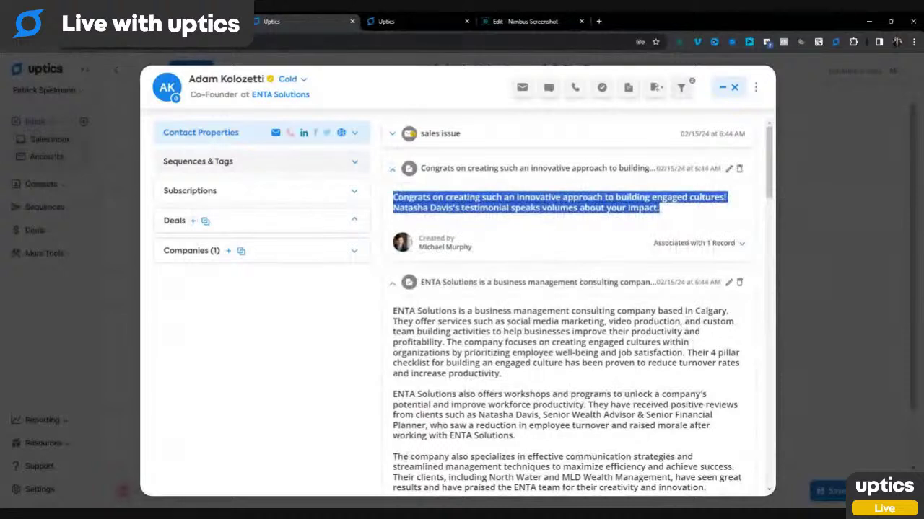
left_click(643, 230)
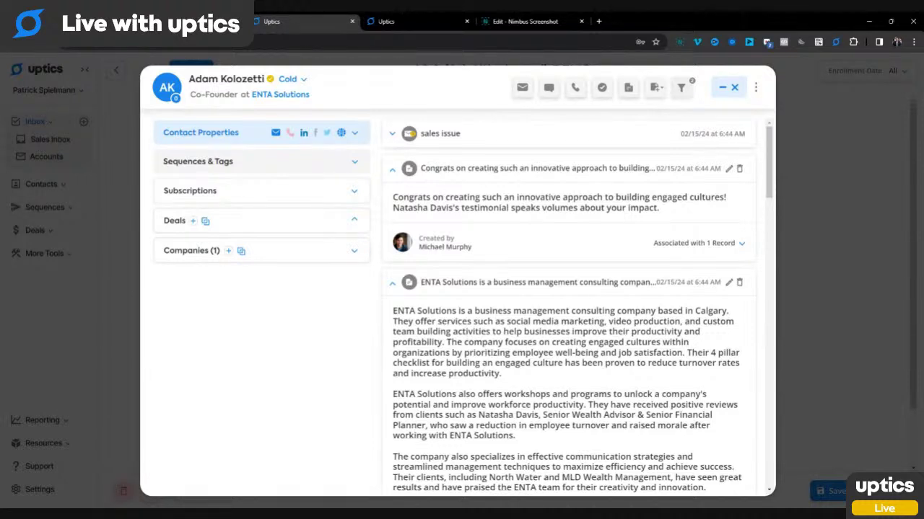
triple_click(486, 208)
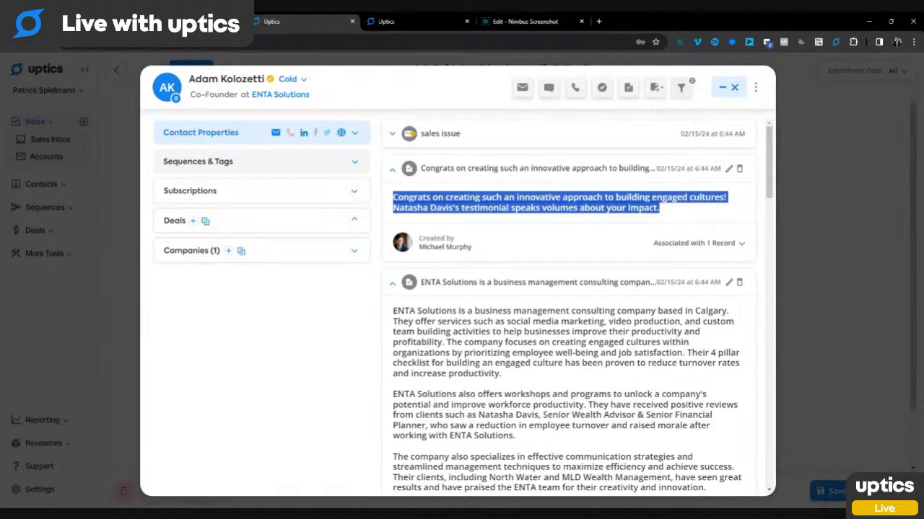
left_click(479, 169)
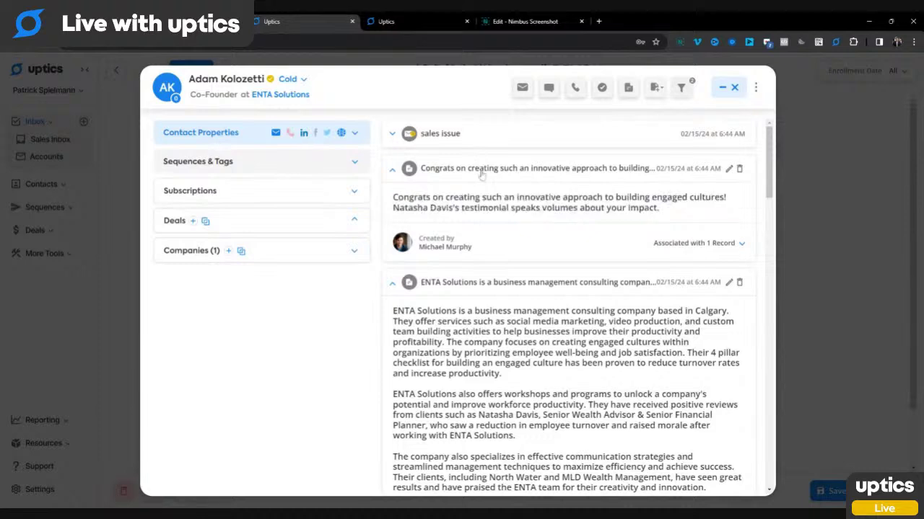
left_click(479, 168)
triple_click(479, 203)
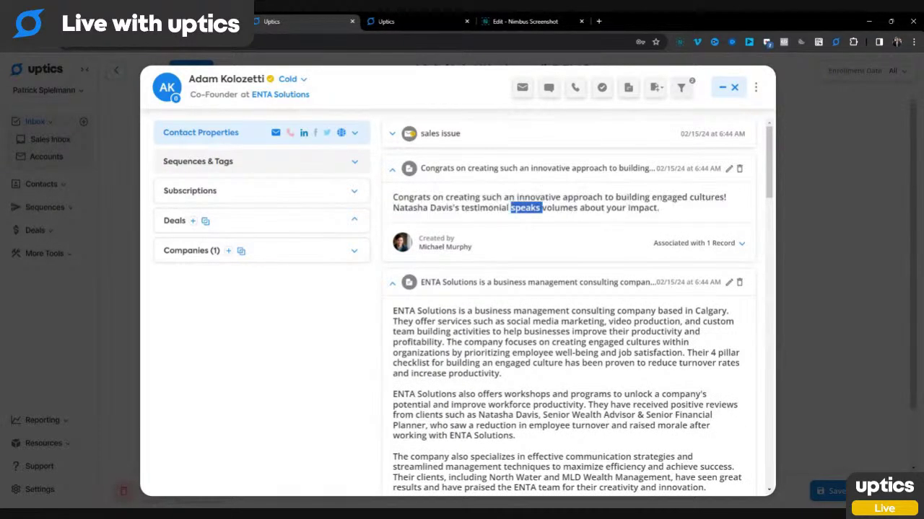
Open the ENTA Solutions contact's latest "sales issue" email and highlight the personalized paragraph inserted in it
scroll(570, 303, "down", 1)
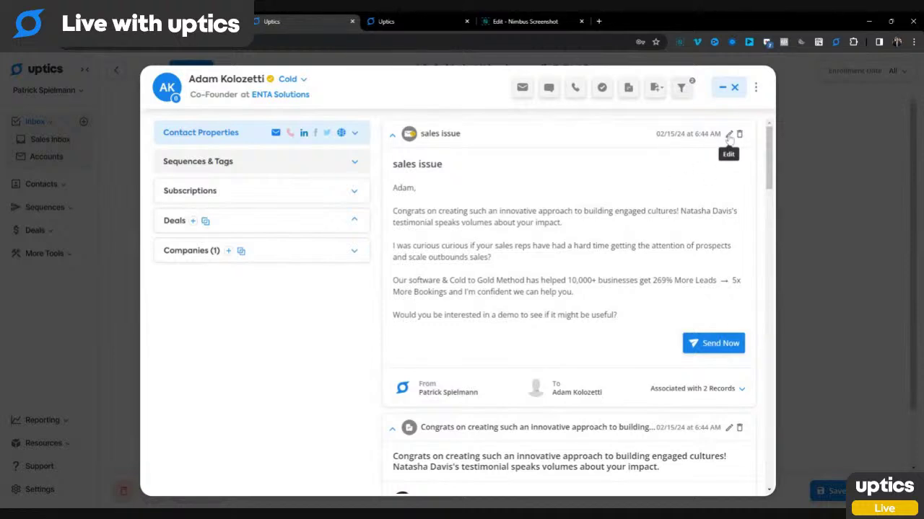
left_click_drag(417, 211, 562, 222)
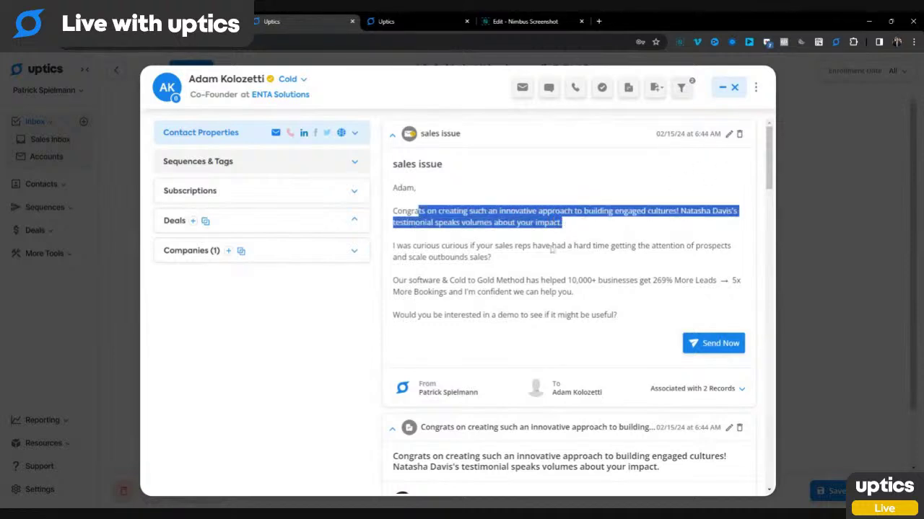
Compare the ENTA Solutions contact's research summary and "Congrats" note with the "sales issue" email, and close the record
scroll(534, 361, "down", 1)
scroll(534, 361, "down", 5)
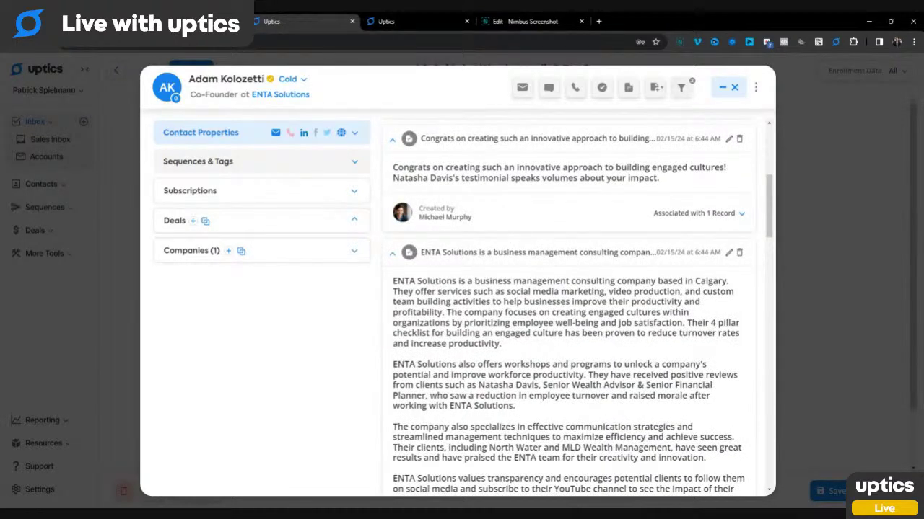
scroll(534, 361, "up", 2)
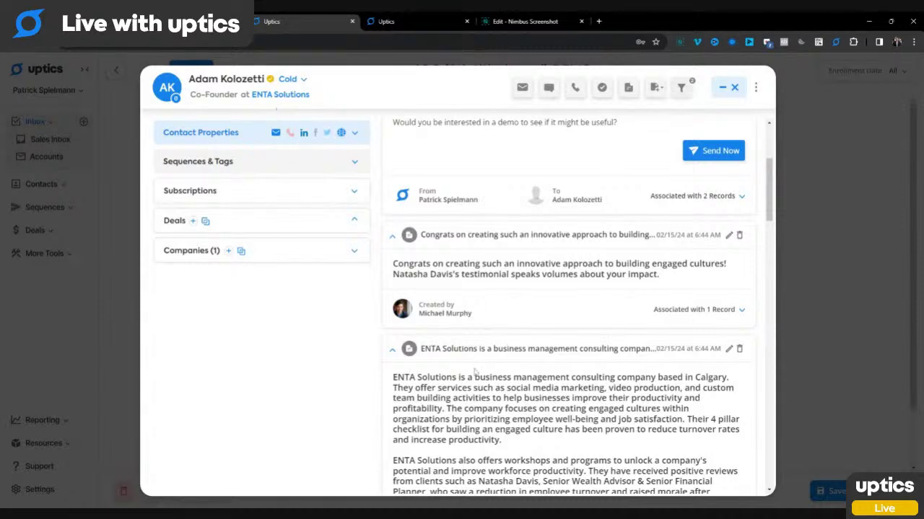
scroll(477, 335, "down", 1)
left_click_drag(437, 351, 470, 373)
scroll(484, 386, "up", 5)
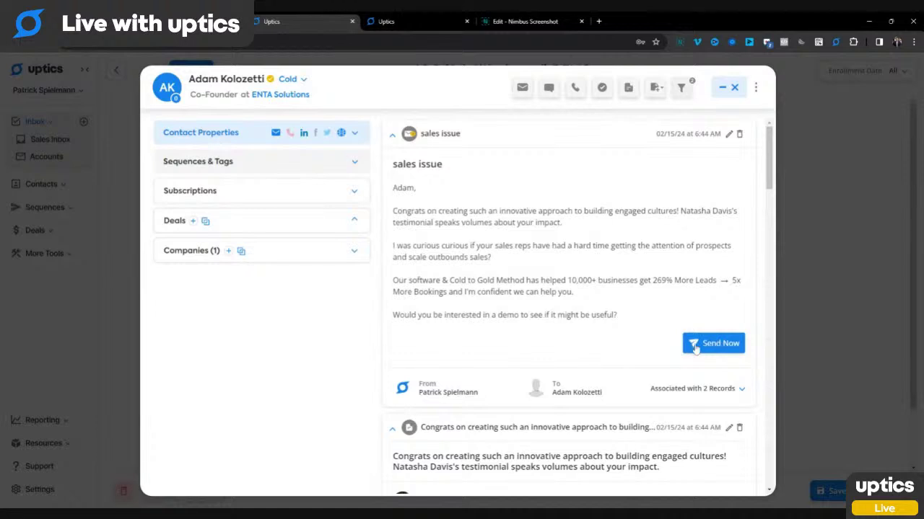
left_click(735, 87)
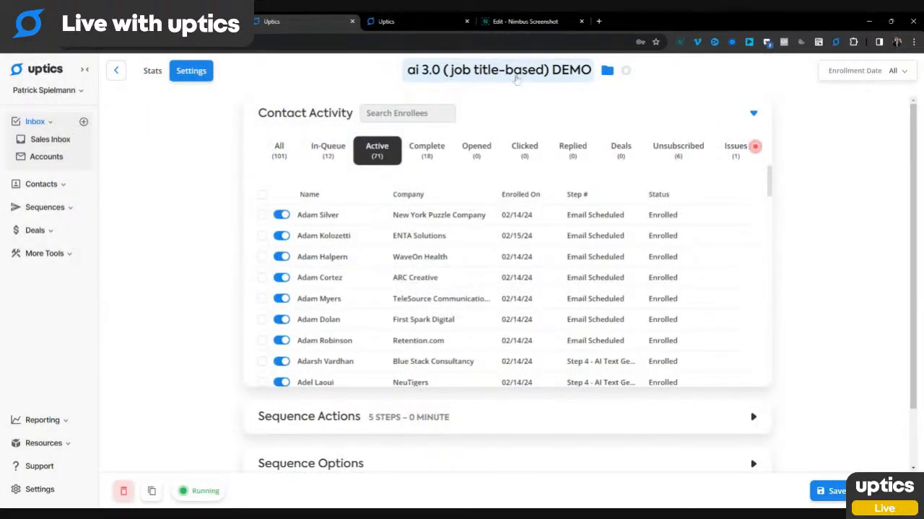
Open the WaveOn Health founder's record, expand the "Congrats on revolutionizing" note and "sales issue" email, and highlight the email's personalized paragraph
left_click(374, 261)
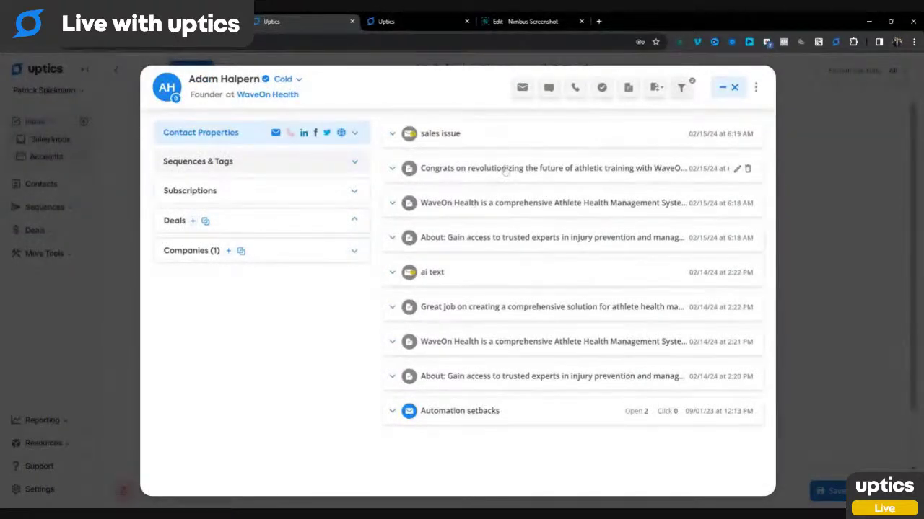
left_click(505, 169)
left_click(470, 135)
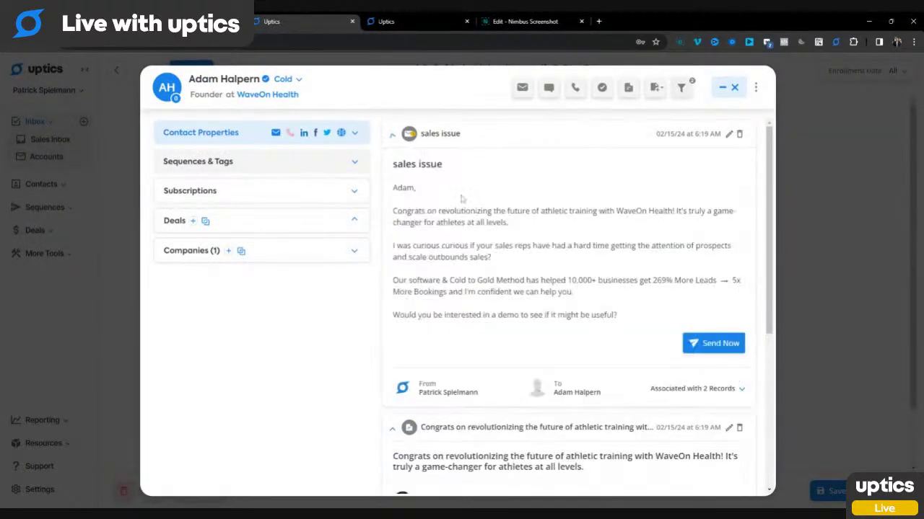
triple_click(408, 211)
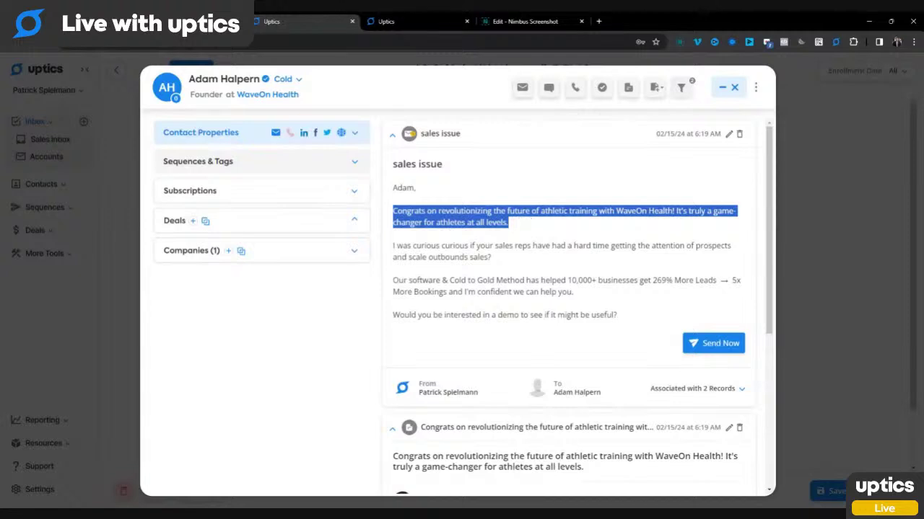
left_click(436, 226)
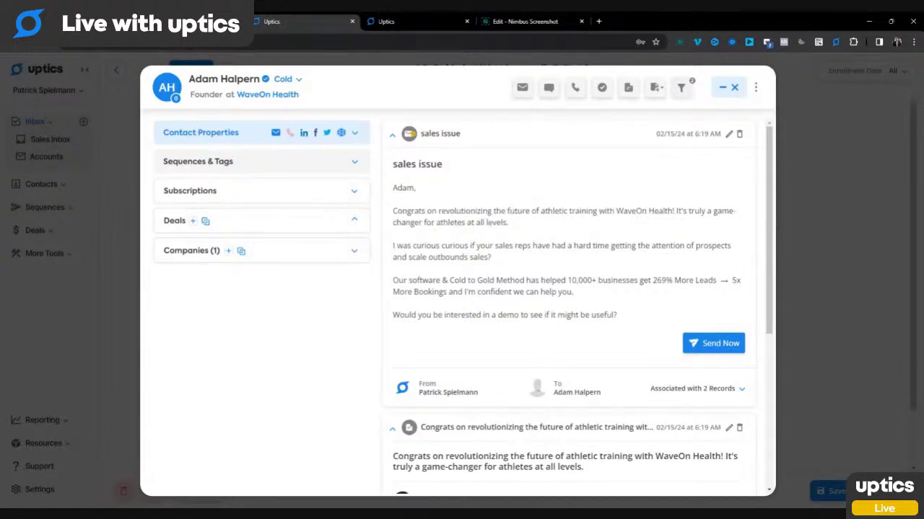
triple_click(436, 222)
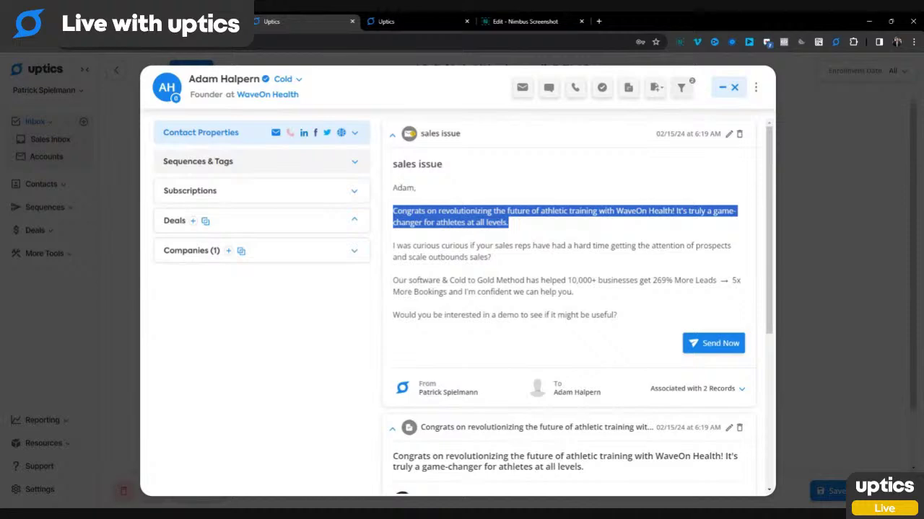
Read the latest WaveOn Health research summary note, collapse it, and close the contact's record
scroll(468, 348, "down", 5)
left_click(468, 346)
scroll(570, 324, "down", 2)
mouse_move(393, 232)
left_mouse_down()
mouse_move(502, 348)
mouse_move(505, 364)
left_mouse_up()
scroll(505, 361, "up", 2)
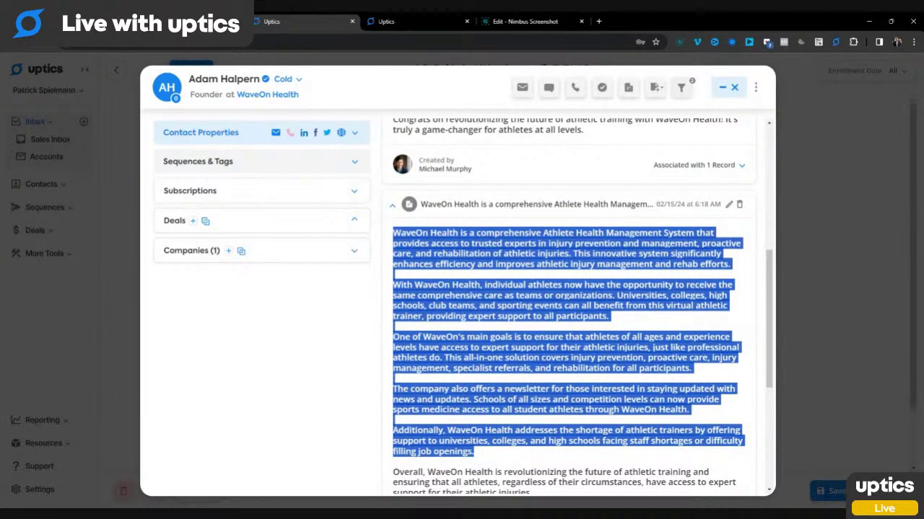
left_click(537, 384)
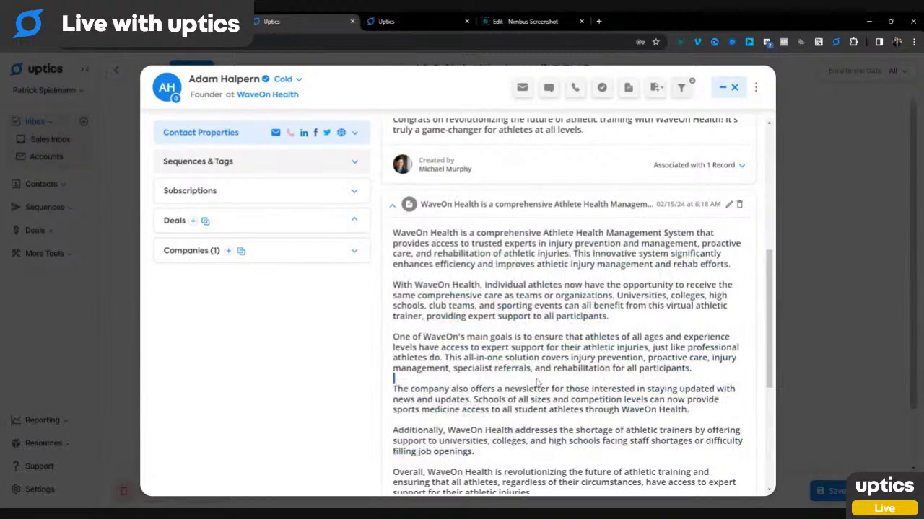
scroll(537, 382, "up", 2)
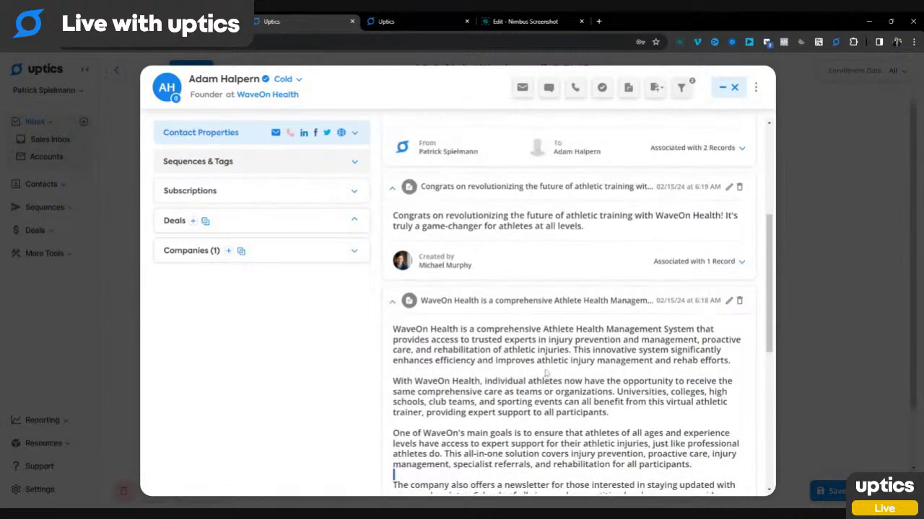
left_click(526, 305)
scroll(534, 348, "up", 3)
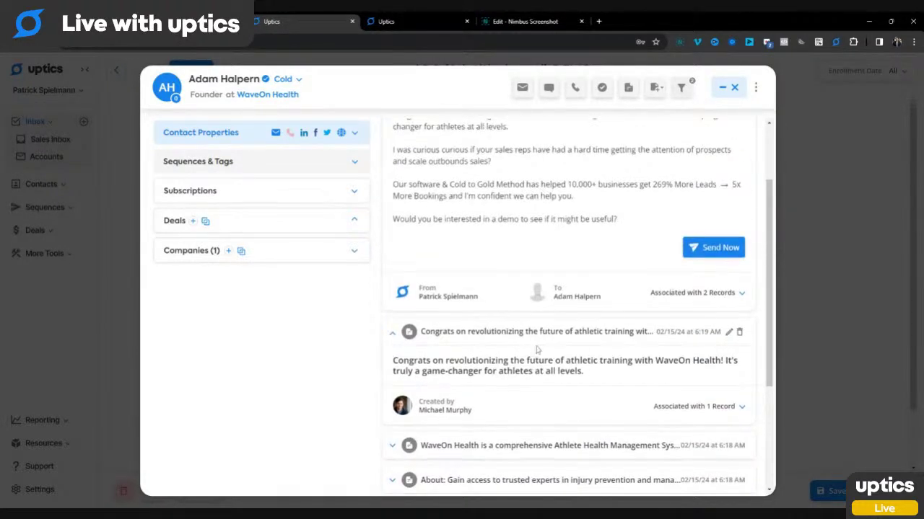
scroll(537, 347, "up", 1)
left_click(734, 88)
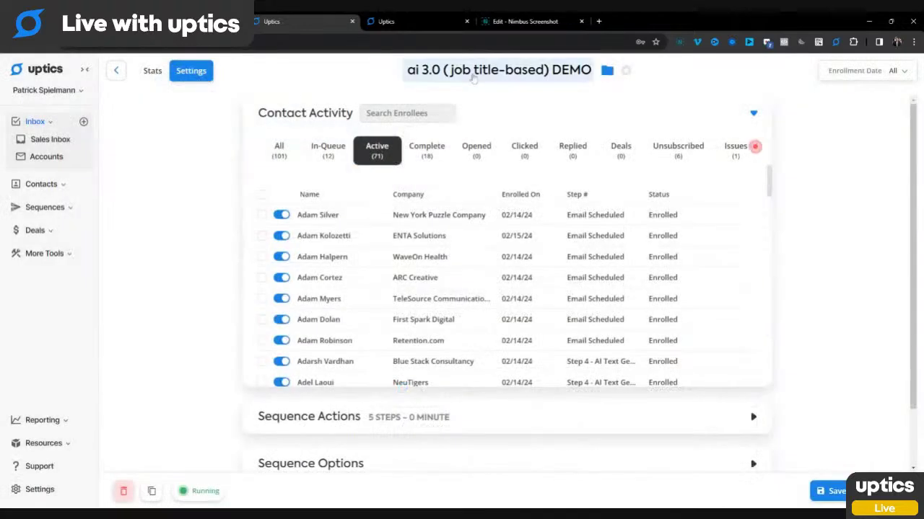
Open the settings of the "ai 3.0 (job title-based2) DEMO" sequence and list its completed contacts
left_click(116, 70)
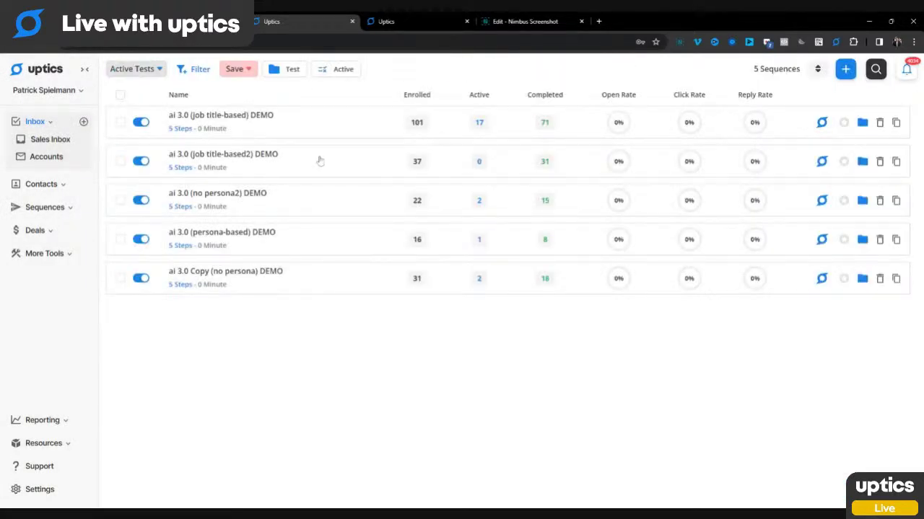
left_click(274, 155)
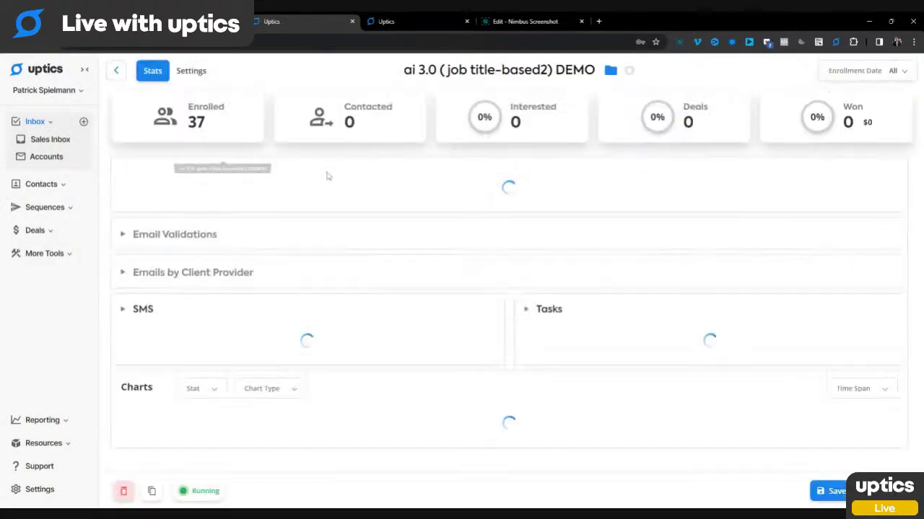
left_click(193, 72)
left_click(371, 115)
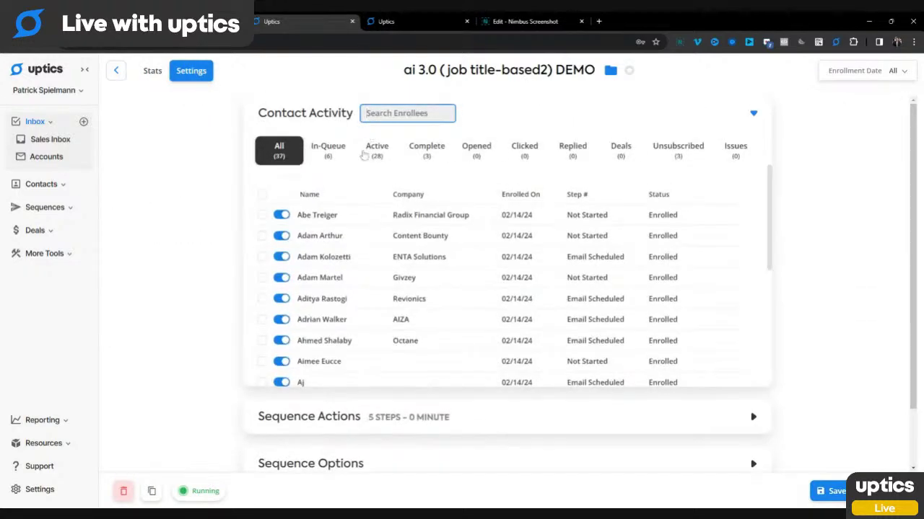
left_click(430, 156)
Open the Uptics founder's record and examine the raw company research in the "Company: Uptics About" note
left_click(357, 264)
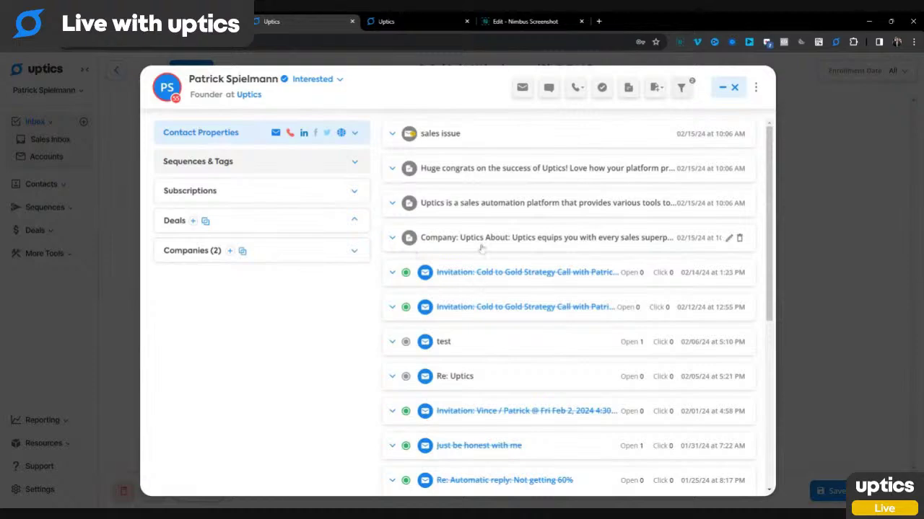
left_click(480, 246)
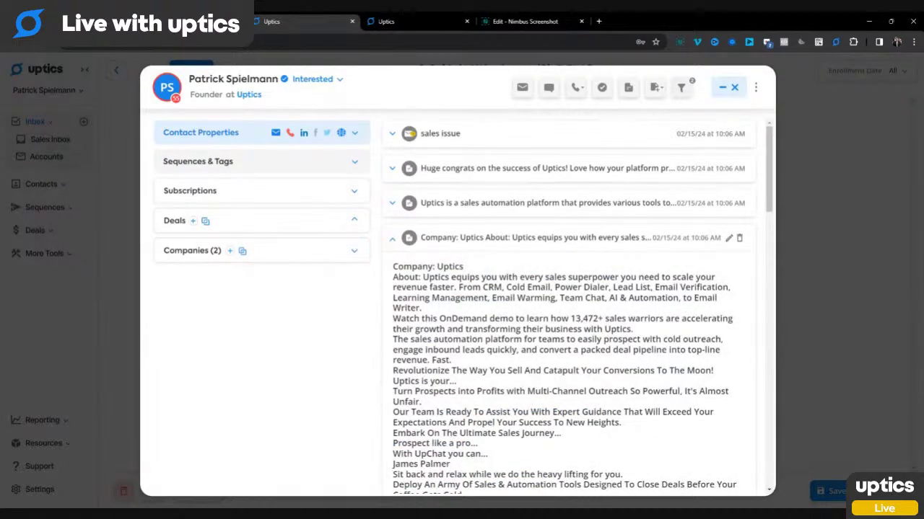
left_click_drag(393, 266, 548, 390)
scroll(548, 390, "down", 2)
scroll(548, 390, "up", 5)
scroll(547, 390, "up", 2)
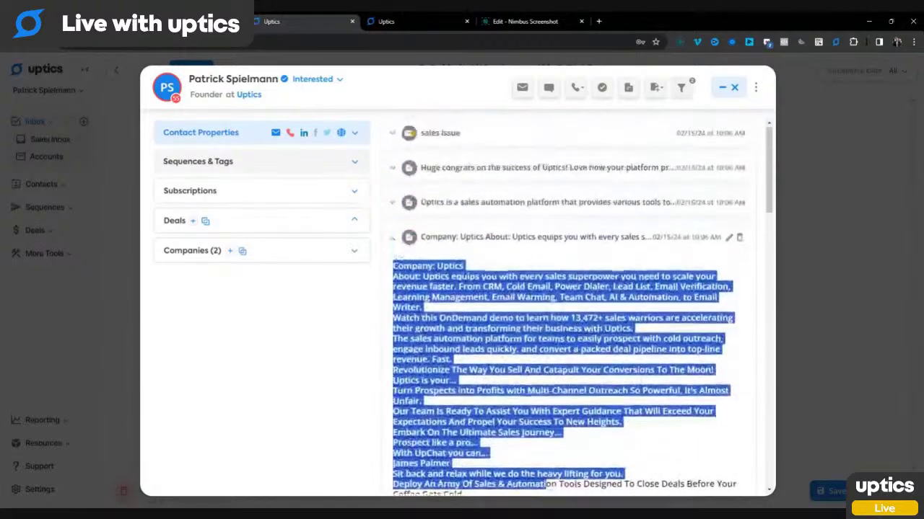
Expand the "Uptics is a sales automation platform" note and highlight its opening summary paragraphs
left_click(513, 205)
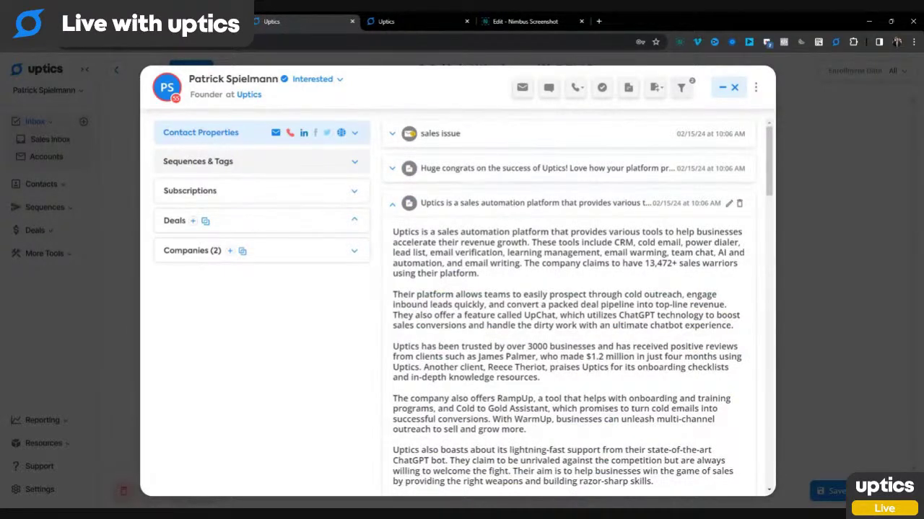
triple_click(394, 233)
left_click(394, 233)
left_click_drag(393, 232, 536, 398)
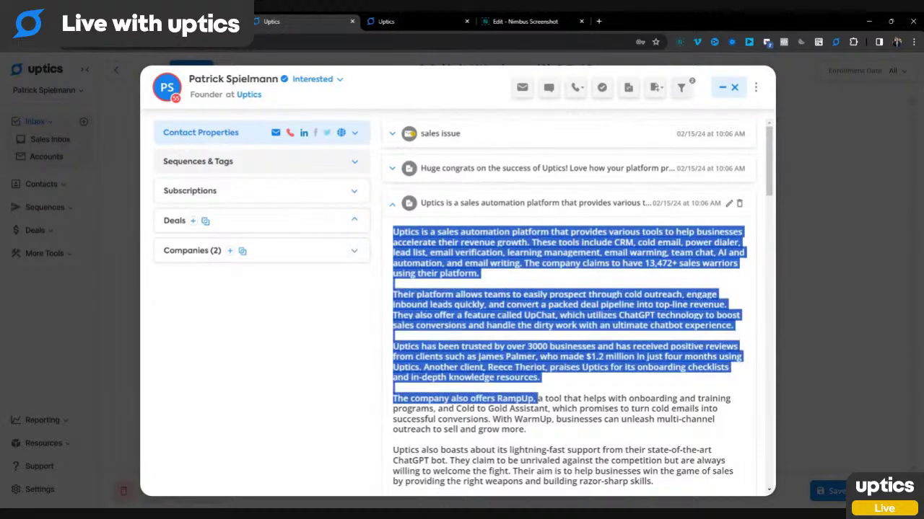
scroll(536, 399, "down", 3)
scroll(536, 289, "up", 5)
Open the Uptics founder's "sales issue" email and highlight the personalized paragraph and its UpChat mention
left_click(465, 135)
triple_click(419, 213)
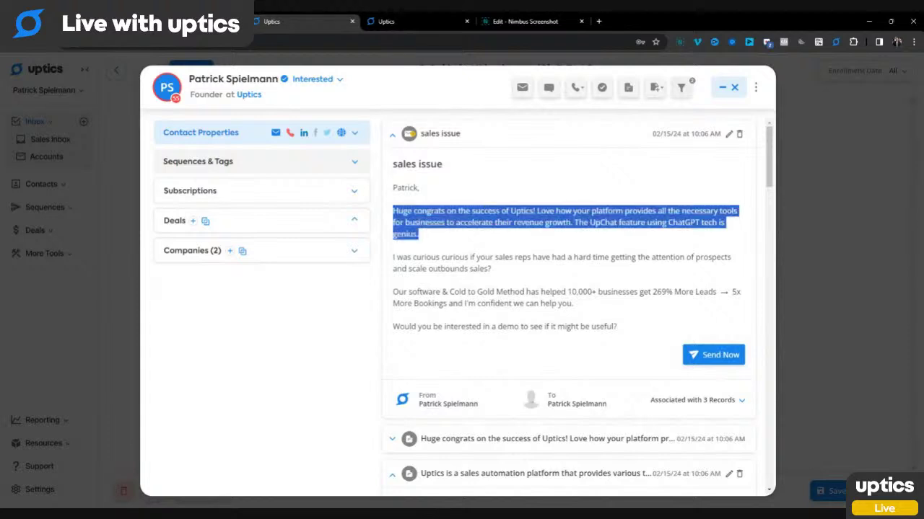
double_click(504, 223)
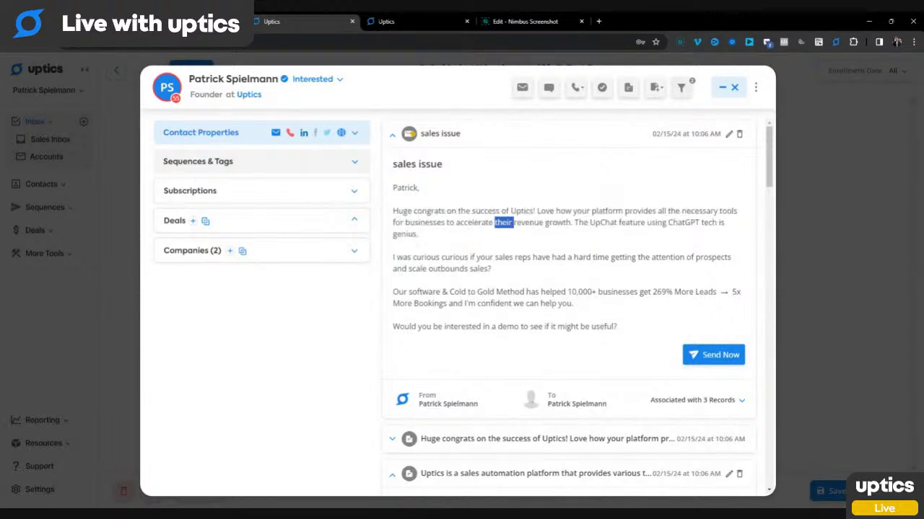
left_click(470, 240)
left_click_drag(575, 223, 617, 223)
left_click(603, 233)
Compare the email with the Uptics summary note, highlight the personalized paragraph again, and close the record
scroll(604, 233, "down", 2)
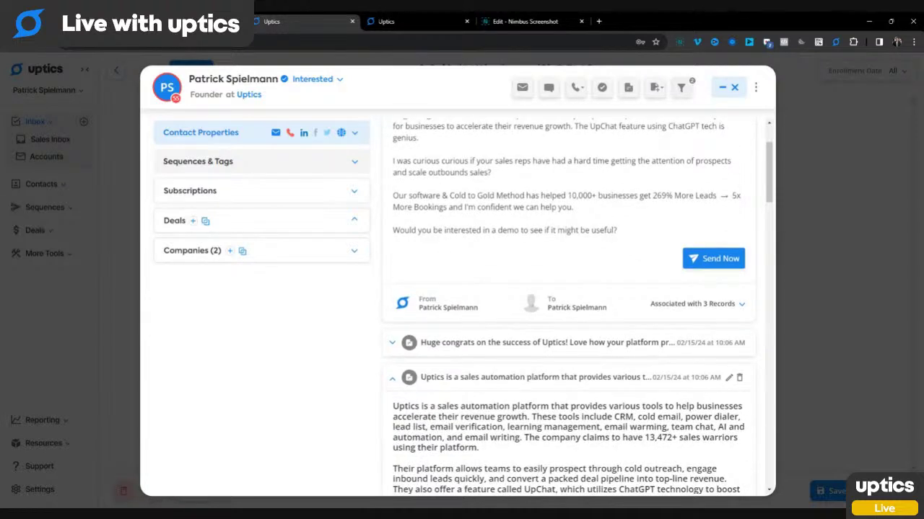
scroll(456, 211, "up", 2)
triple_click(456, 211)
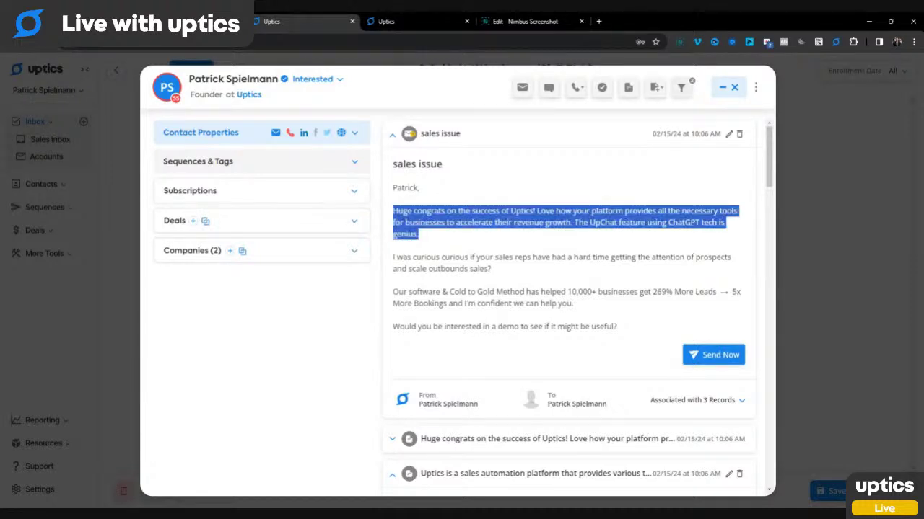
triple_click(585, 225)
triple_click(564, 217)
left_click(735, 87)
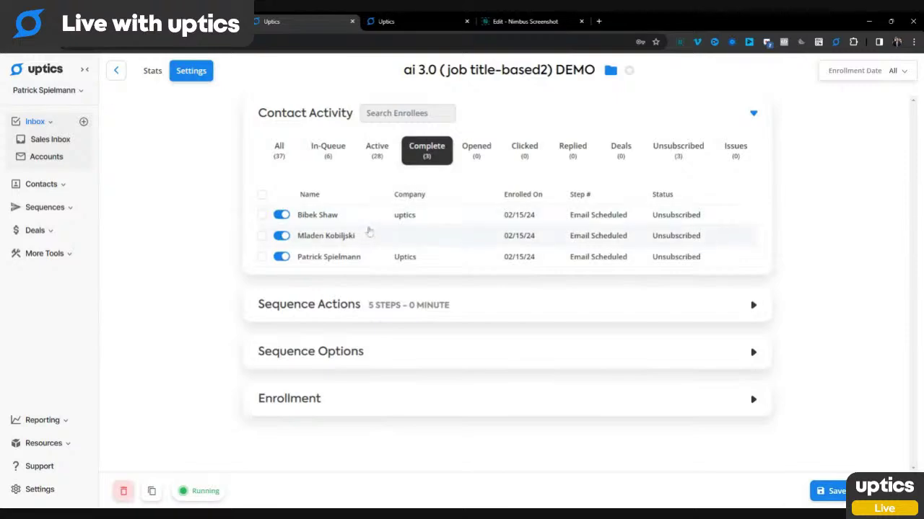
List the sequence's active contacts, open the last contact's record, and expand the "sales issue" email
left_click(377, 150)
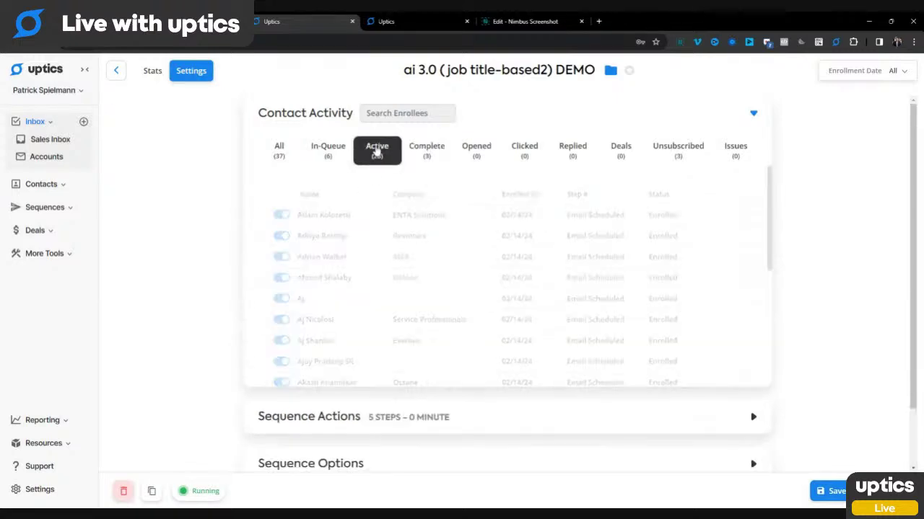
scroll(386, 309, "down", 10)
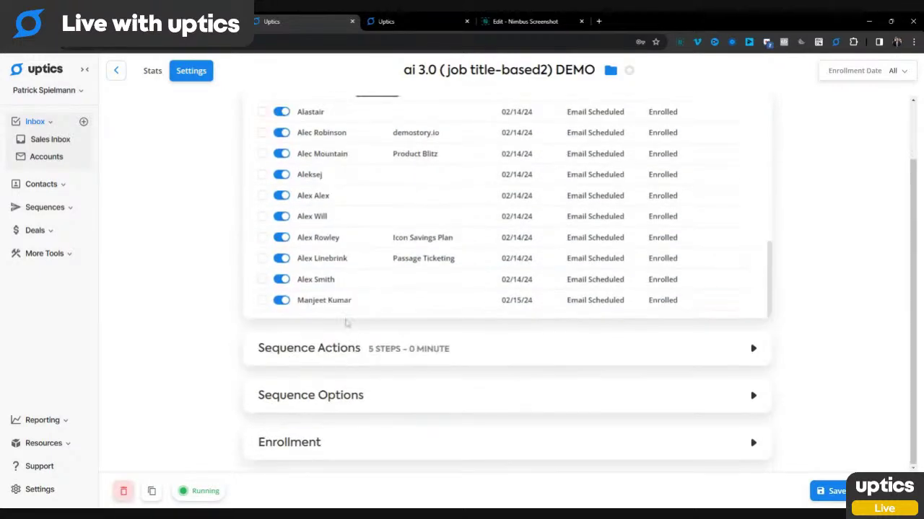
left_click(256, 304)
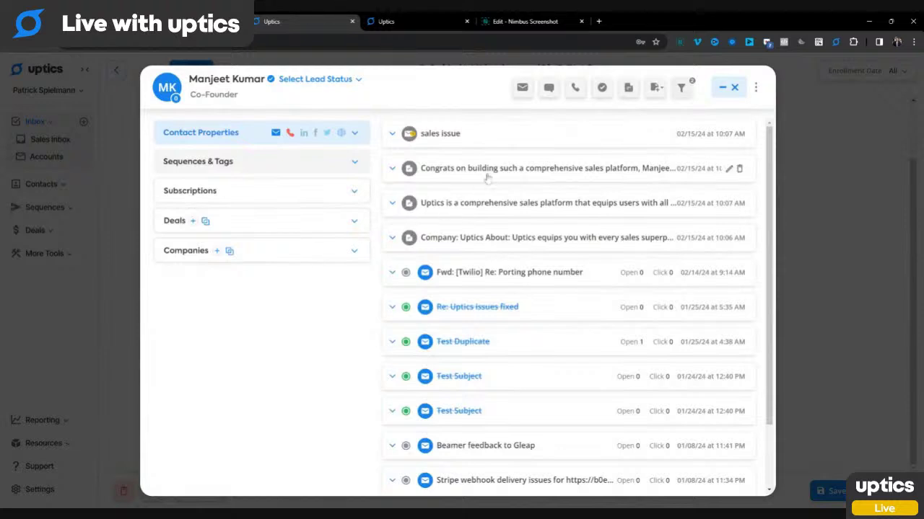
left_click(490, 141)
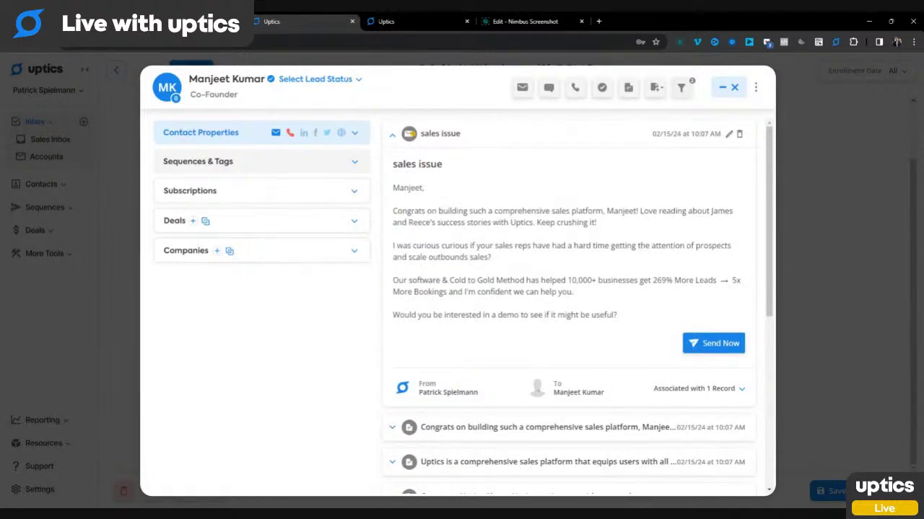
Check the contact's Co-Founder job title and highlight the personalized paragraph in the "sales issue" email
left_click_drag(190, 95, 245, 97)
triple_click(425, 211)
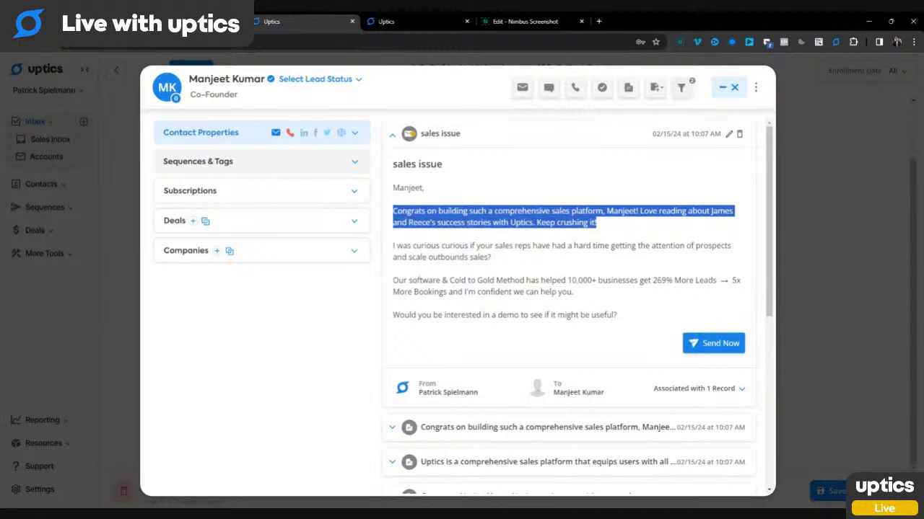
left_click(596, 223)
Highlight the first name in the email's personalized paragraph and compare it with the name in the greeting
left_click_drag(638, 210, 606, 211)
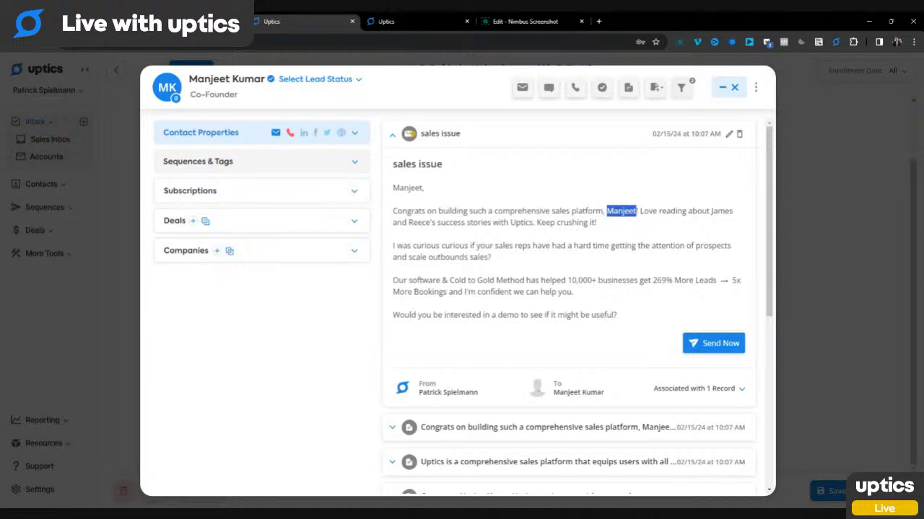
left_click(594, 211)
mouse_move(604, 211)
left_mouse_down()
mouse_move(637, 211)
mouse_move(606, 210)
left_mouse_up()
left_click(424, 189)
left_click_drag(392, 188, 426, 189)
left_click_drag(640, 211, 602, 210)
Highlight the full personalized paragraph and expand the "Congrats on building such a comprehensive sales platform" note
left_click(615, 223)
triple_click(535, 219)
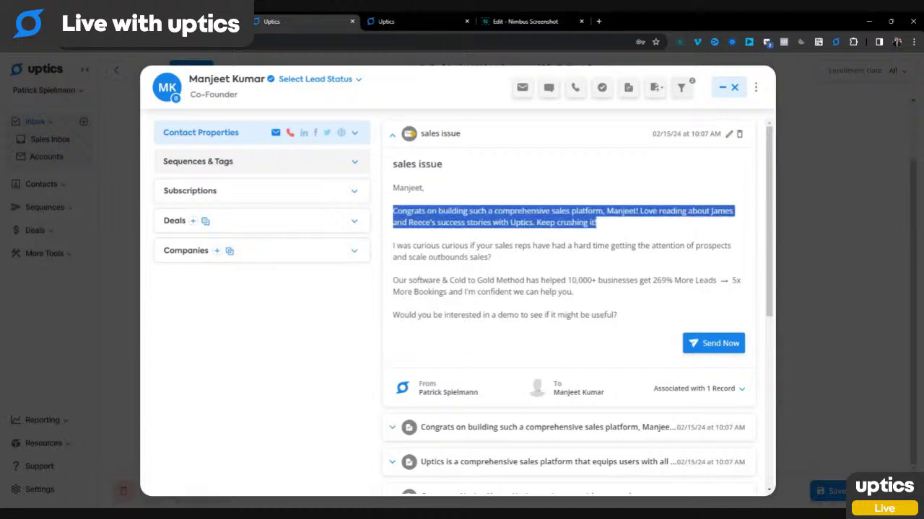
left_click(530, 380)
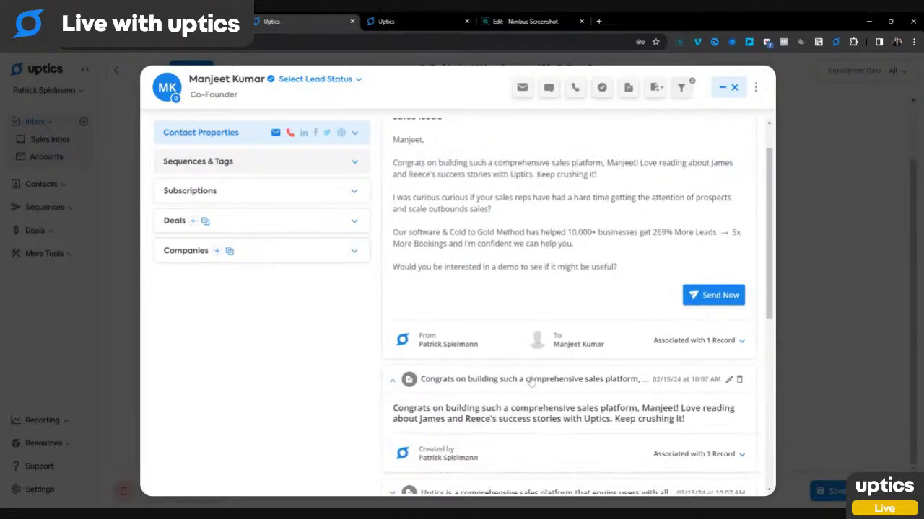
Collapse the "Congrats" note and review the expanded "Uptics is a comprehensive sales platform" research note, then close the contact's record
left_click(532, 381)
left_click(522, 413)
scroll(523, 419, "down", 5)
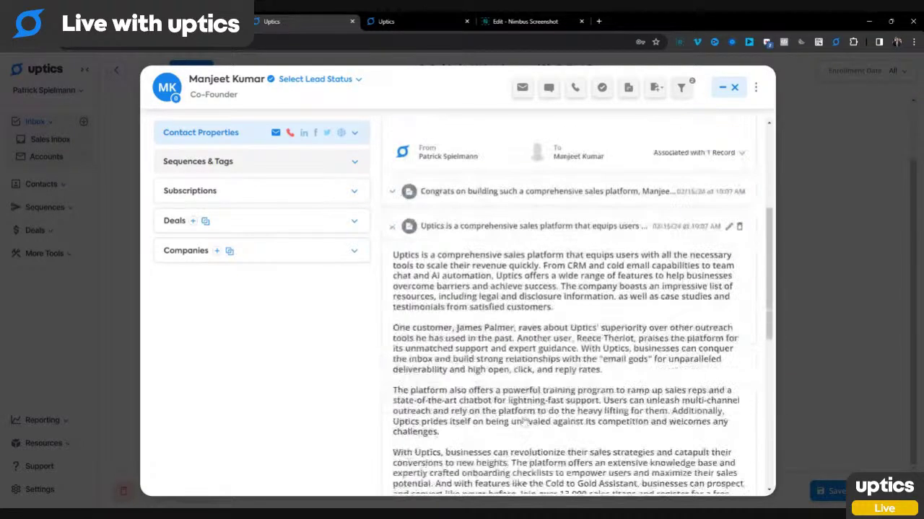
scroll(521, 420, "up", 5)
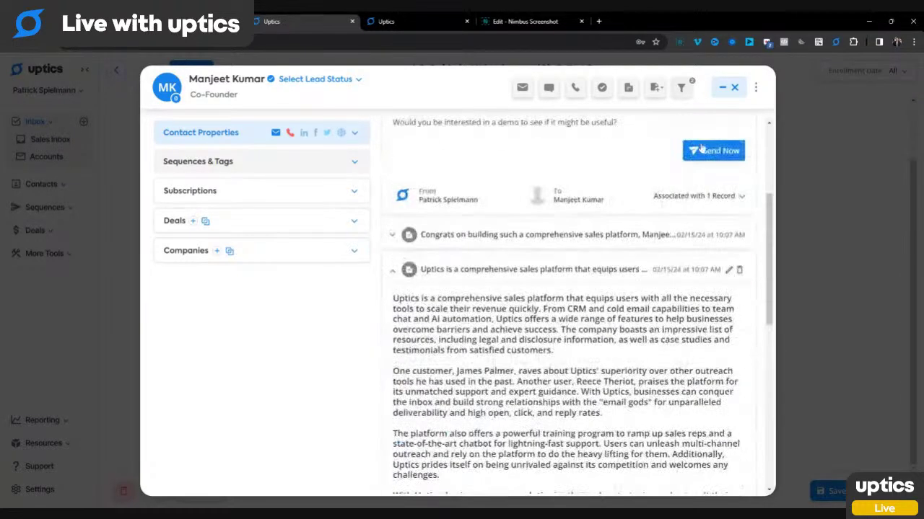
left_click(722, 87)
Return to the sequence list, open the settings of "ai 3.0 (no persona2) DEMO" and expand its sequence actions
scroll(386, 195, "up", 5)
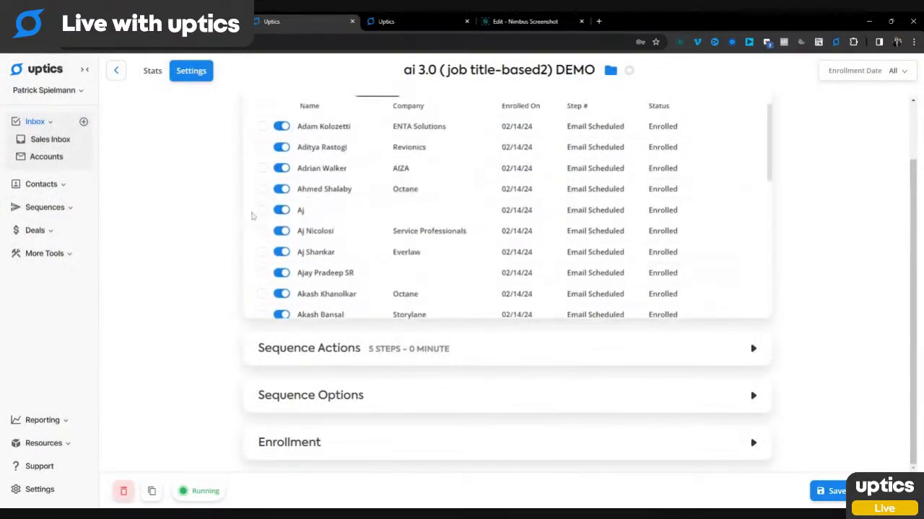
scroll(339, 238, "down", 5)
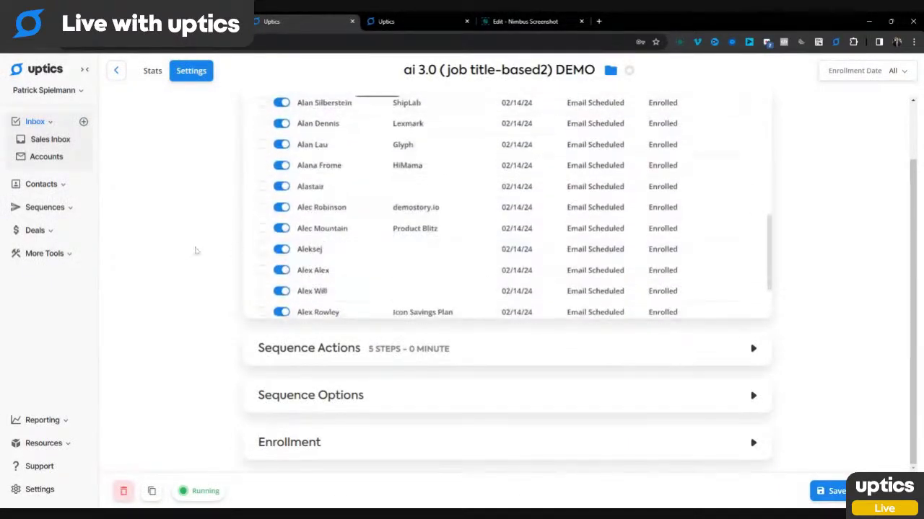
scroll(158, 108, "up", 2)
left_click(116, 70)
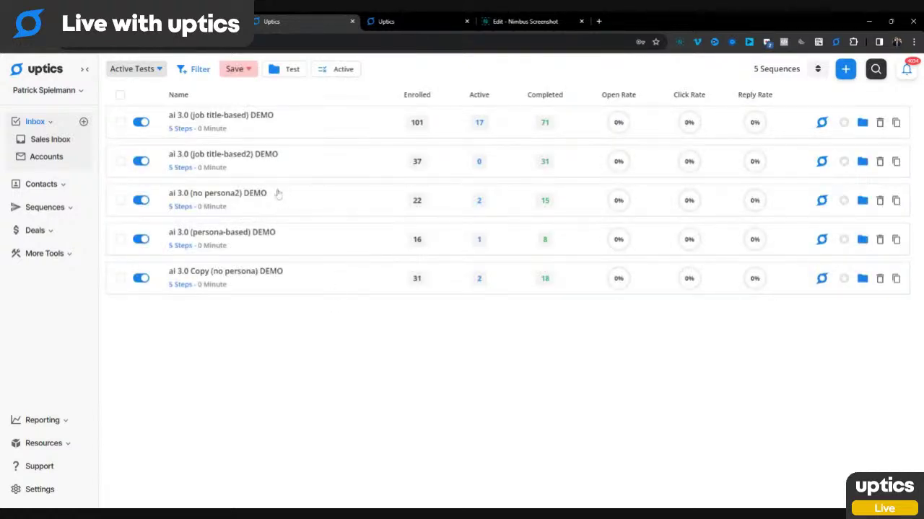
left_click(249, 202)
left_click(189, 72)
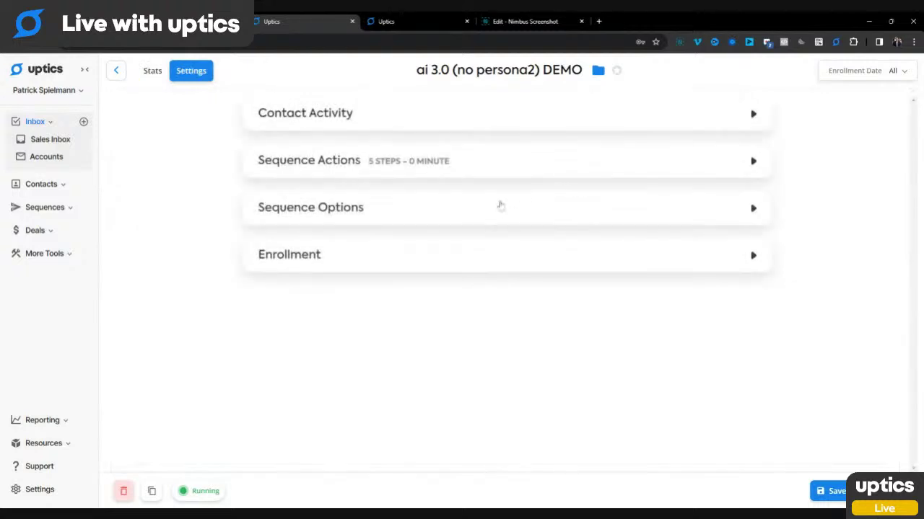
left_click(448, 173)
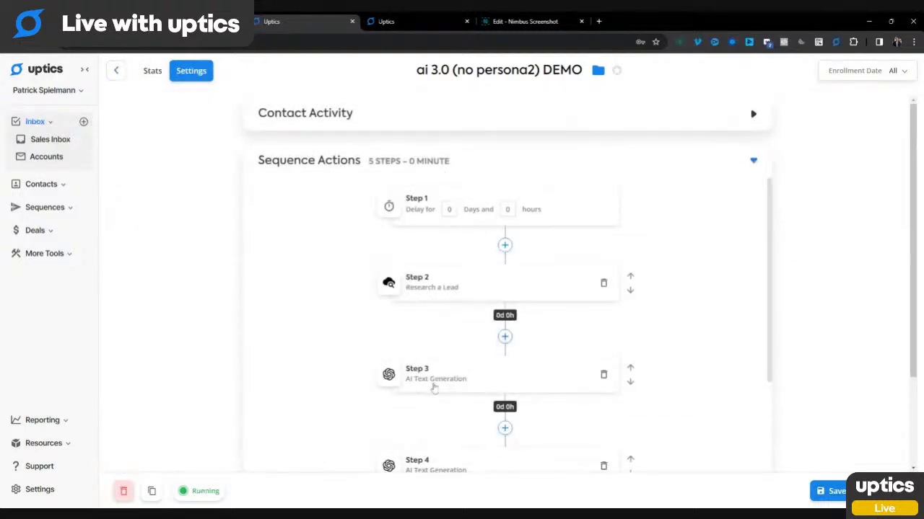
Open the "Complimentary Personalization" prompt used by the Step 4 AI Text Generation action
scroll(451, 383, "down", 3)
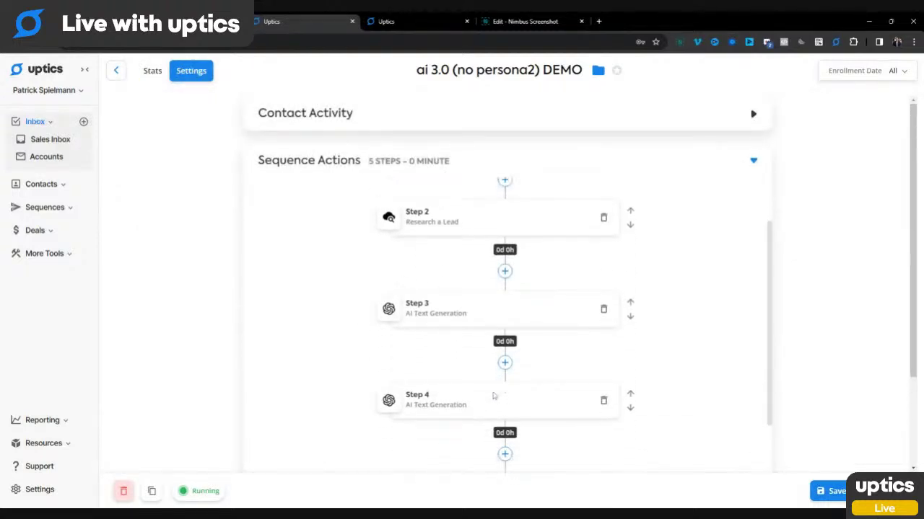
left_click(464, 382)
left_click(518, 412)
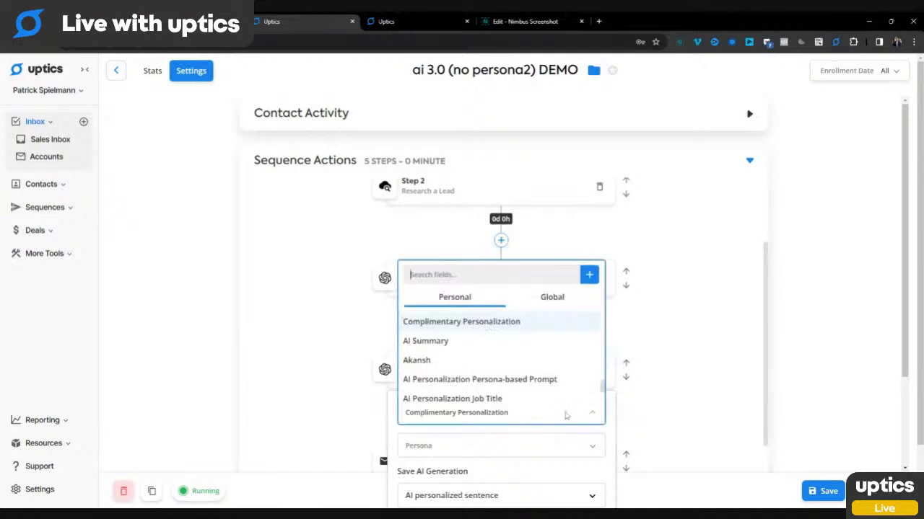
left_click(579, 324)
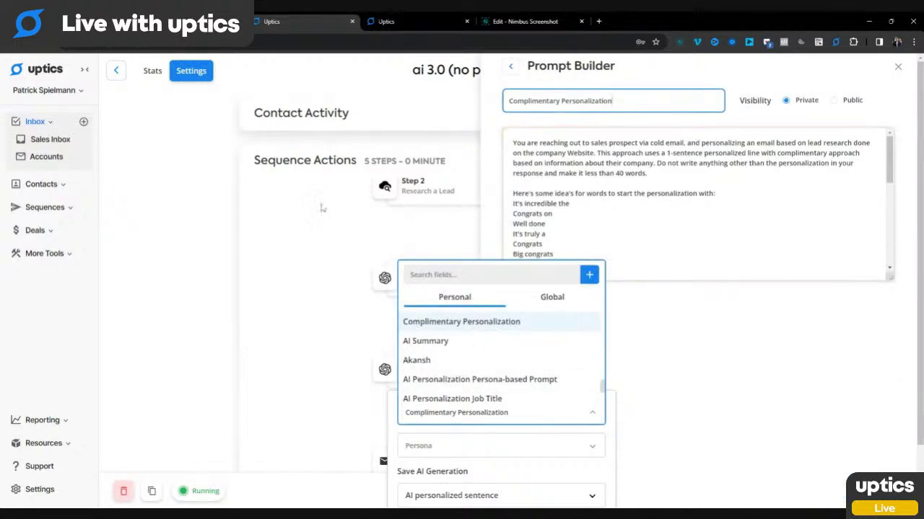
Go back to the sequence list, open the settings of "ai 3.0 (persona-based) DEMO" and expand its sequence actions
left_click(116, 71)
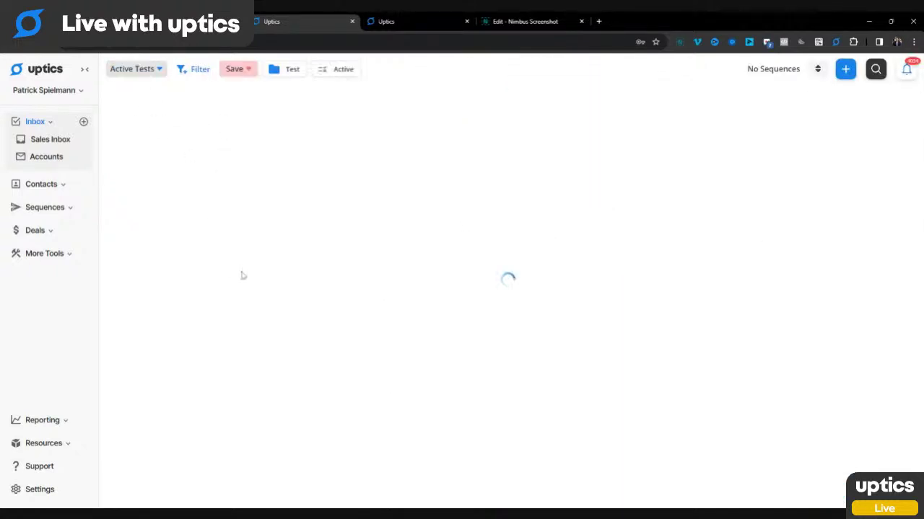
left_click(245, 234)
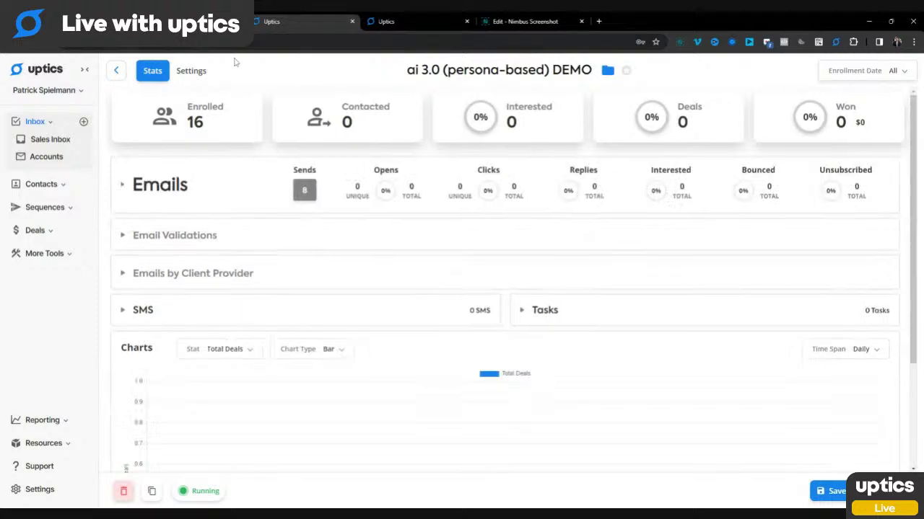
left_click(423, 164)
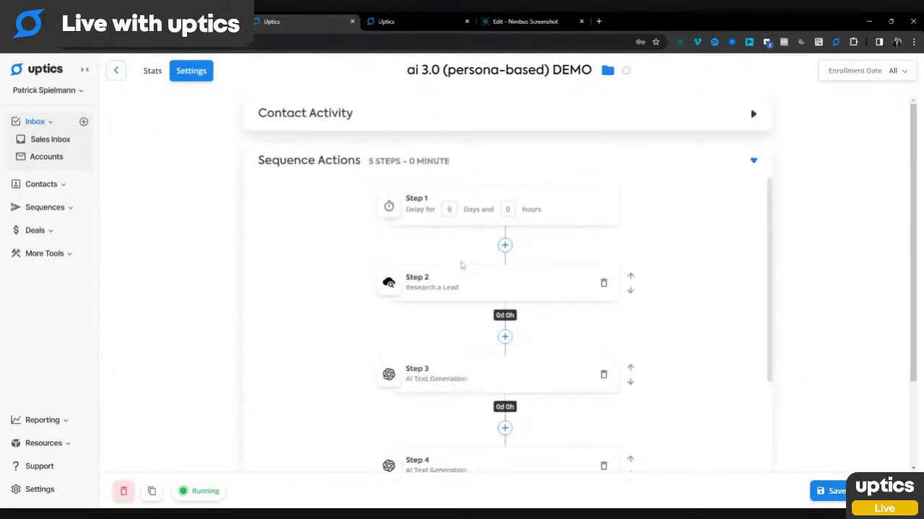
Open the "AI Personalization Persona-based Prompt" used by the Step 4 AI Text Generation action
scroll(419, 313, "down", 3)
left_click(451, 317)
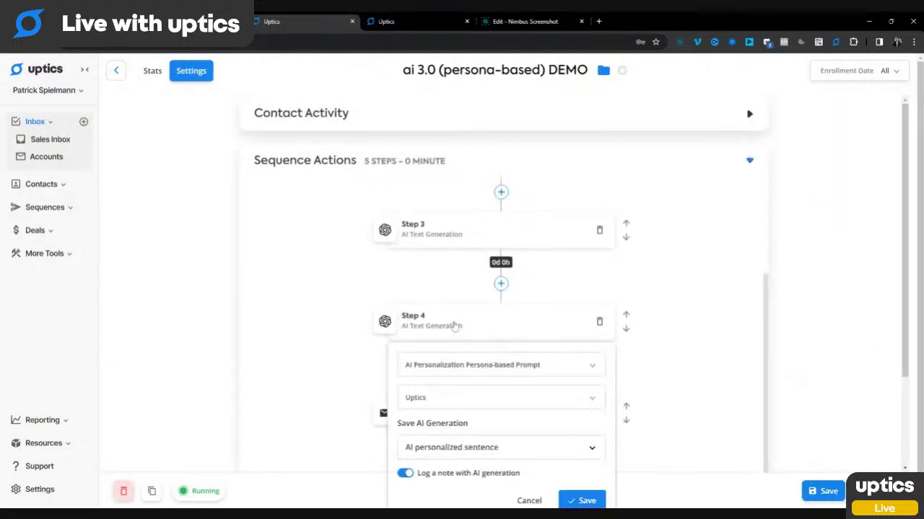
left_click(569, 372)
left_click(582, 274)
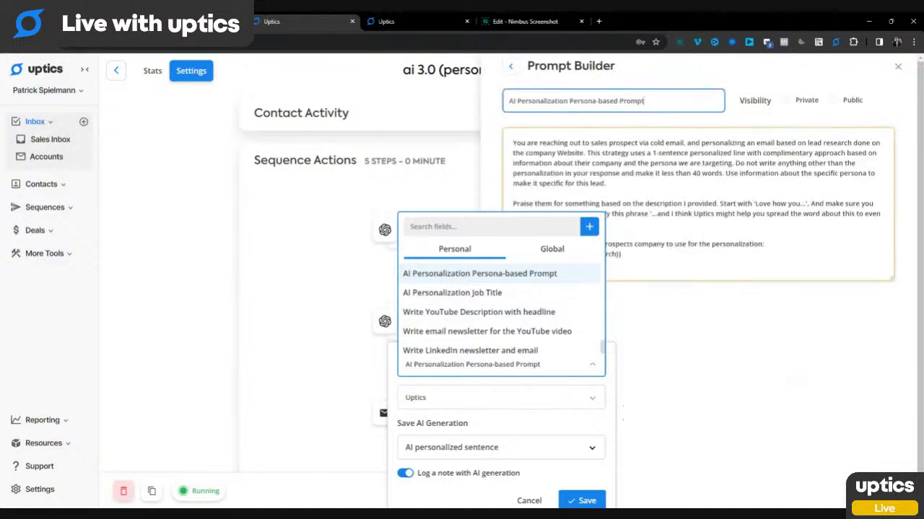
Highlight the name of the persona-based prompt in the Prompt Builder and close the builder without changing the prompt
left_click(634, 163)
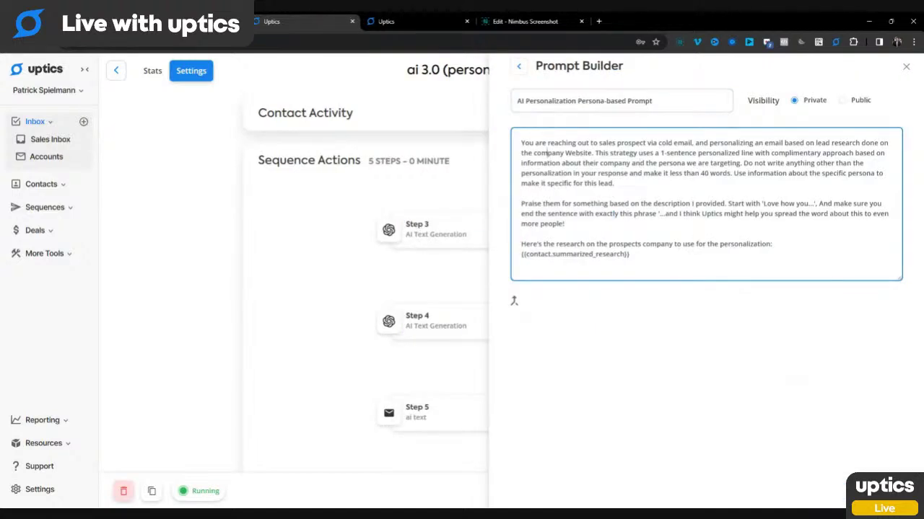
left_click_drag(517, 101, 653, 101)
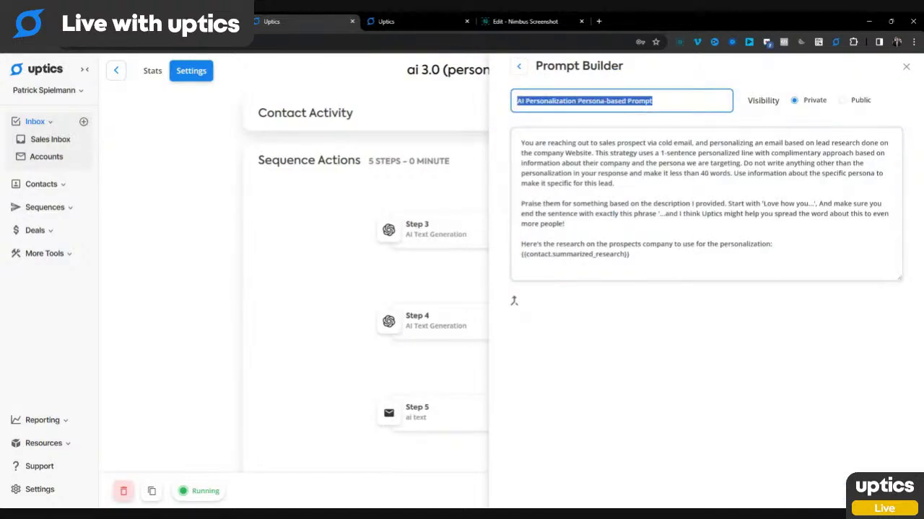
left_click(575, 101)
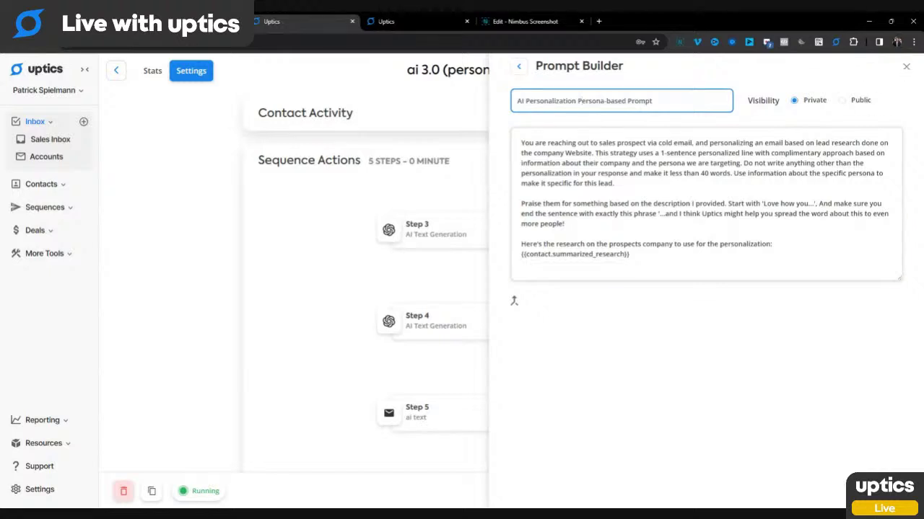
left_click(906, 69)
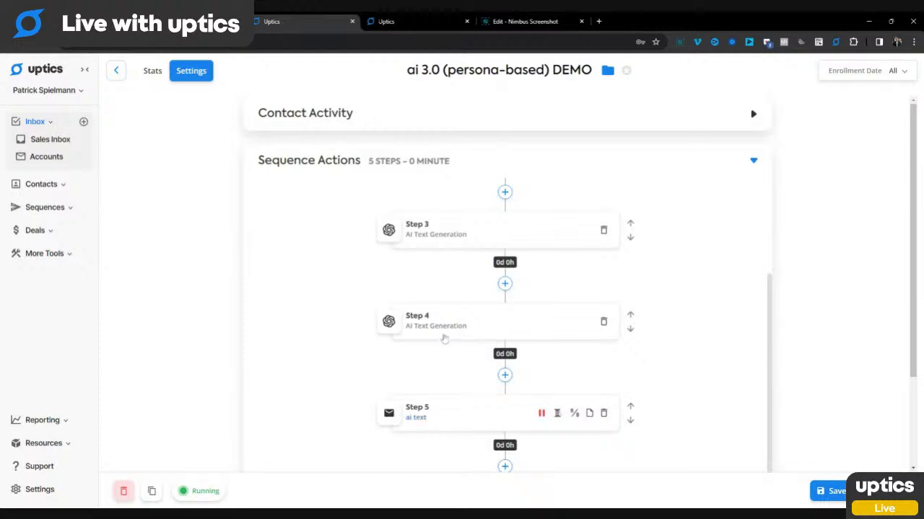
Open the "Uptics" persona assigned to the Step 4 AI Text Generation action and highlight its name
left_click(445, 341)
left_click(462, 401)
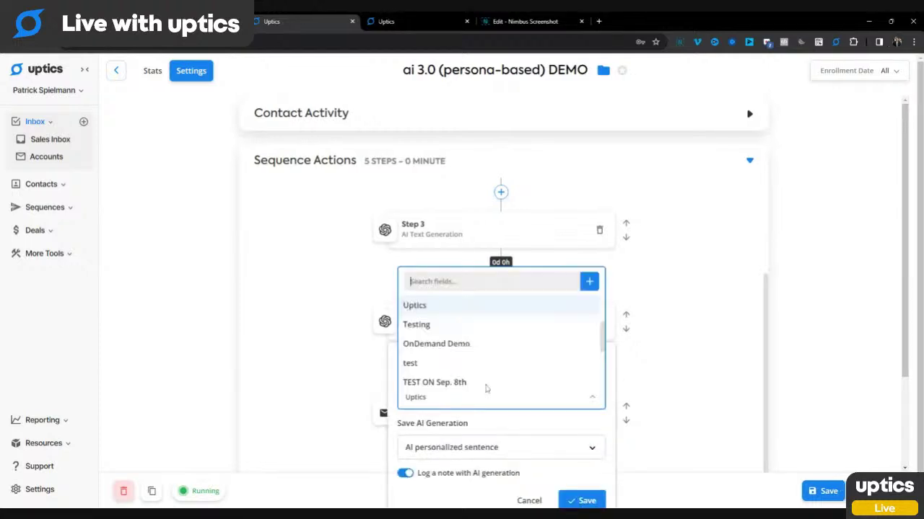
left_click(577, 306)
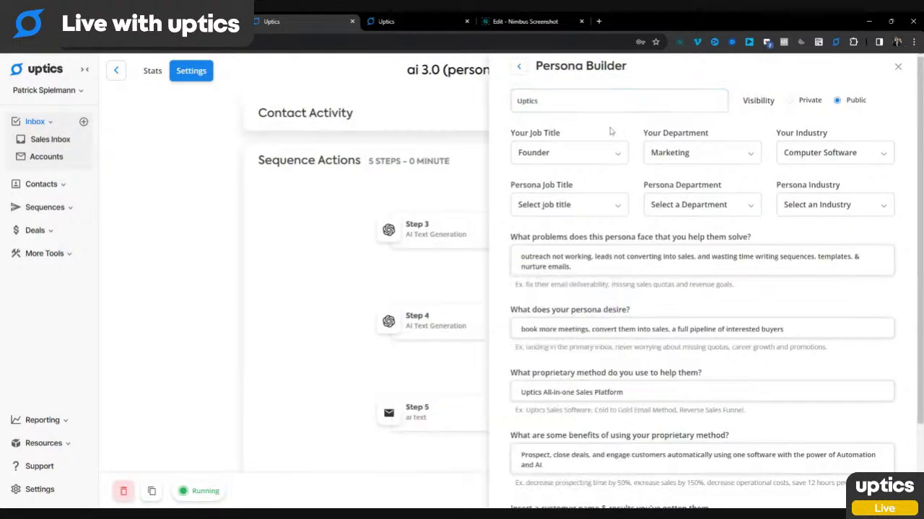
double_click(530, 101)
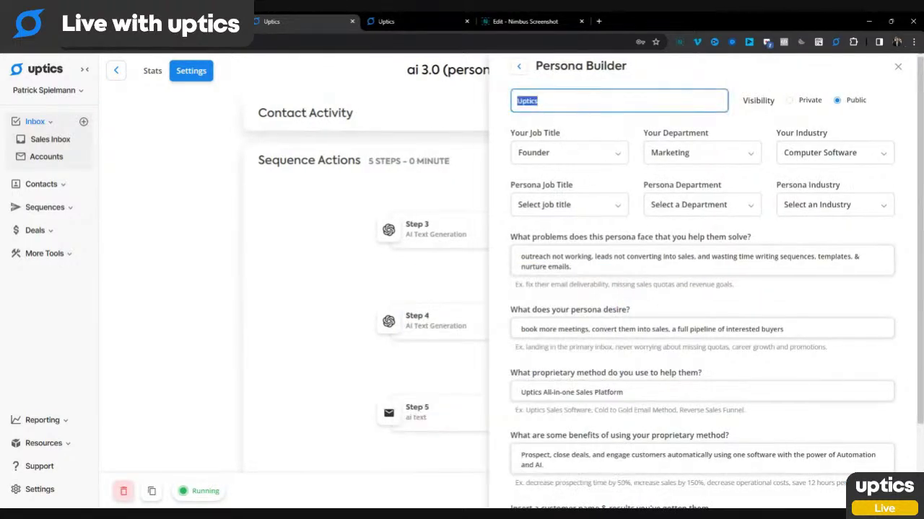
Check the persona's job title options and point out the Your Job Title, Your Department and Your Industry fields
left_click(556, 154)
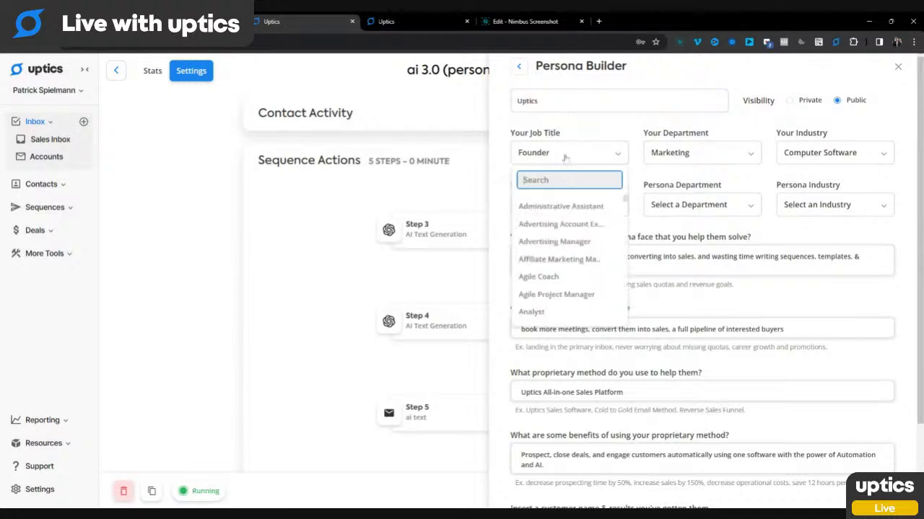
left_click(553, 152)
double_click(534, 134)
left_click_drag(546, 133, 586, 130)
left_click_drag(657, 134, 743, 134)
left_click_drag(803, 134, 815, 135)
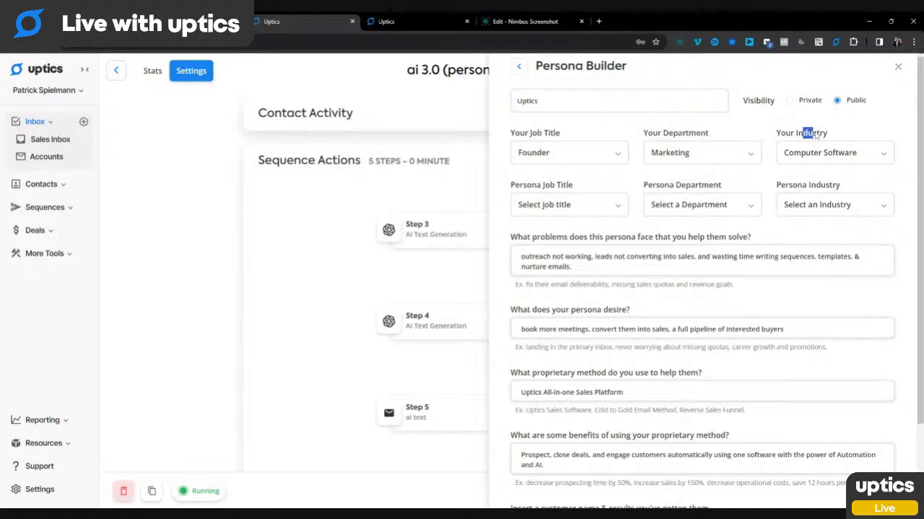
Highlight the persona's answers about the problems it faces, what it desires, and the proprietary method used to help
triple_click(541, 260)
left_click(550, 329)
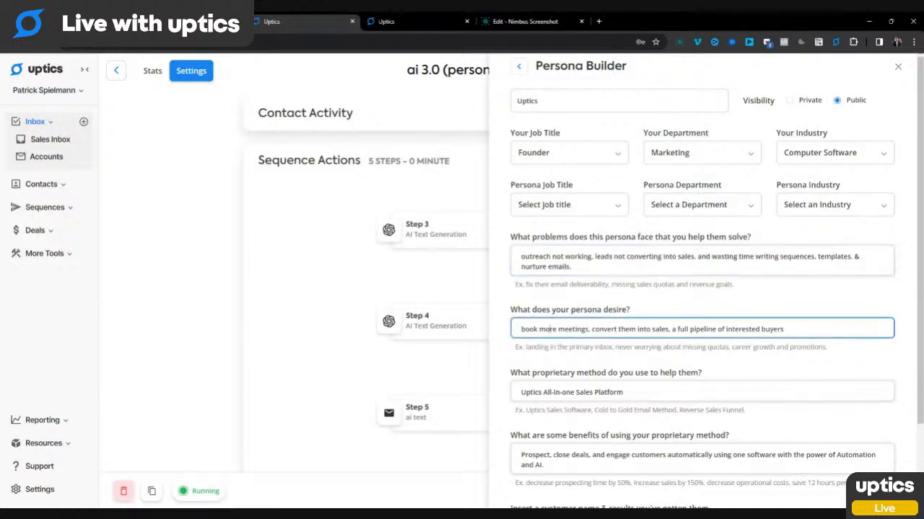
triple_click(549, 329)
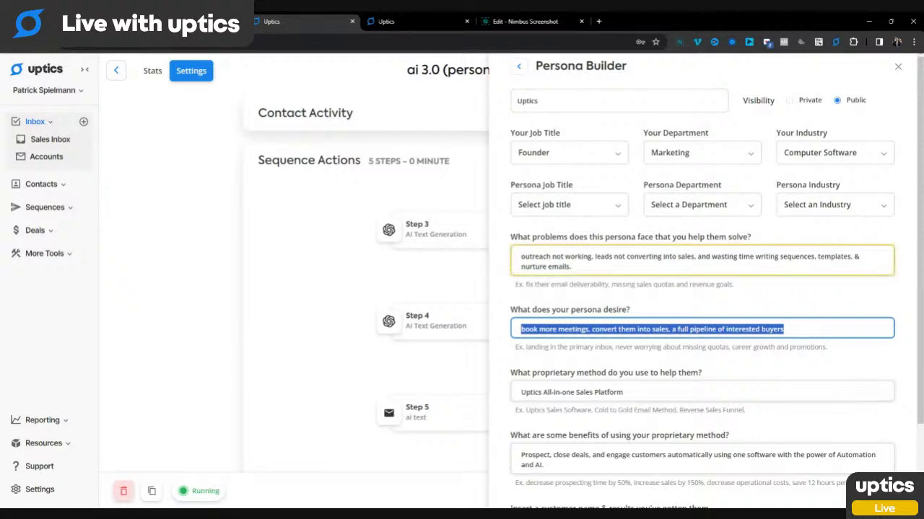
triple_click(554, 392)
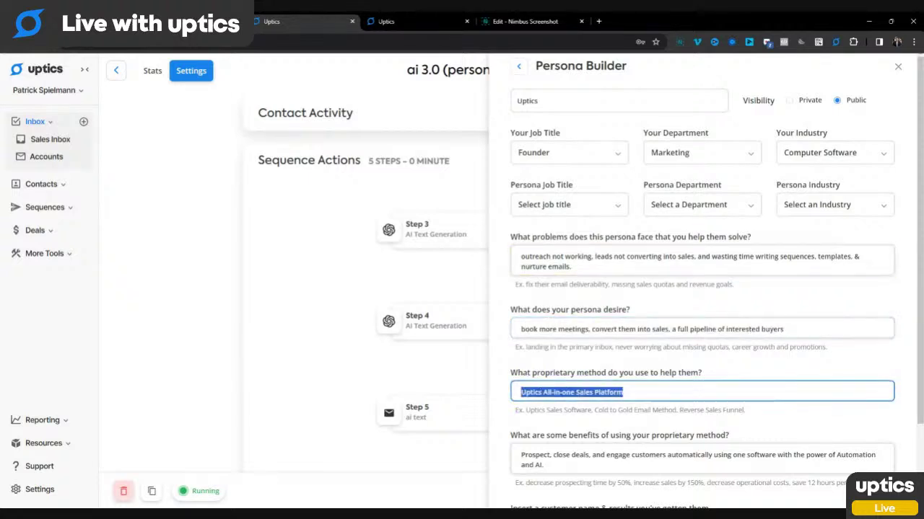
Highlight the Persona Builder heading, look over the rest of the form, and close the builder
left_click_drag(541, 66, 668, 70)
scroll(799, 181, "down", 2)
scroll(800, 181, "up", 2)
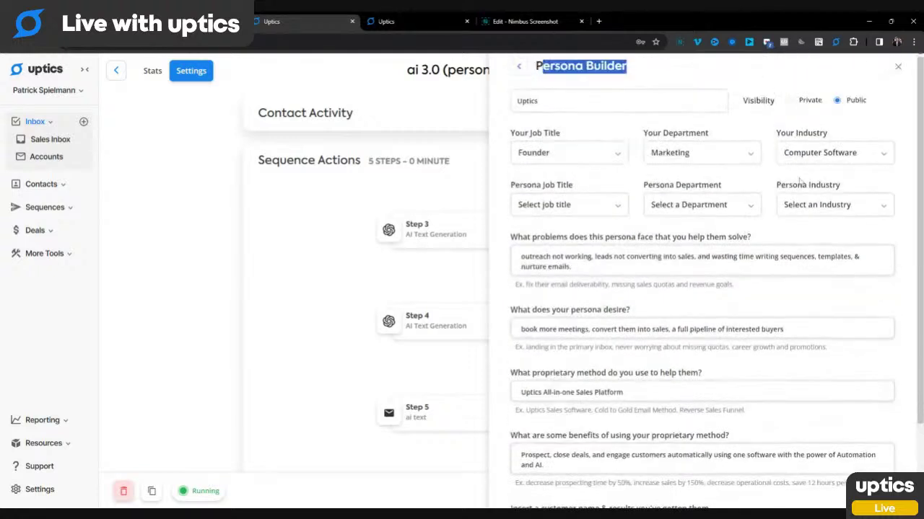
left_click(897, 67)
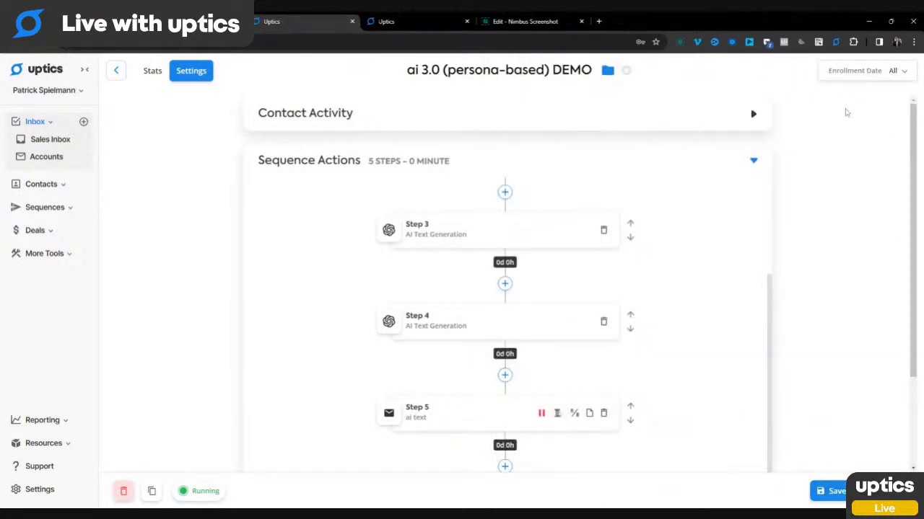
Reopen Step 4's "AI Personalization Persona-based Prompt" and highlight its instructions, including the paragraph on starting with 'Love how you...'
left_click(454, 334)
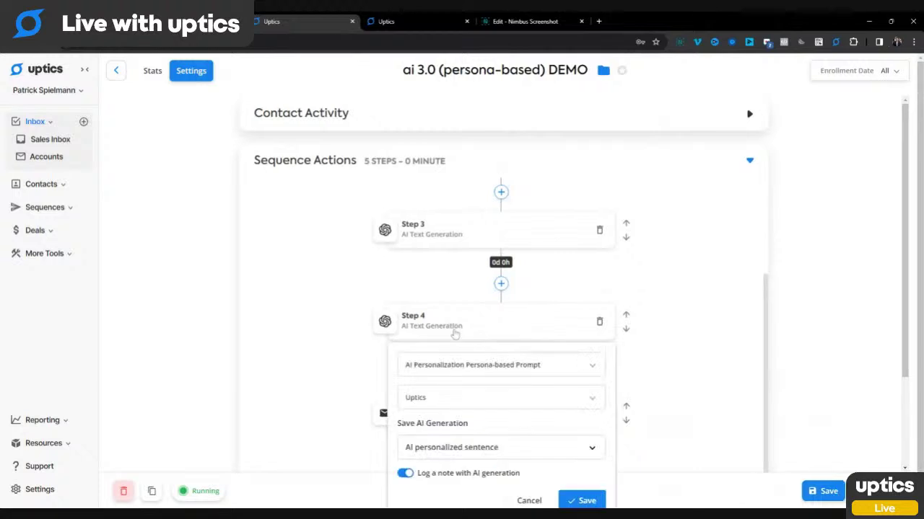
left_click(575, 372)
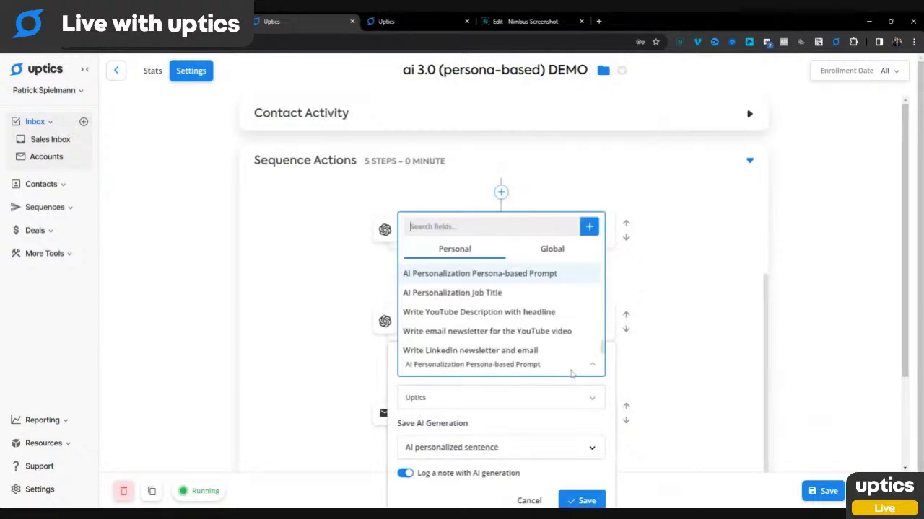
left_click(579, 273)
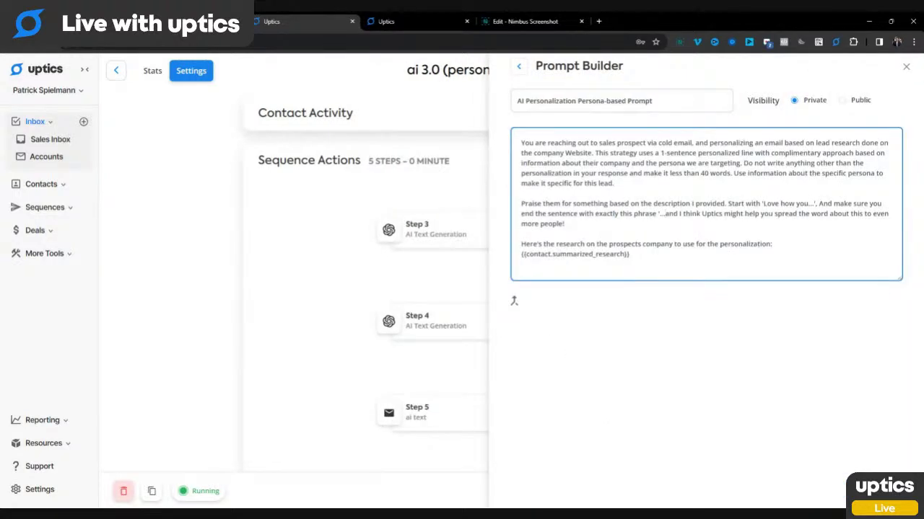
key("ctrl+a")
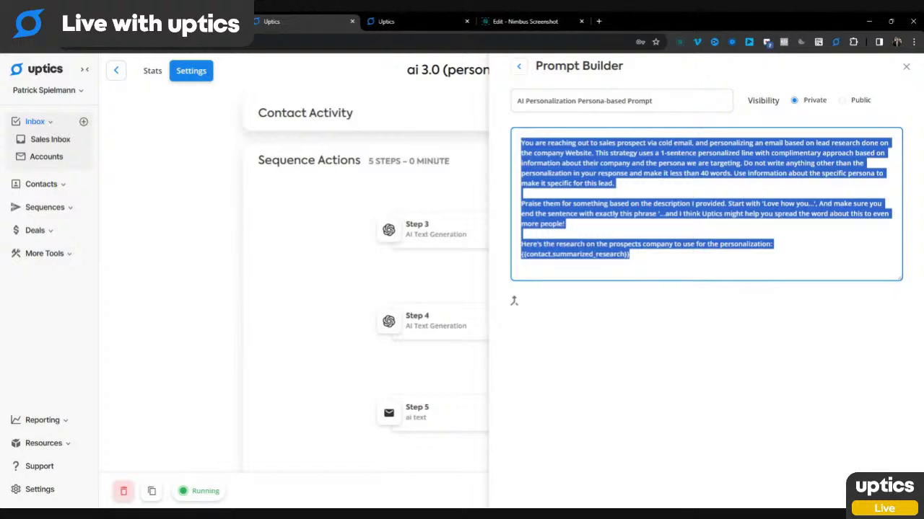
left_click_drag(566, 153, 650, 174)
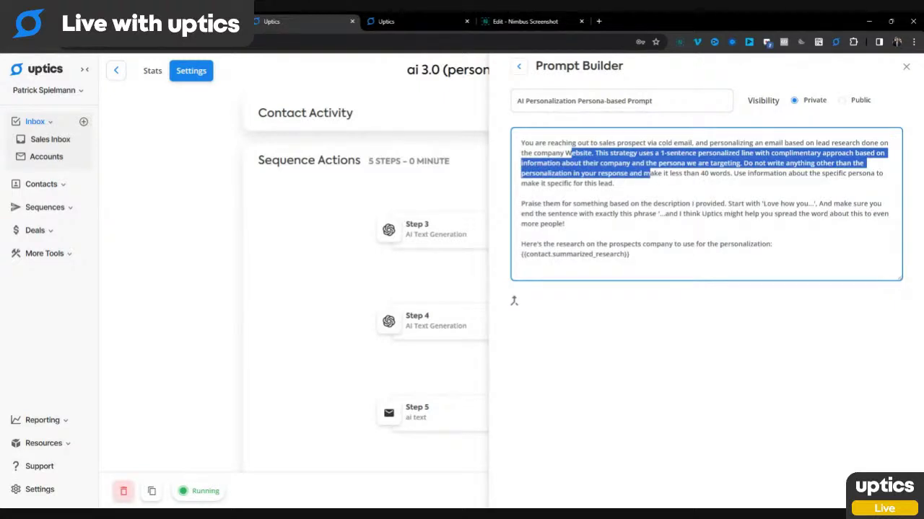
left_click_drag(521, 204, 565, 223)
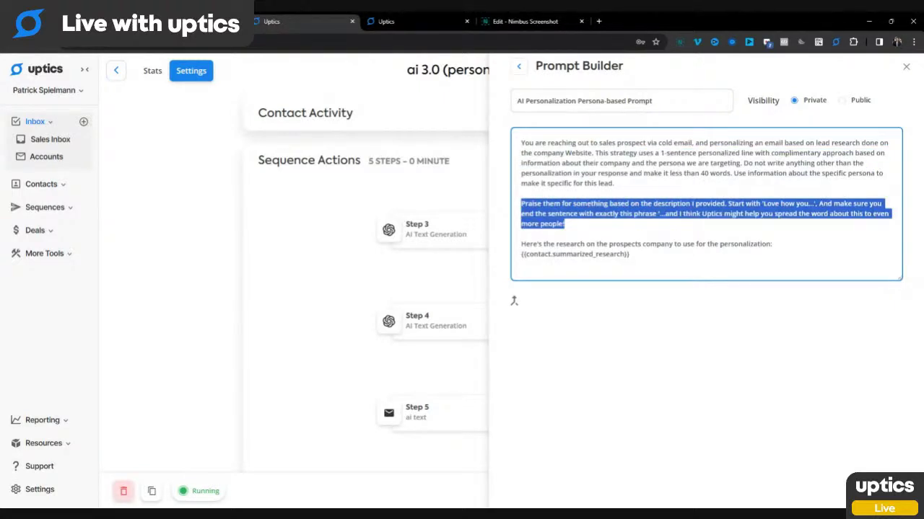
Highlight the persona-based prompt's praise paragraph, its 'Love how you...' opening and its 'and I think Uptics might' ending, and close the Prompt Builder
left_click_drag(521, 194, 565, 224)
left_click(632, 203)
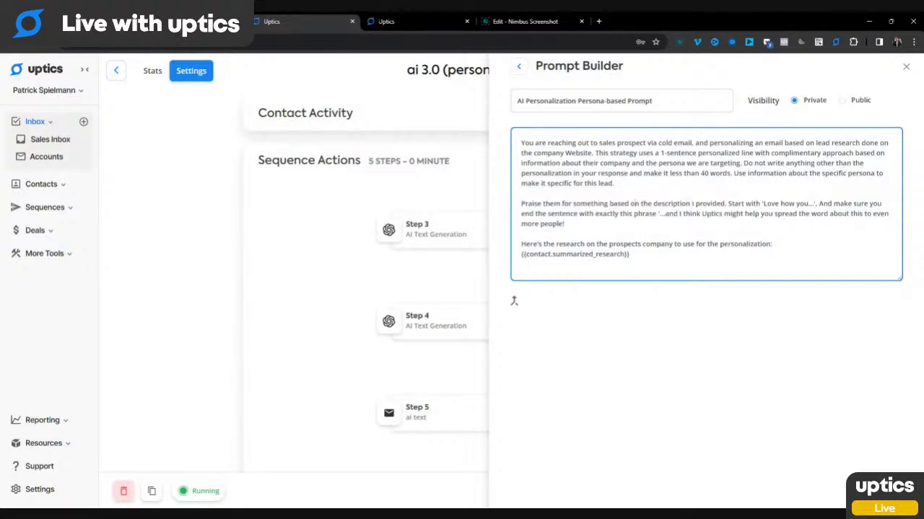
left_click_drag(733, 203, 758, 203)
left_click(805, 204)
left_click_drag(664, 214, 736, 214)
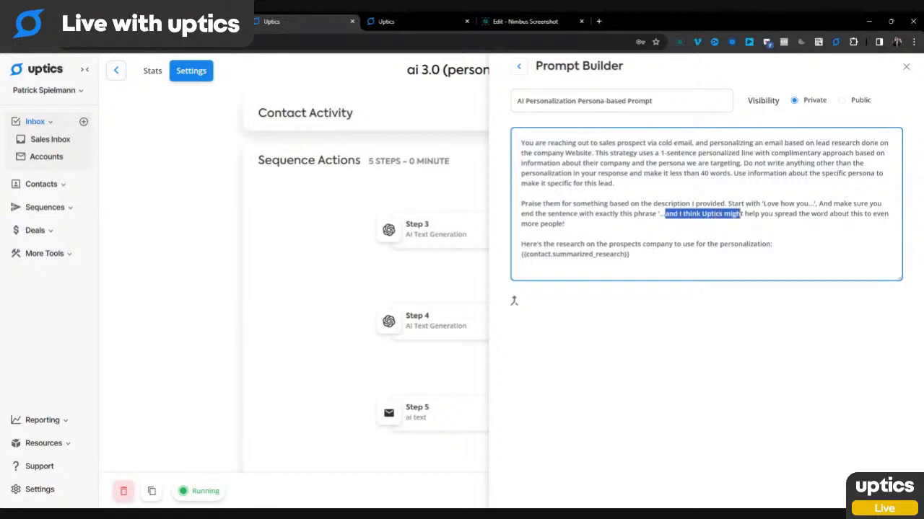
left_click(690, 214)
double_click(692, 213)
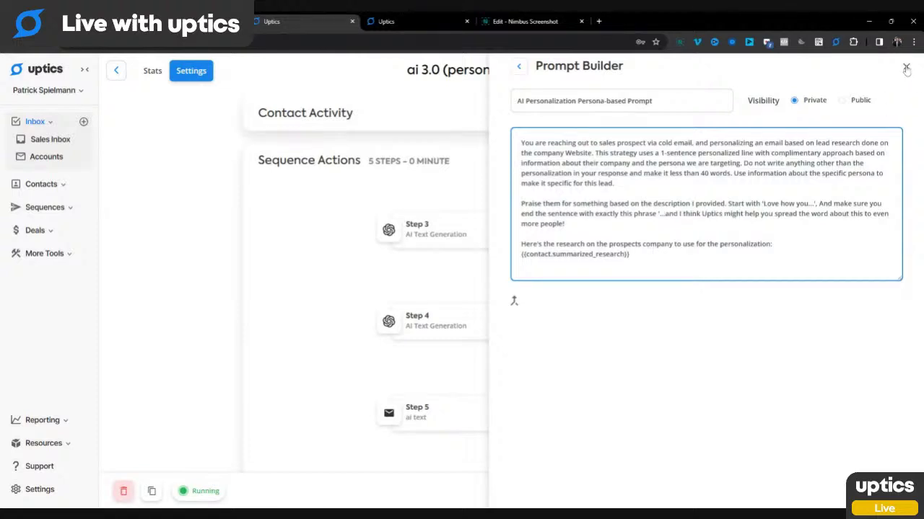
left_click(906, 67)
Open the Profit Advisory Group enrollee's record from Contact Activity and expand the generated note and the "sales issue" email
scroll(575, 321, "up", 3)
left_click(428, 117)
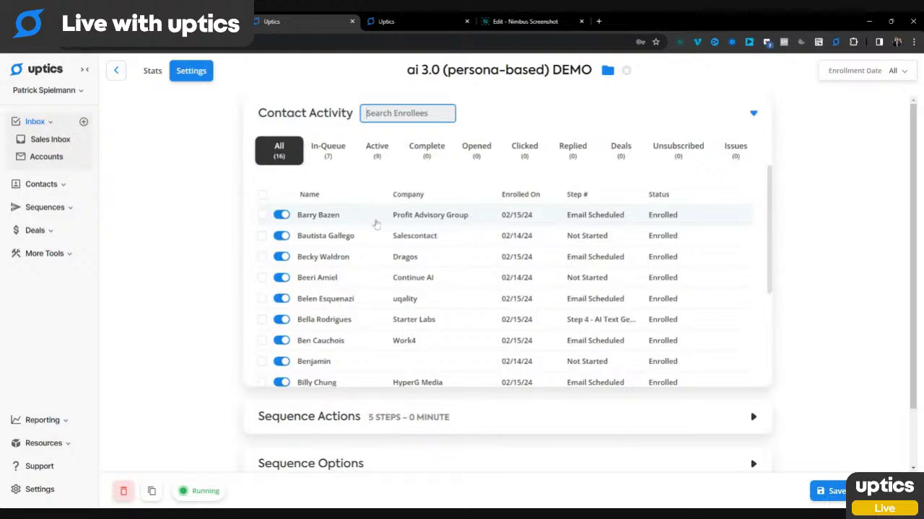
left_click(376, 222)
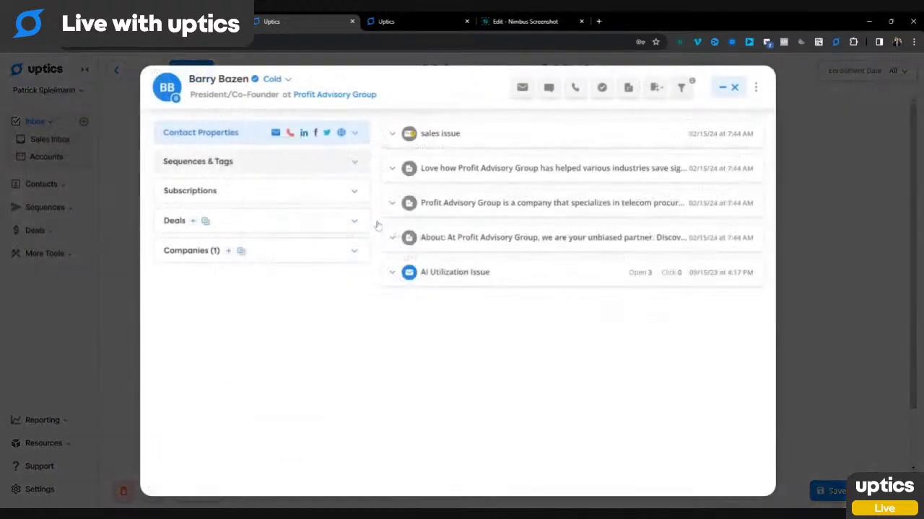
left_click(463, 178)
left_click(465, 137)
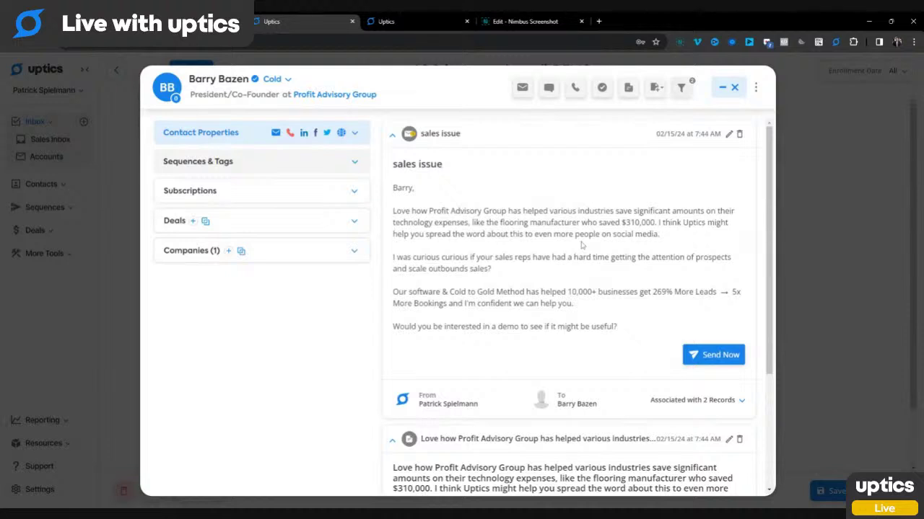
Highlight the email's closing personalization sentence, the words "social media" and the full personalized paragraph, and dismiss the contact record
left_click_drag(659, 222, 667, 237)
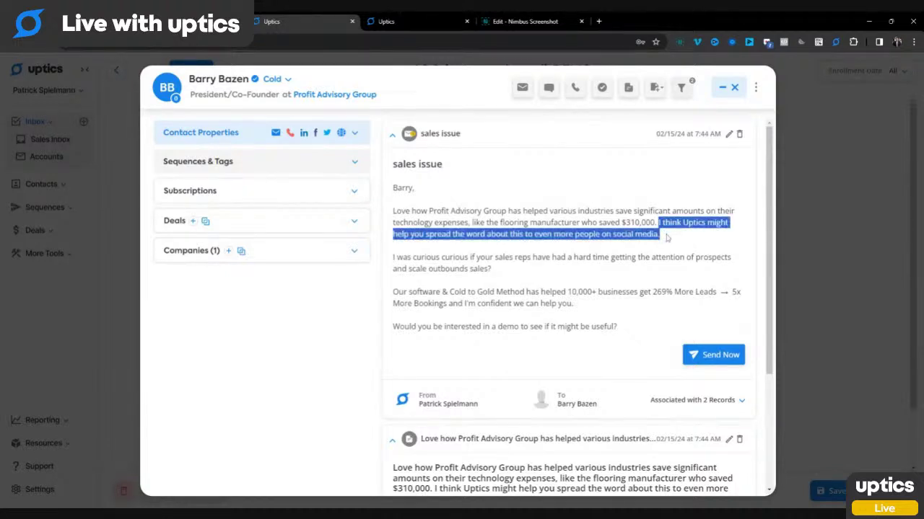
left_click(667, 237)
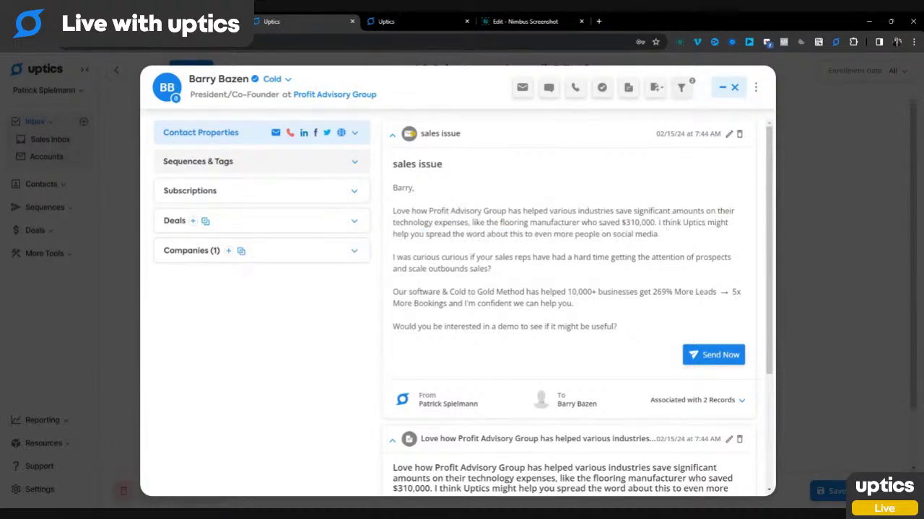
left_click_drag(413, 234, 473, 233)
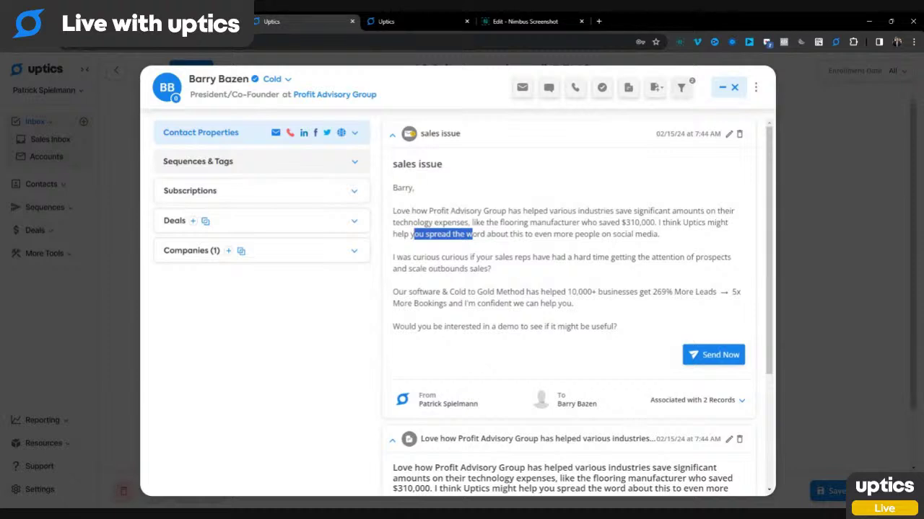
left_click(473, 235)
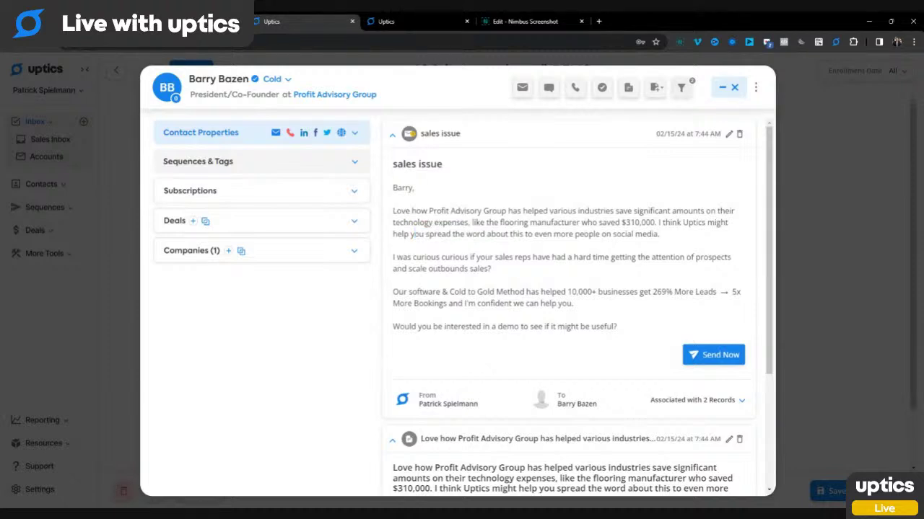
left_click_drag(659, 234, 612, 235)
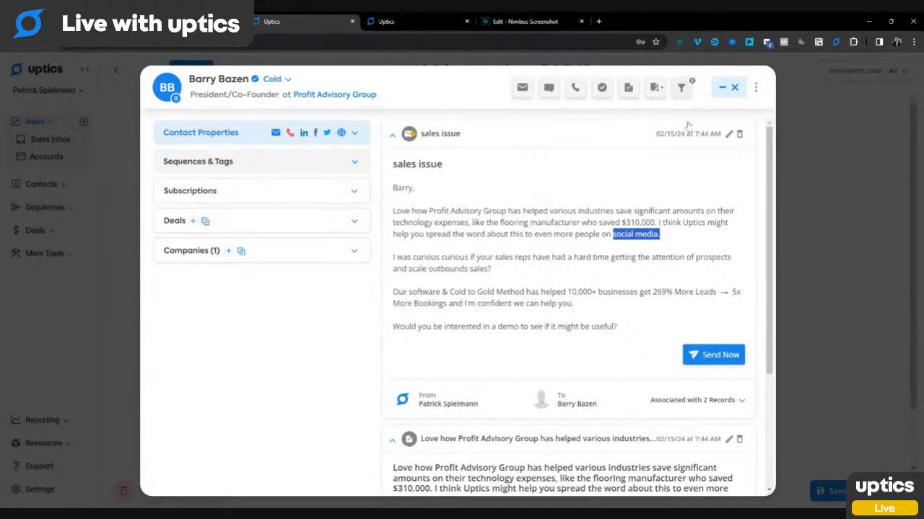
triple_click(563, 223)
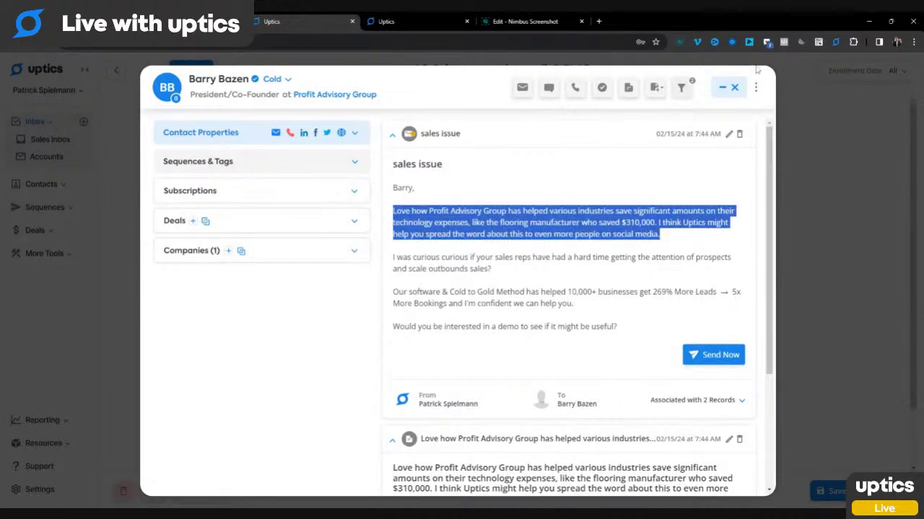
left_click(722, 88)
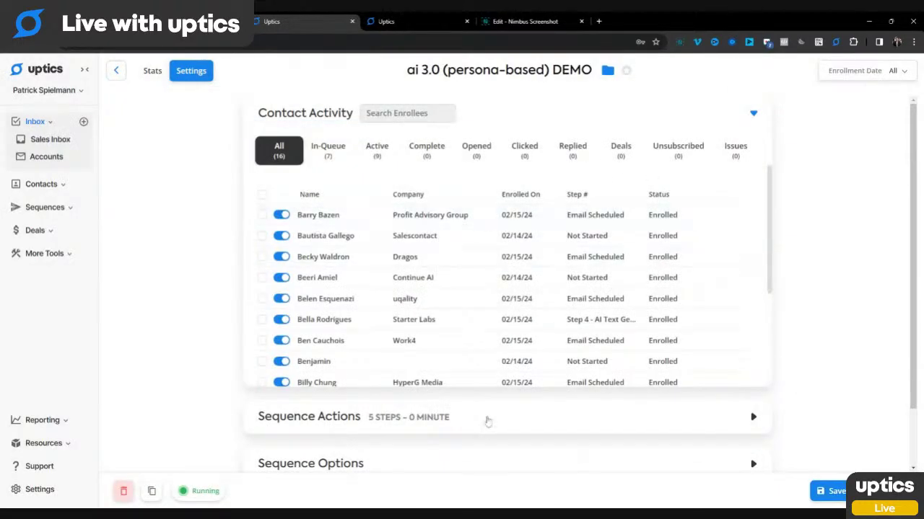
Reopen Step 4's "AI Personalization Persona-based Prompt", highlight the required 'help you spread the word' ending phrase, and close the Prompt Builder
left_click(487, 422)
scroll(469, 361, "down", 1)
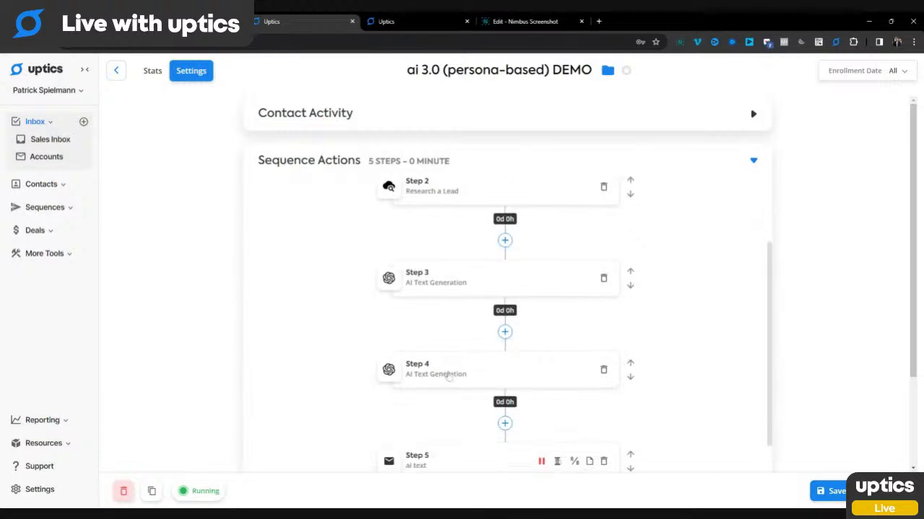
left_click(447, 379)
left_click(579, 415)
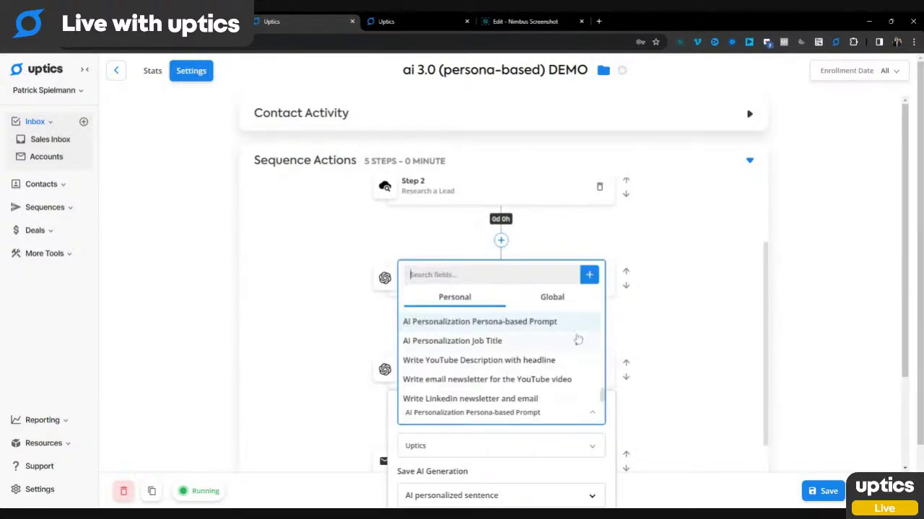
left_click(579, 324)
left_click_drag(699, 214, 856, 214)
left_click(564, 224)
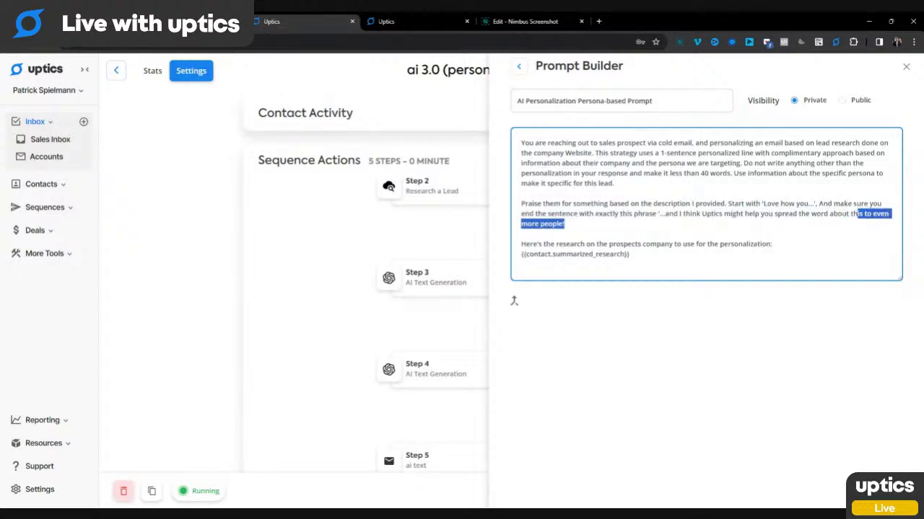
left_click(906, 68)
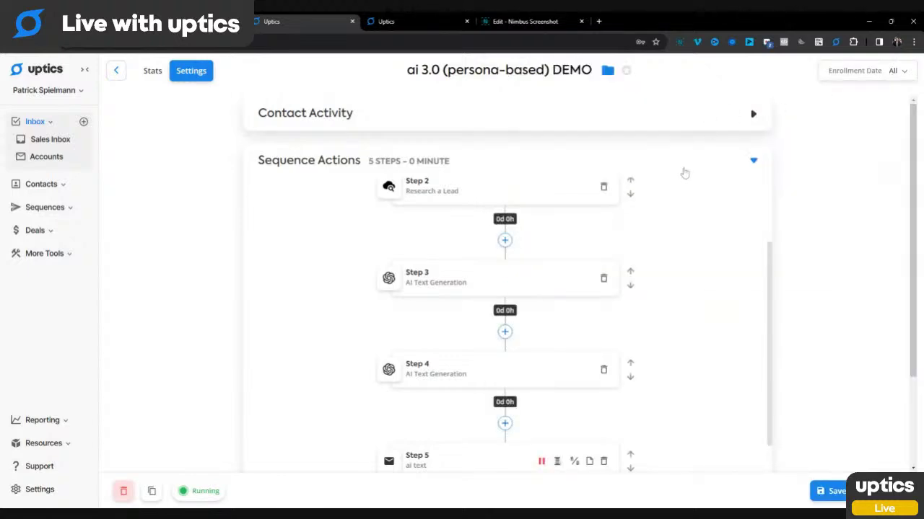
Return to Contact Activity, check the Salescontact enrollee's record for a generated email, and close it
left_click(684, 171)
left_click(521, 115)
left_click(330, 244)
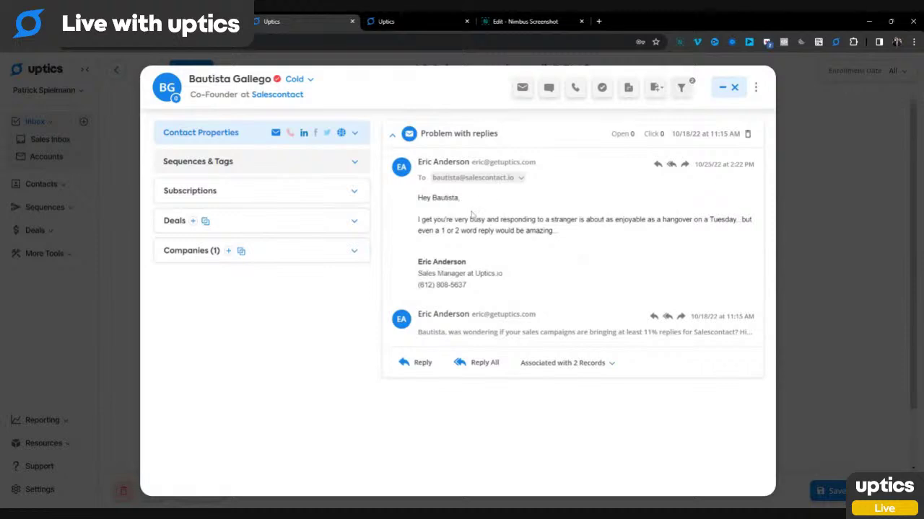
left_click(734, 87)
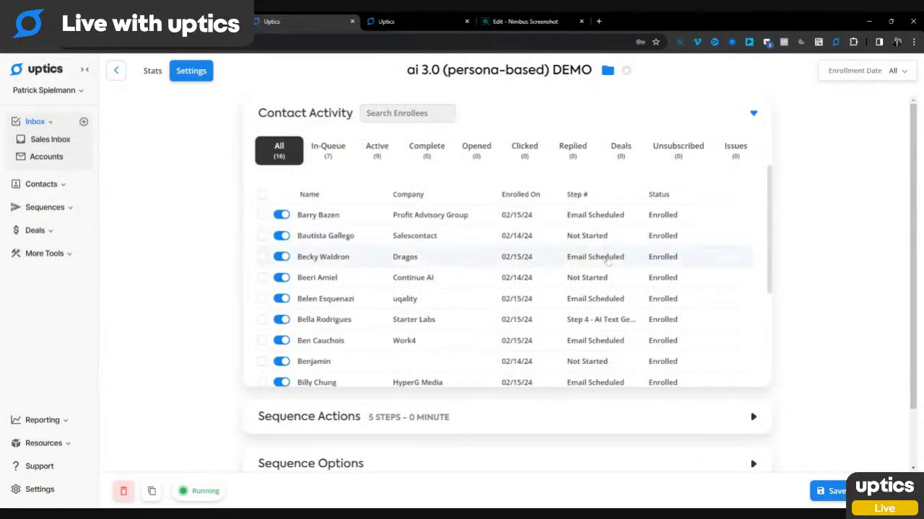
Open the Dragos enrollee's record, highlight the Uptics sentence in the "sales issue" email, and close the record
left_click(476, 265)
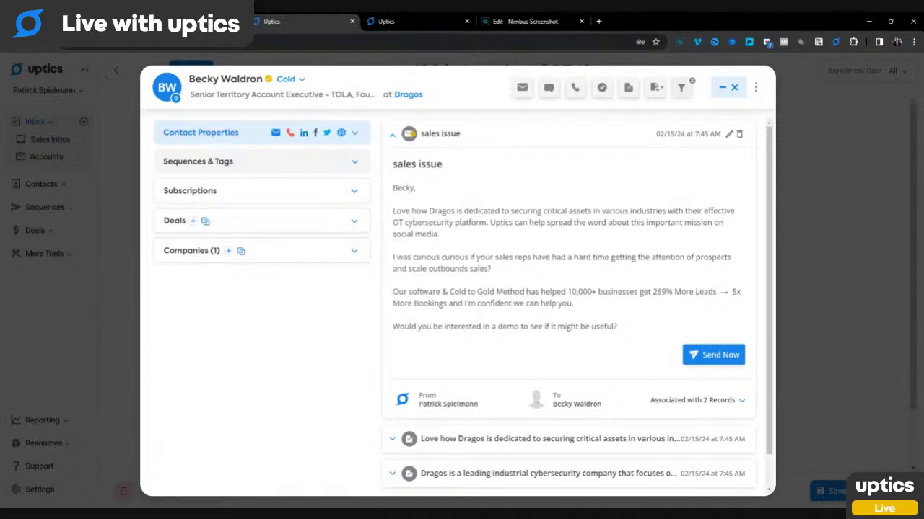
left_click_drag(487, 222, 645, 222)
left_click_drag(418, 248, 492, 223)
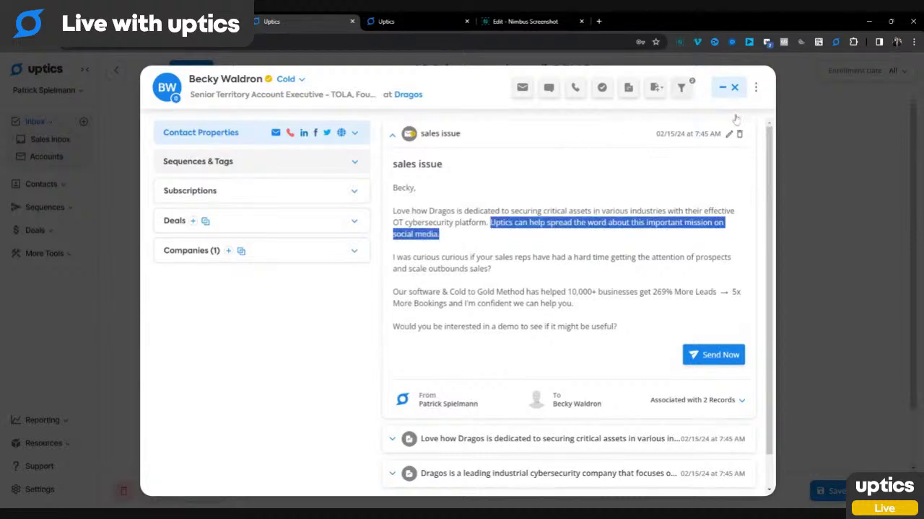
left_click(736, 89)
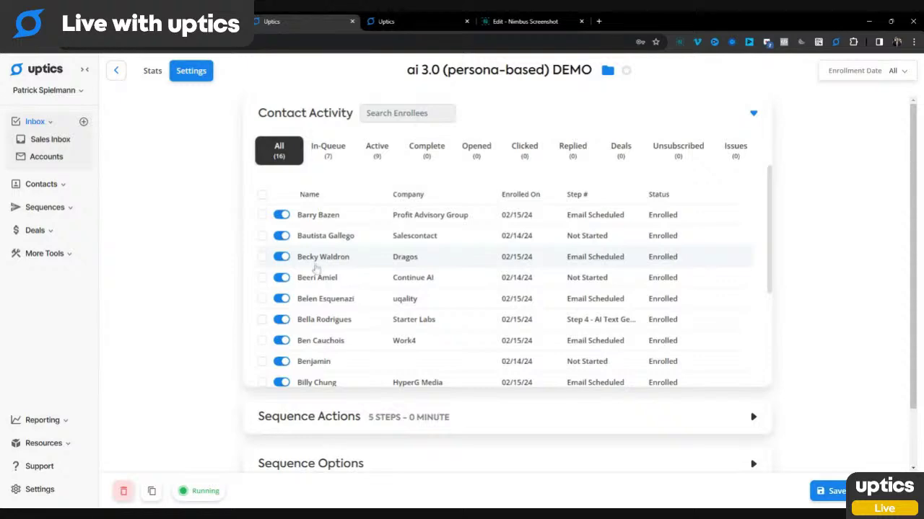
Check the Continue AI enrollee's record for a generated email and close it
left_click(318, 277)
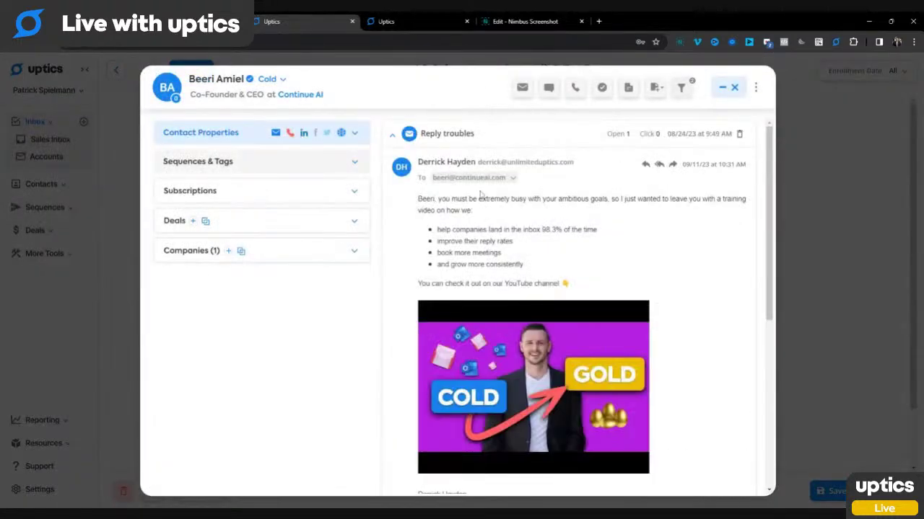
left_click(581, 145)
left_click(735, 89)
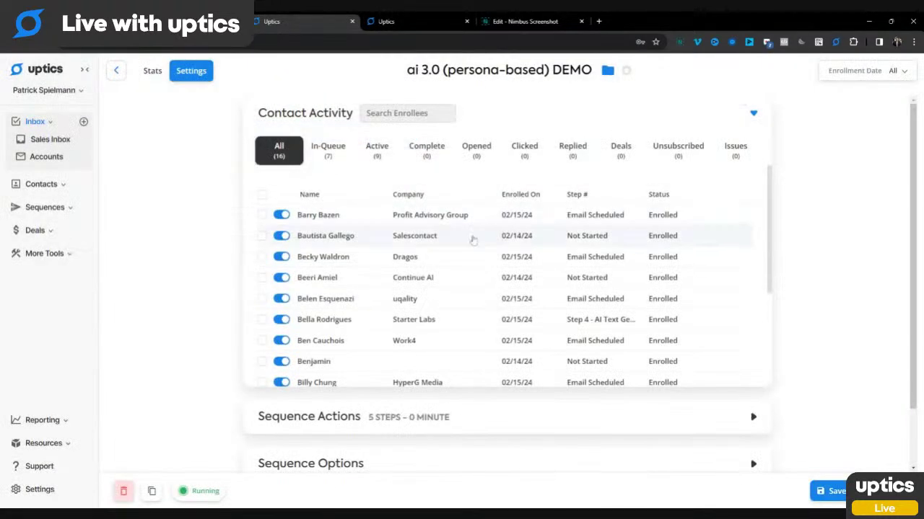
Highlight the personalized opening in the uqality enrollee's "sales issue" email, close the record, and look over the remaining enrollees
left_click(548, 301)
left_click(499, 135)
left_click_drag(395, 210, 580, 211)
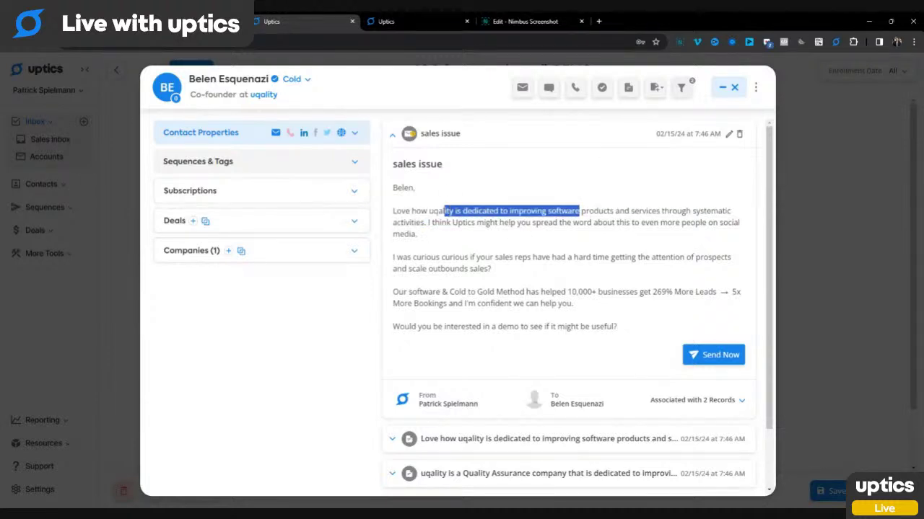
left_click(423, 222)
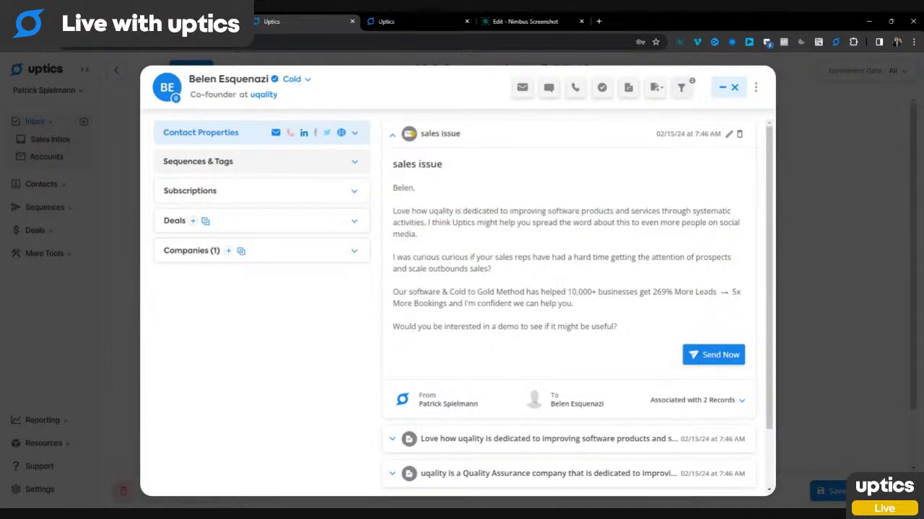
left_click(734, 87)
scroll(491, 257, "down", 1)
scroll(491, 256, "down", 3)
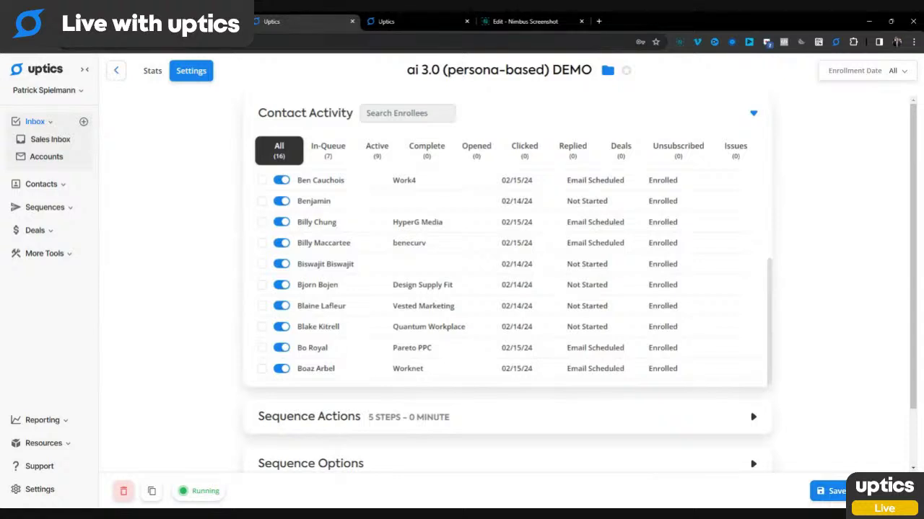
left_click(189, 21)
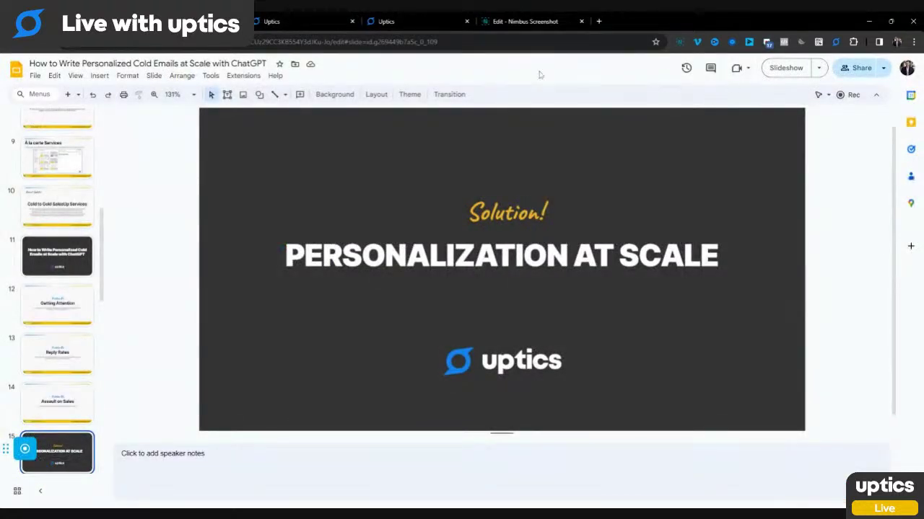
left_click(325, 20)
left_click(396, 22)
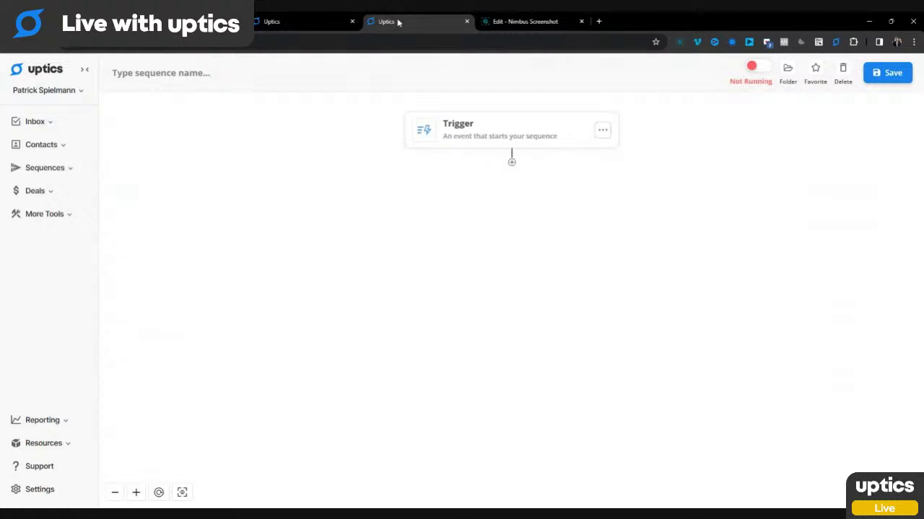
left_click(262, 22)
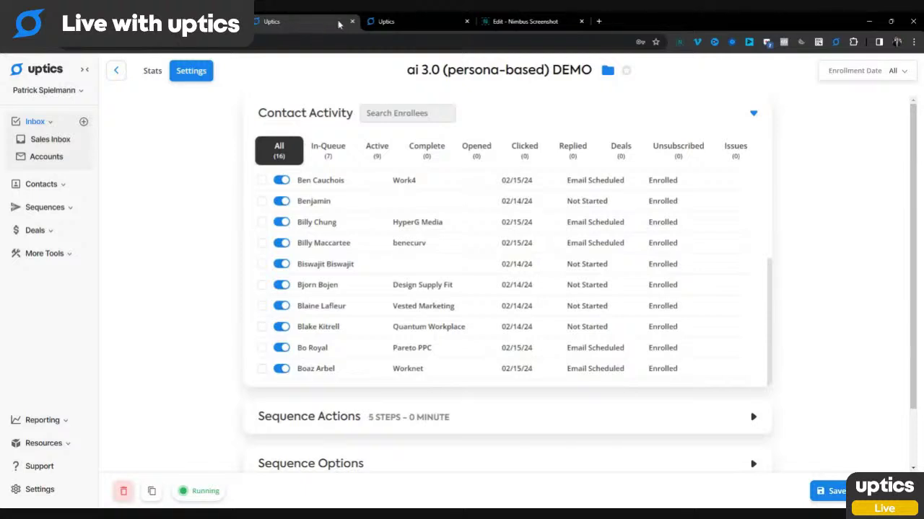
Switch to the blank sequence builder and name the new sequence "Sequence Paths"
left_click(382, 22)
left_click(141, 78)
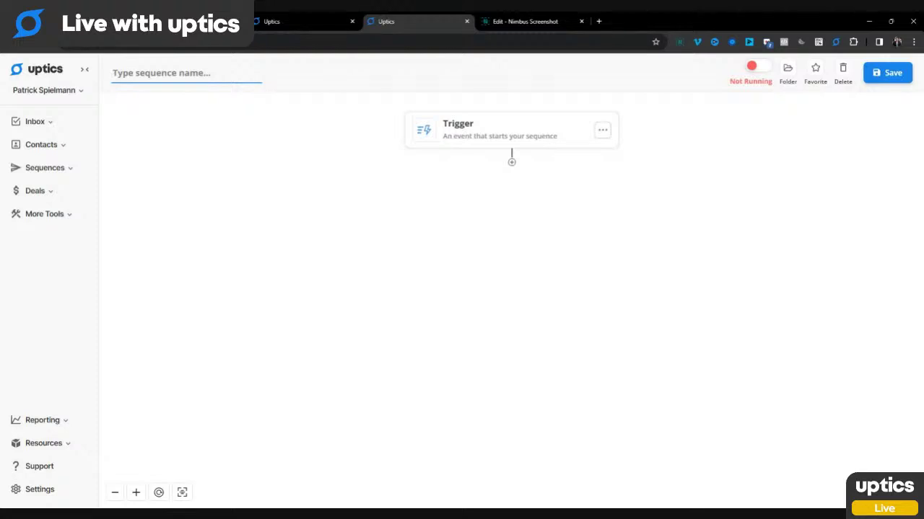
type("Se")
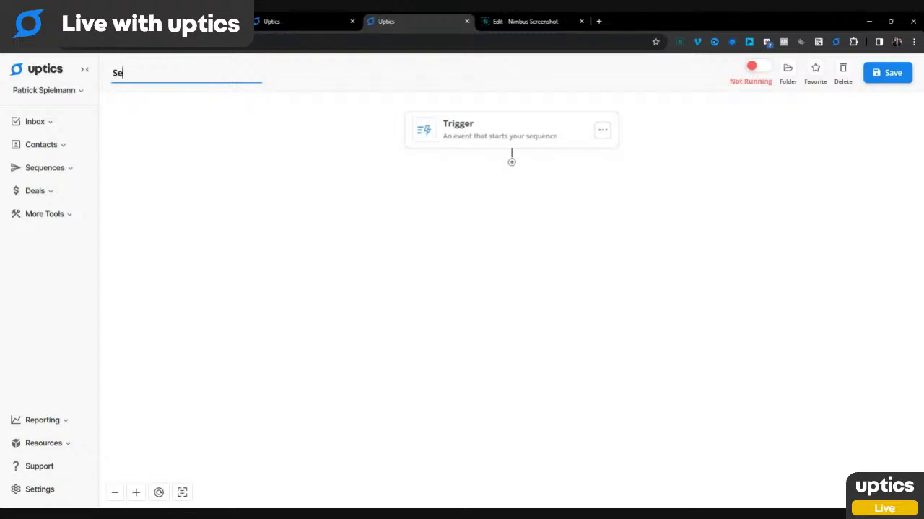
type("quence Paths")
key("Return")
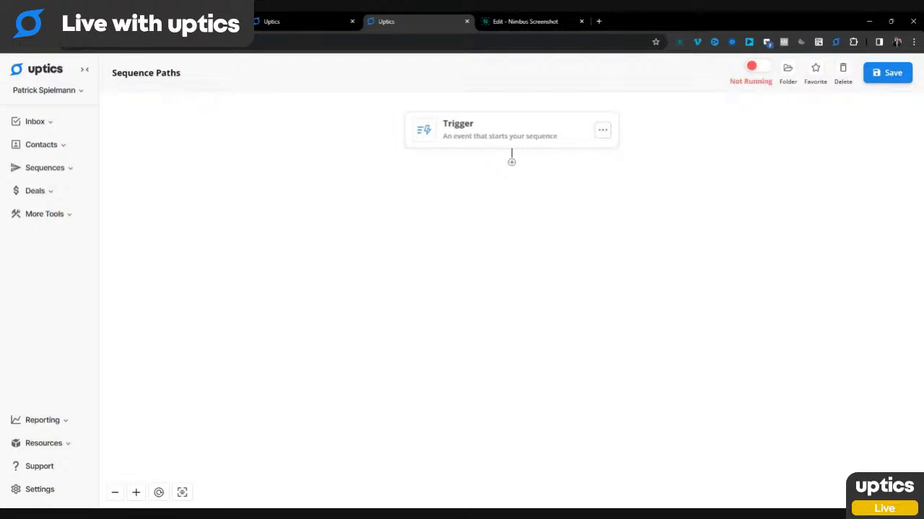
left_click(171, 75)
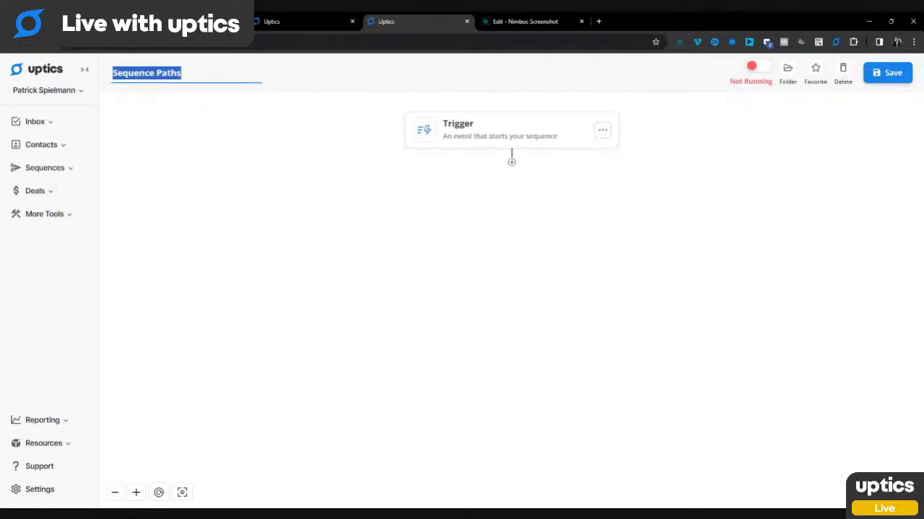
key("Right")
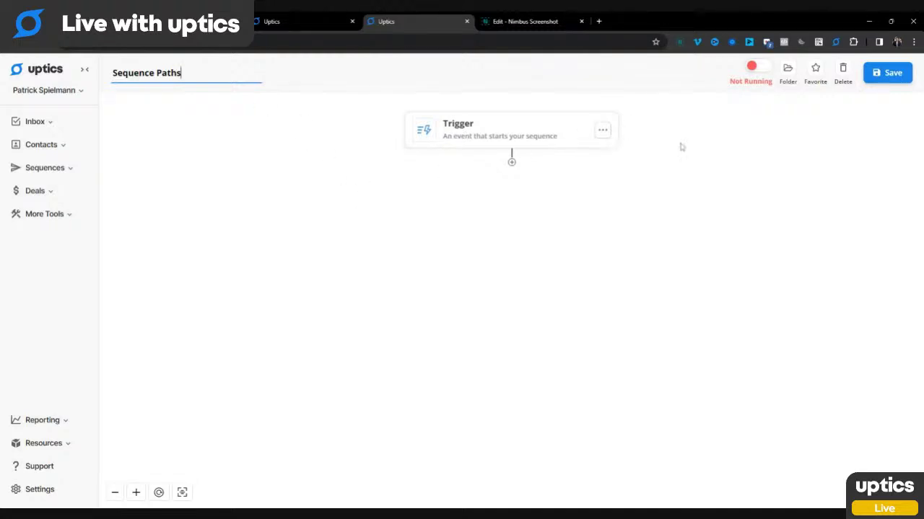
Open the Trigger's settings, examine the Trigger Setup enrollment options, and close the settings
left_click(599, 134)
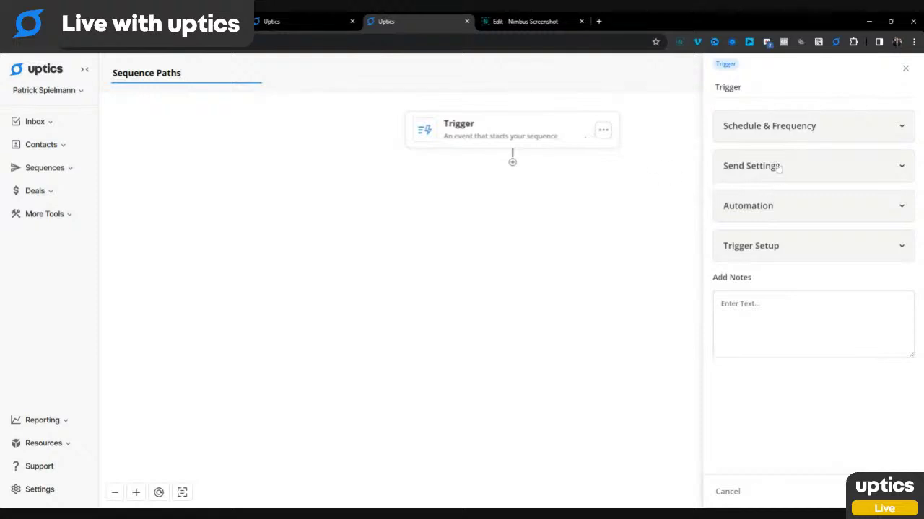
left_click(755, 244)
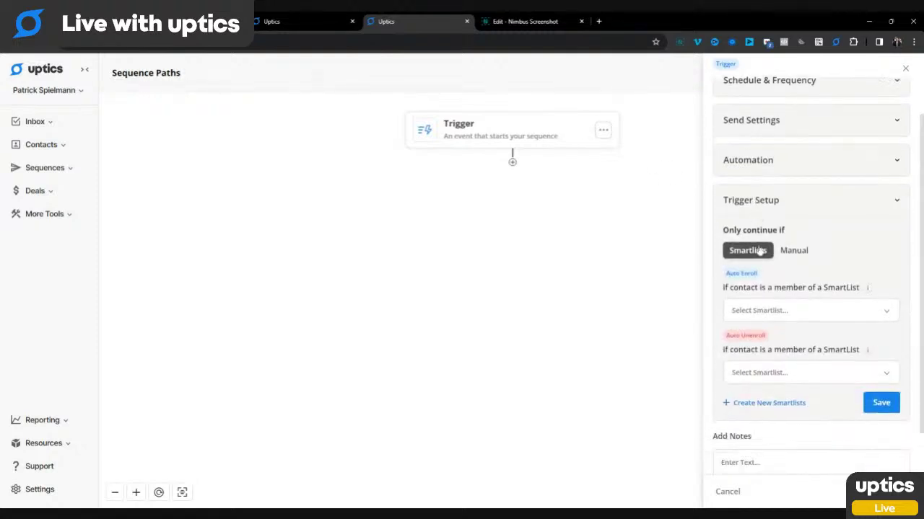
left_click(768, 205)
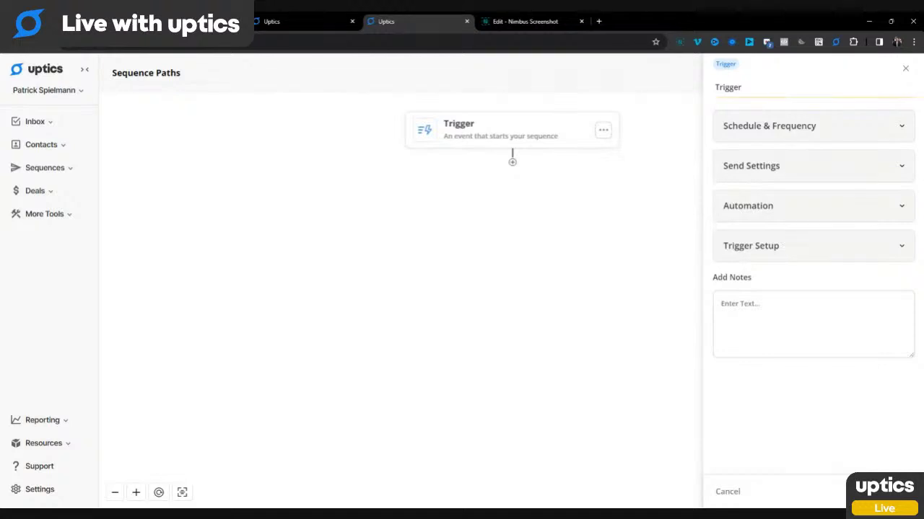
left_click(905, 68)
Add a Paths step directly below the Trigger in the sequence
left_click(513, 163)
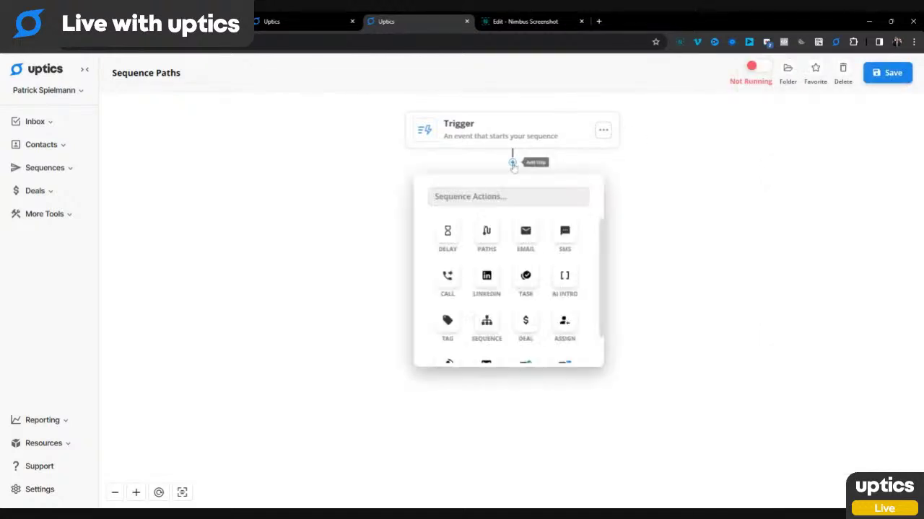
left_click(488, 236)
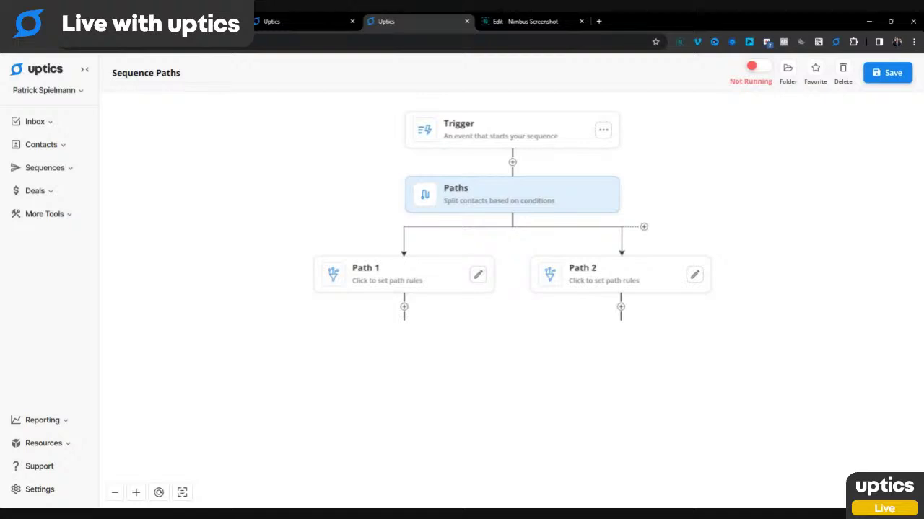
Look over the Paths split and its two branches by panning and zooming the sequence canvas
left_click_drag(425, 392, 410, 417)
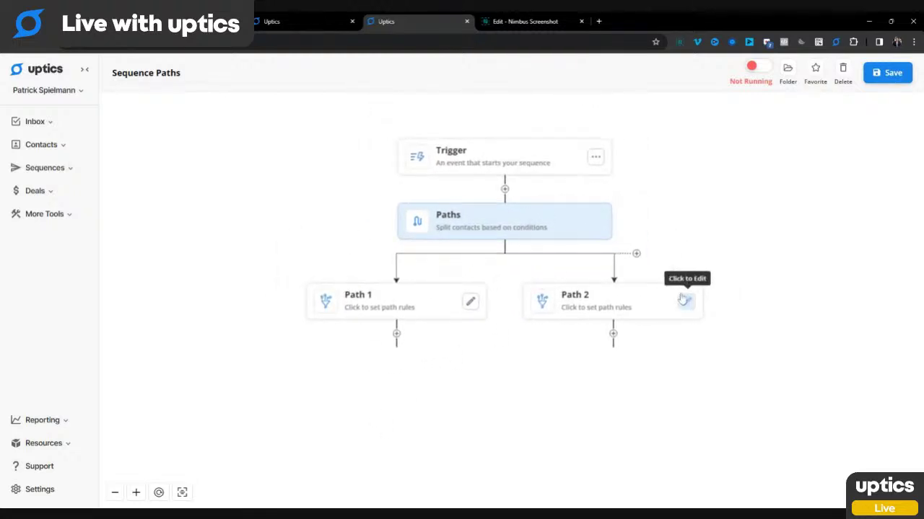
left_click_drag(568, 402, 603, 387)
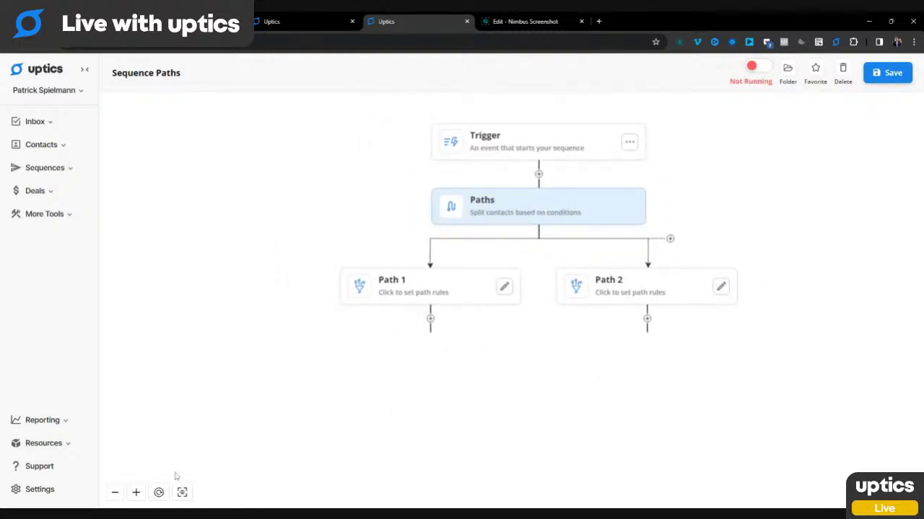
left_click_drag(505, 381, 406, 445)
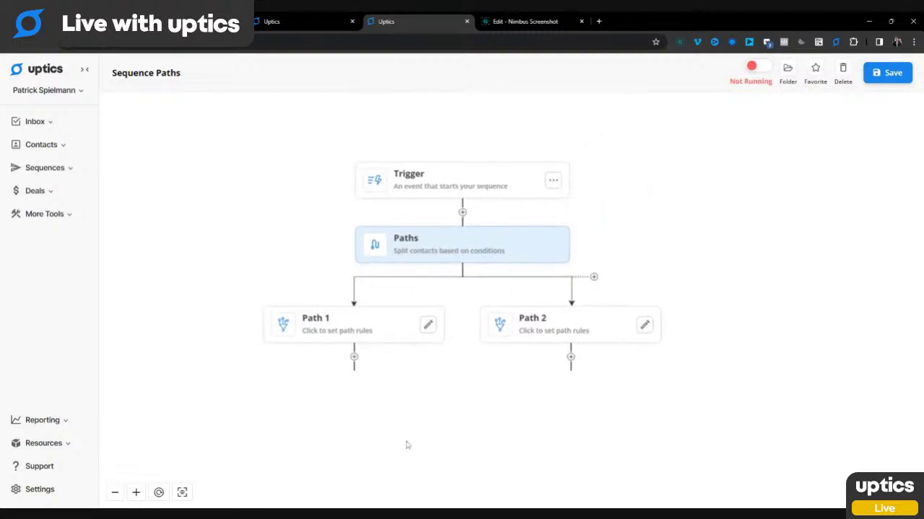
key("ctrl+minus")
key("ctrl+plus")
left_click(137, 495)
left_click(136, 495)
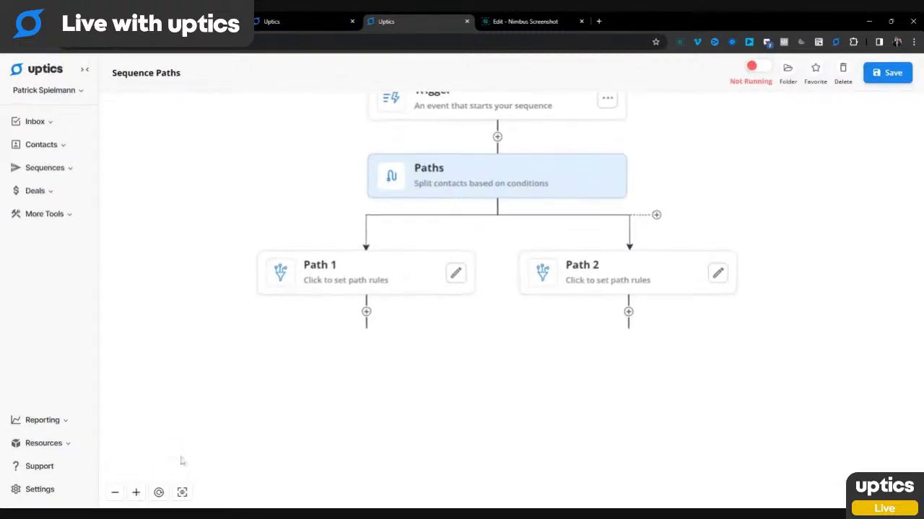
left_click(119, 495)
left_click(119, 495)
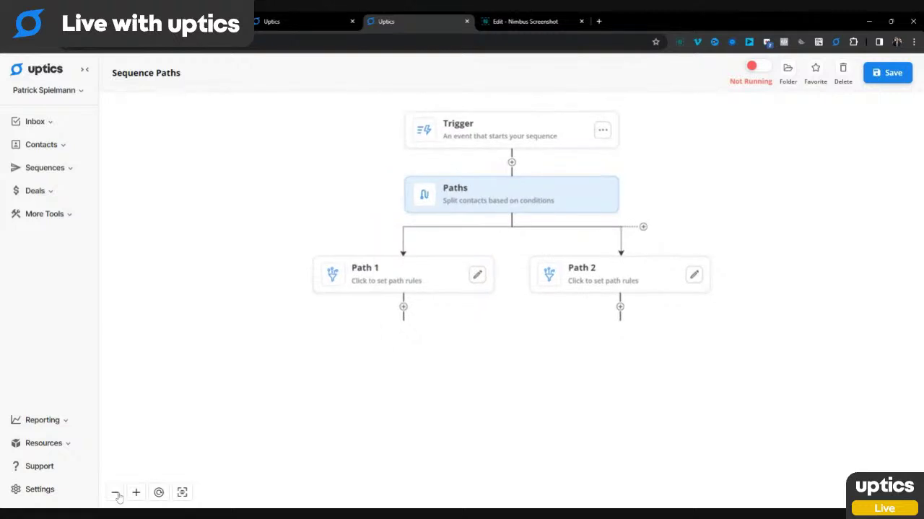
left_click_drag(428, 399, 397, 445)
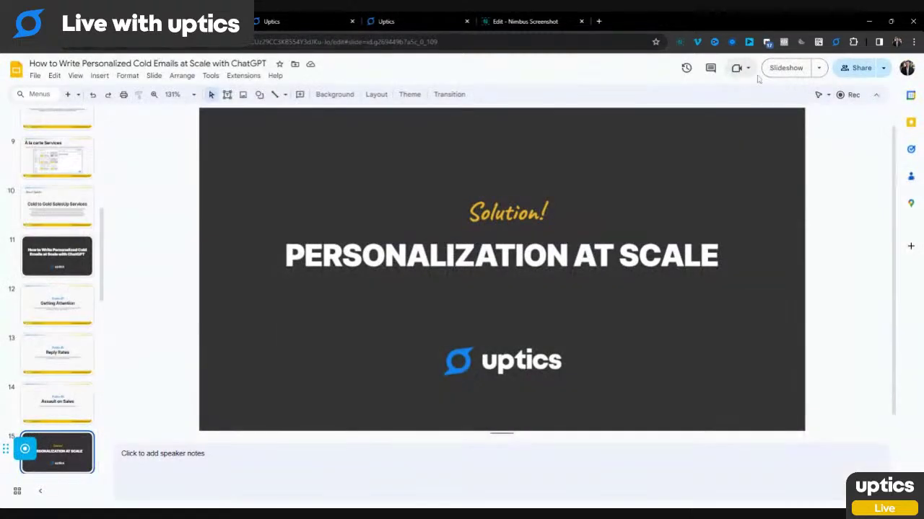
Start the Google Slides slideshow at "Personalization at Scale", advance to "Coming Soon Reveal!", and turn on the pen
left_click(785, 68)
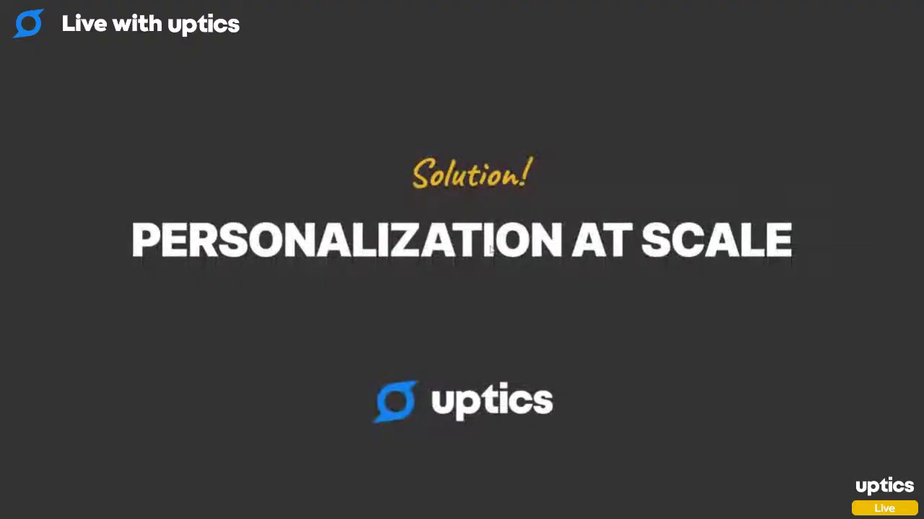
left_click(492, 250)
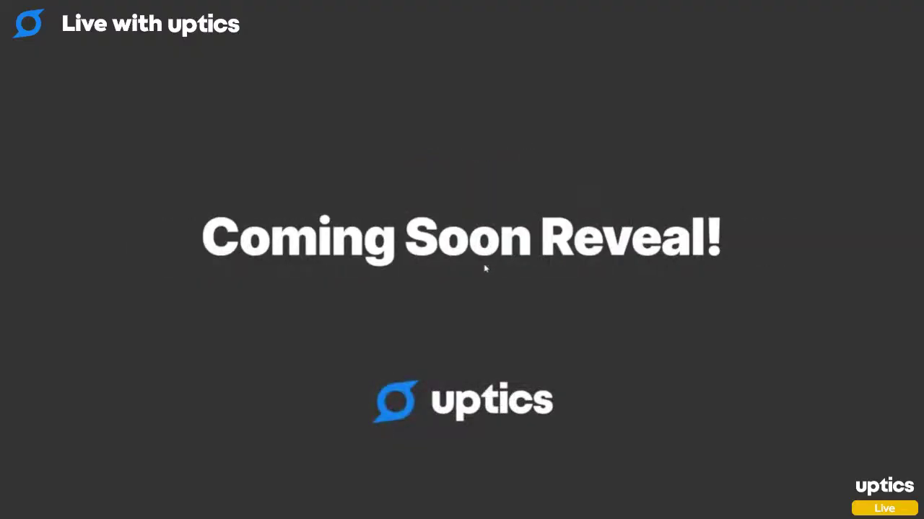
left_click(75, 501)
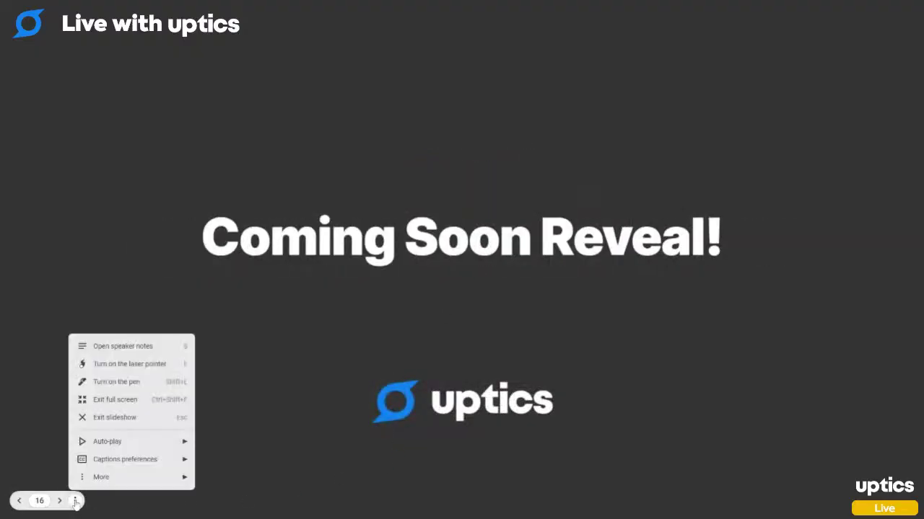
left_click(127, 363)
Advance to the Cold to Gold Accelerator benefits slide and draw arrows beside the benefits from "Get your emails" down to "Start hitting your goals"
left_click(272, 360)
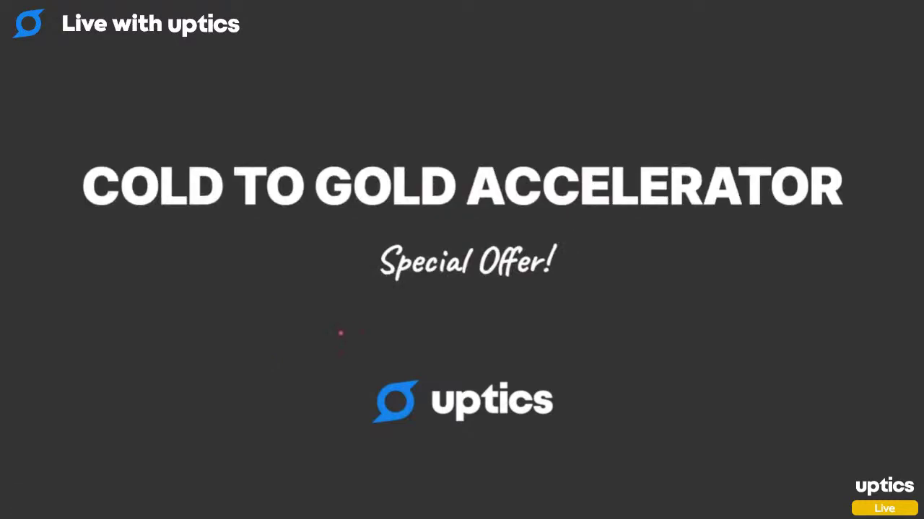
left_click(370, 317)
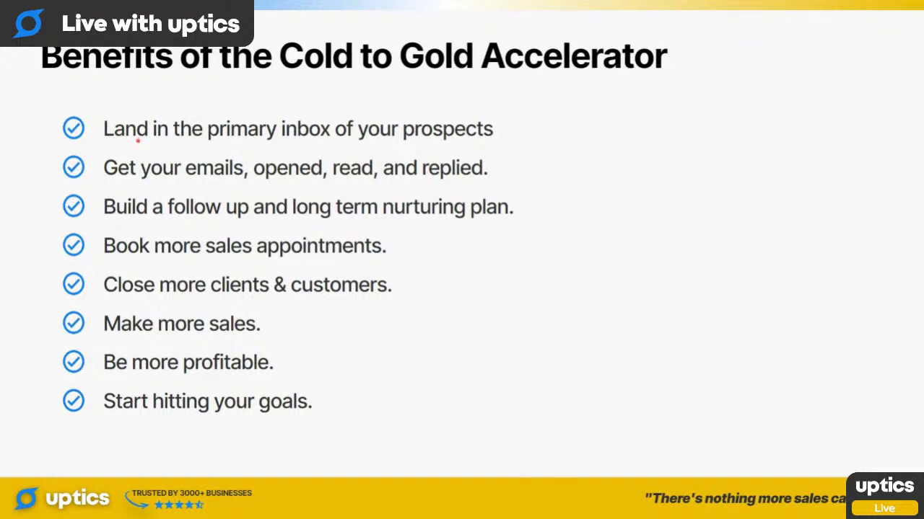
mouse_move(573, 167)
left_mouse_down()
mouse_move(509, 160)
mouse_move(521, 151)
mouse_move(506, 180)
left_mouse_up()
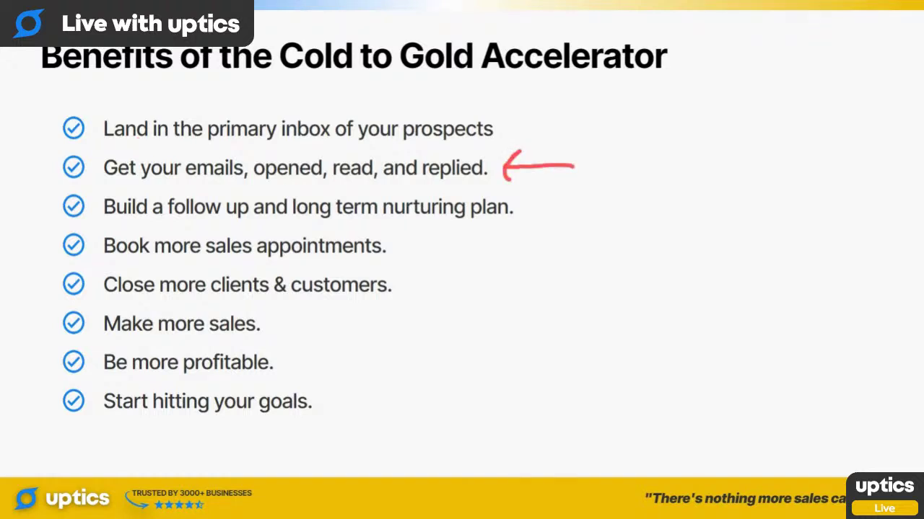
mouse_move(590, 204)
left_mouse_down()
mouse_move(539, 207)
mouse_move(550, 190)
mouse_move(550, 217)
left_mouse_up()
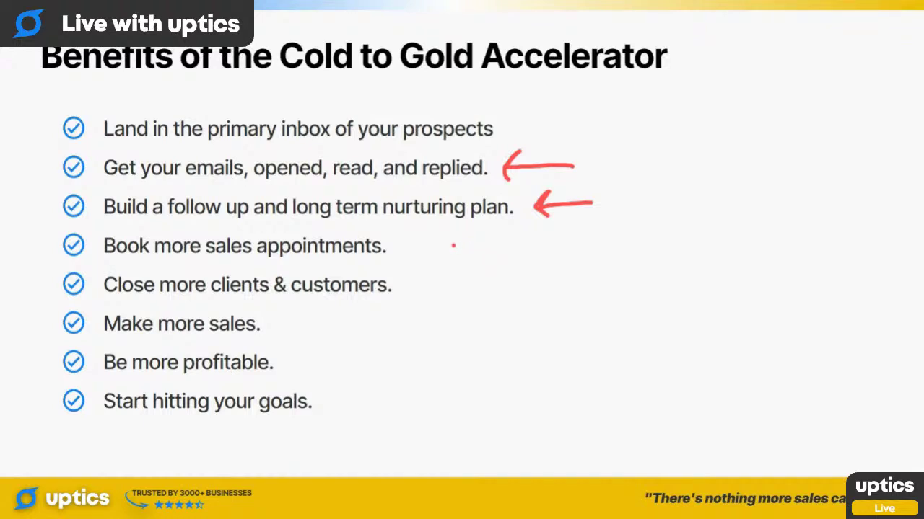
mouse_move(463, 246)
left_mouse_down()
mouse_move(414, 242)
mouse_move(409, 249)
mouse_move(437, 265)
mouse_move(415, 283)
left_mouse_up()
left_click_drag(346, 318, 308, 318)
left_click_drag(346, 355, 315, 357)
left_click_drag(394, 406, 352, 404)
On the next slide, circle the Cold to Gold Accelerator title, underline its 83 lessons, and draw an arrow from its card to the section list
key("Right")
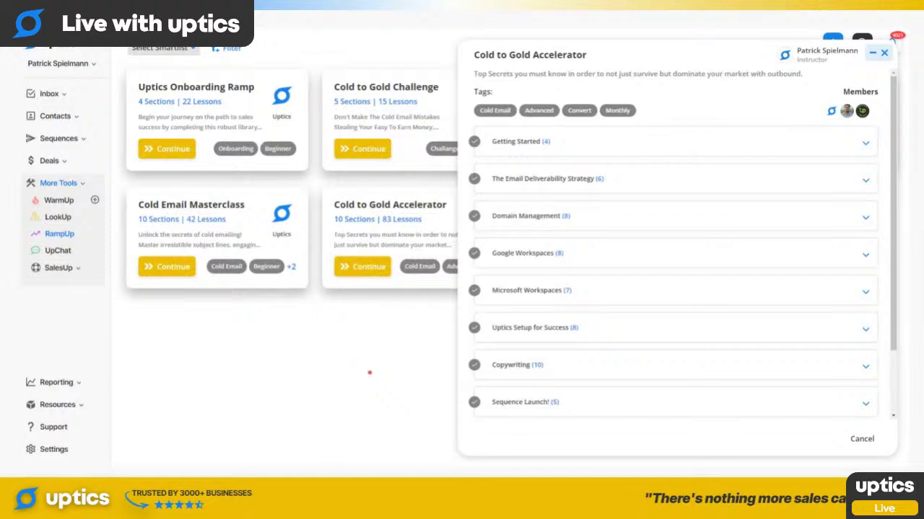
mouse_move(467, 41)
left_mouse_down()
mouse_move(471, 67)
mouse_move(610, 69)
mouse_move(514, 36)
mouse_move(457, 36)
mouse_move(465, 59)
mouse_move(600, 73)
mouse_move(611, 50)
left_mouse_up()
left_click_drag(377, 226, 399, 228)
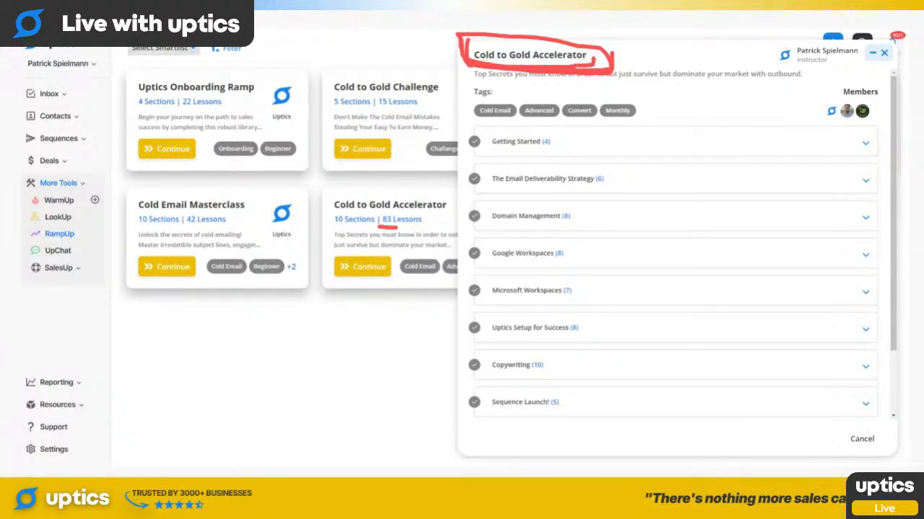
mouse_move(358, 225)
left_mouse_down()
mouse_move(471, 211)
mouse_move(460, 223)
left_mouse_up()
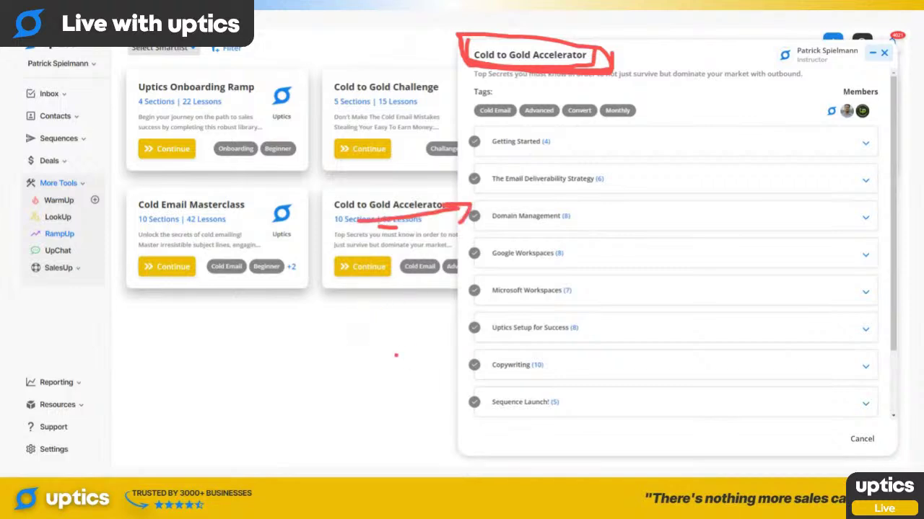